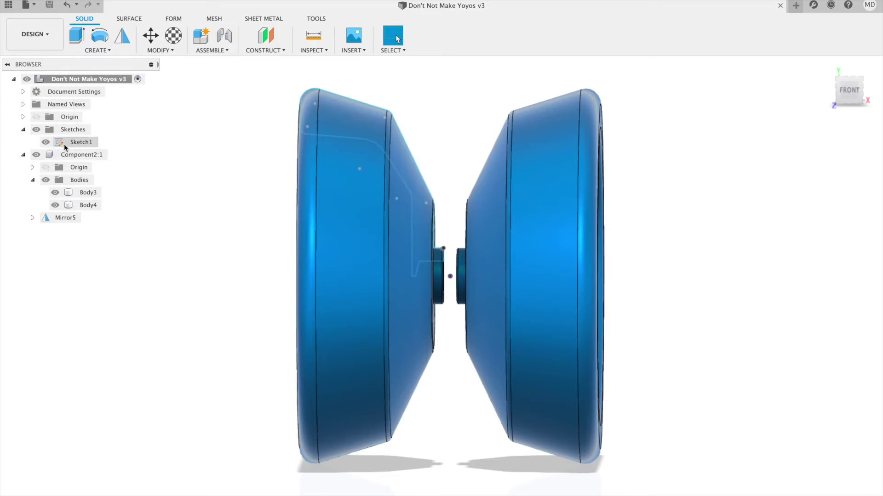
Highlight the profile sketch and the two yoyo half bodies in turn to identify them
click(75, 141)
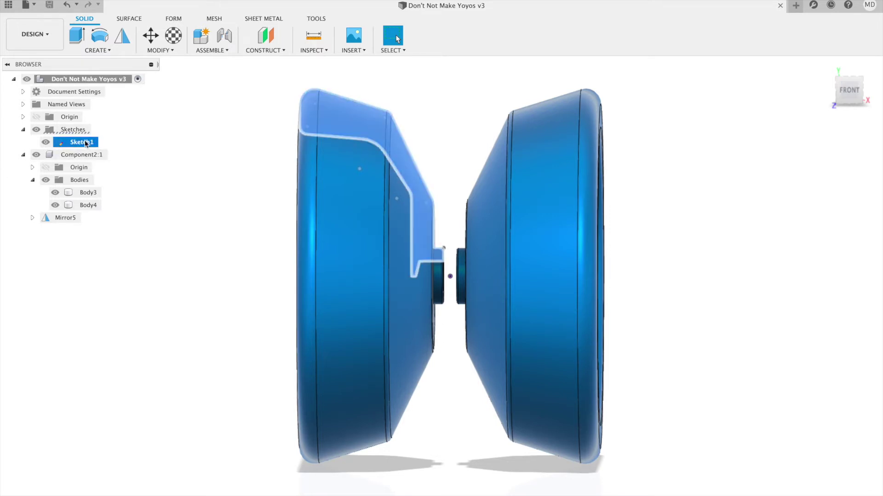
click(84, 193)
click(85, 205)
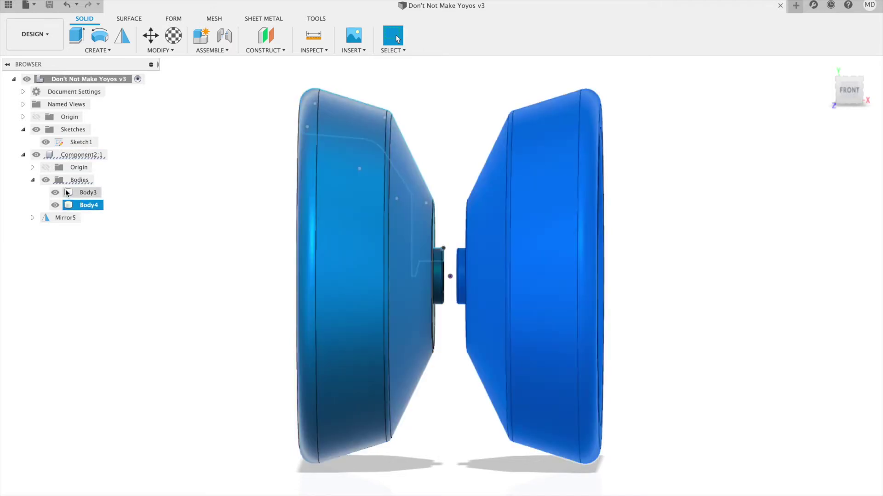
click(82, 142)
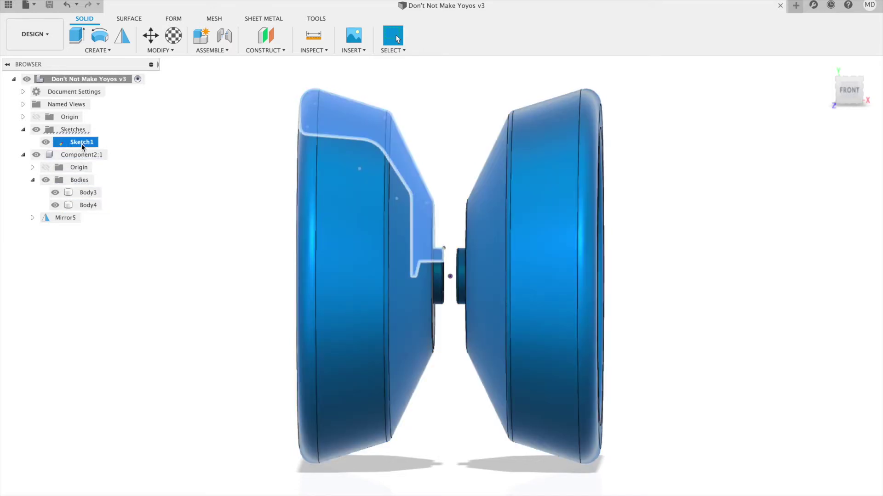
ctrl+click(87, 205)
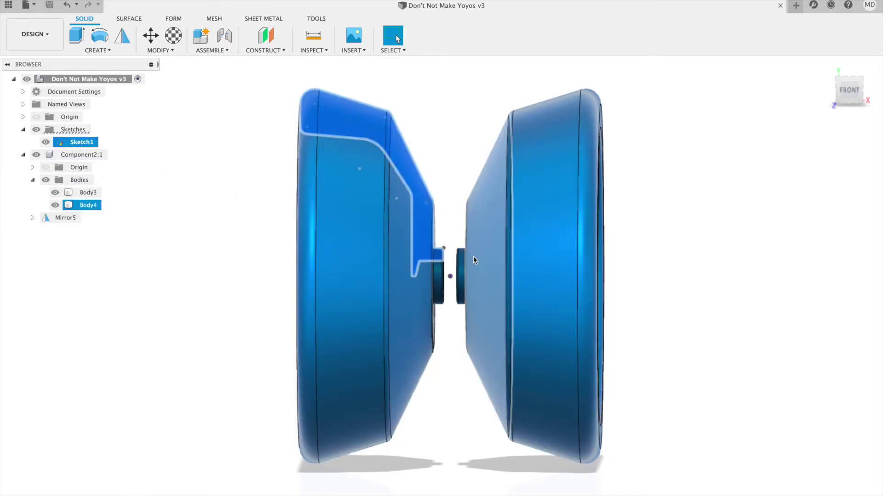
mouse_move(643, 275)
shift+middle_down()
mouse_move(606, 264)
mouse_move(624, 280)
mouse_move(642, 279)
shift+middle_up()
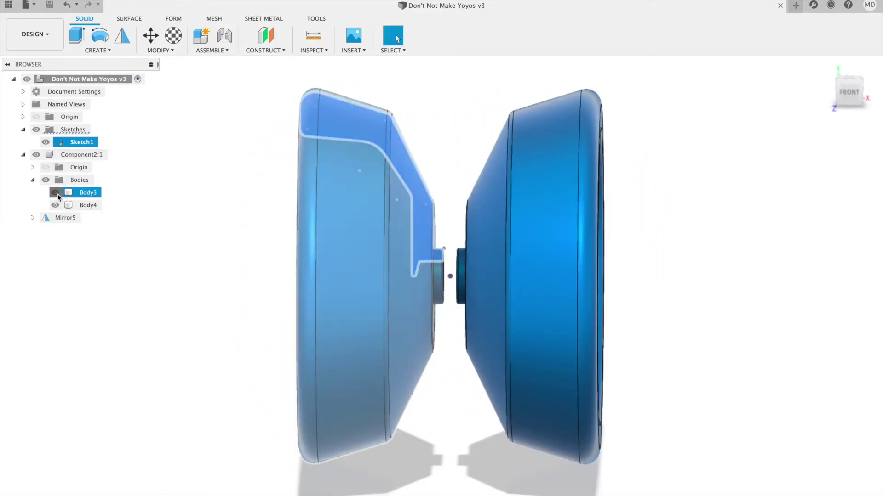
Hide the yoyo half bodies Body3 and Body4 and delete both of them
click(55, 192)
click(56, 205)
click(72, 193)
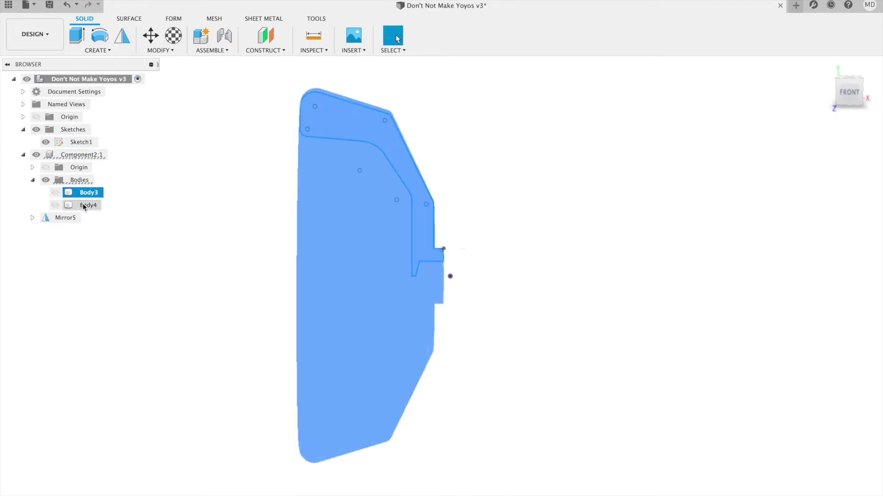
shift+click(85, 205)
key(Delete)
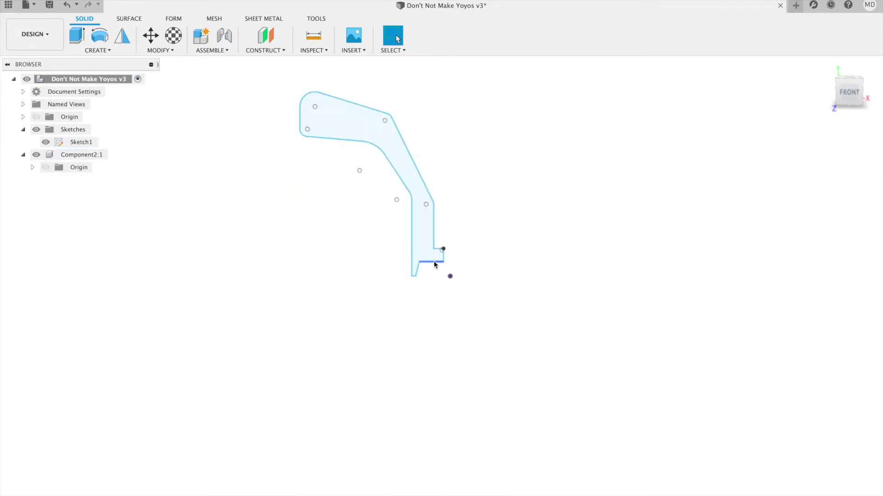
Open the yoyo profile sketch, examine the bearing seat near the origin in front view, and finish the sketch
right_click(434, 261)
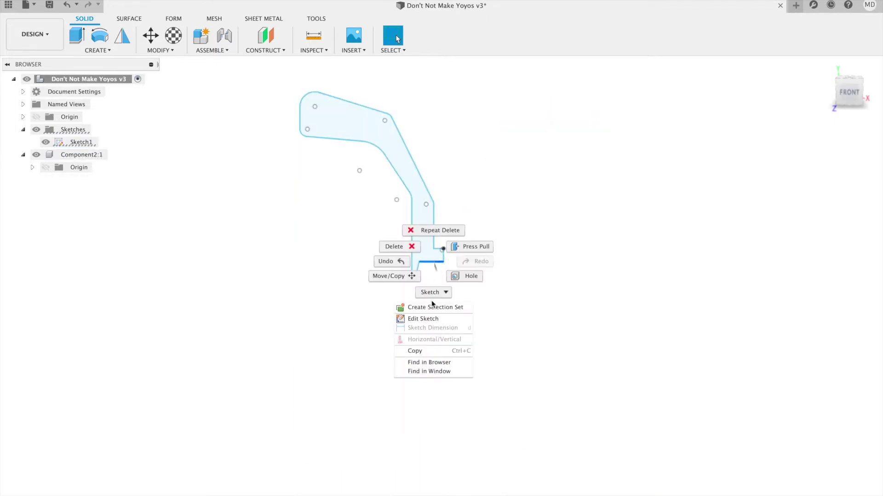
click(424, 318)
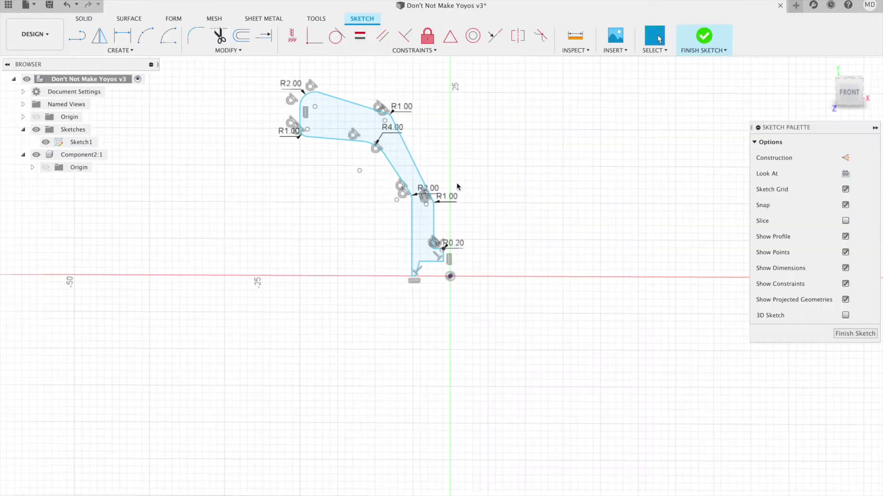
scroll(437, 252, down, 2)
scroll(438, 252, up, 5)
scroll(436, 251, up, 3)
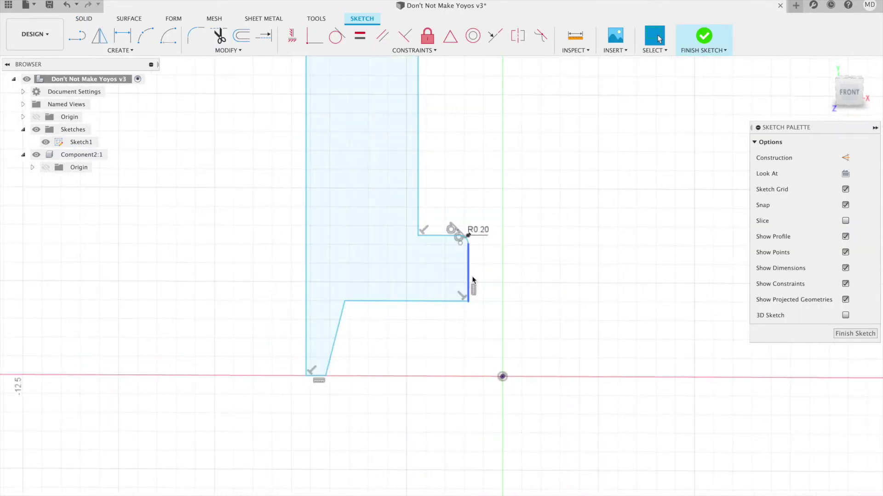
mouse_move(547, 295)
middle_down()
mouse_move(485, 311)
mouse_move(489, 337)
middle_up()
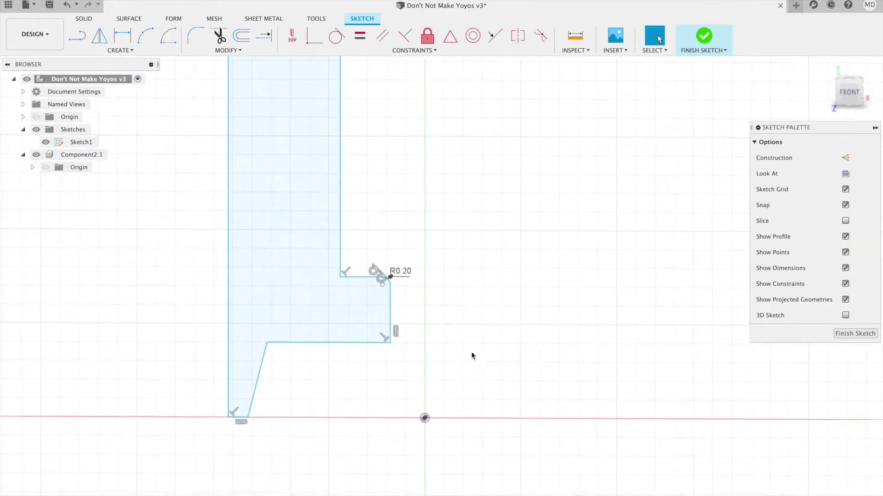
mouse_move(460, 178)
middle_down()
mouse_move(473, 230)
mouse_move(473, 199)
mouse_move(455, 229)
mouse_move(475, 197)
mouse_move(467, 201)
mouse_move(560, 272)
mouse_move(501, 188)
mouse_move(495, 203)
mouse_move(471, 154)
mouse_move(475, 170)
mouse_move(441, 160)
mouse_move(464, 153)
mouse_move(471, 168)
mouse_move(457, 130)
mouse_move(479, 167)
middle_up()
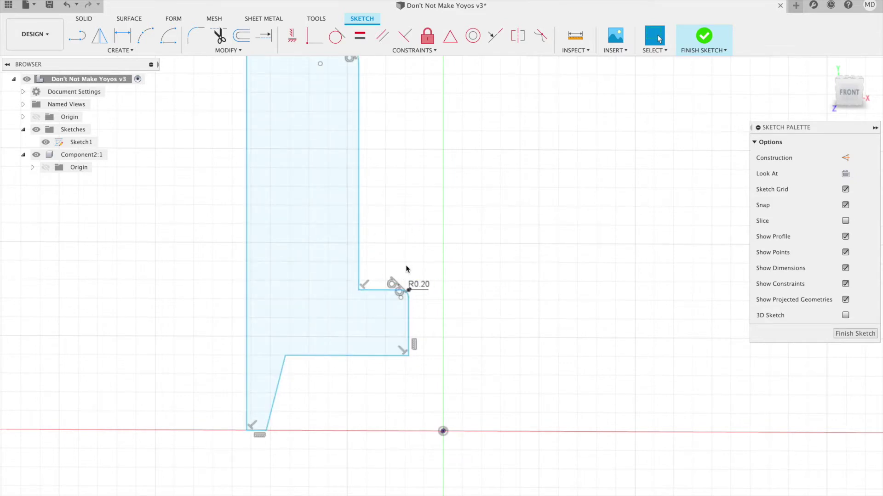
mouse_move(420, 252)
shift+middle_down()
mouse_move(454, 241)
mouse_move(380, 243)
shift+middle_up()
click(840, 90)
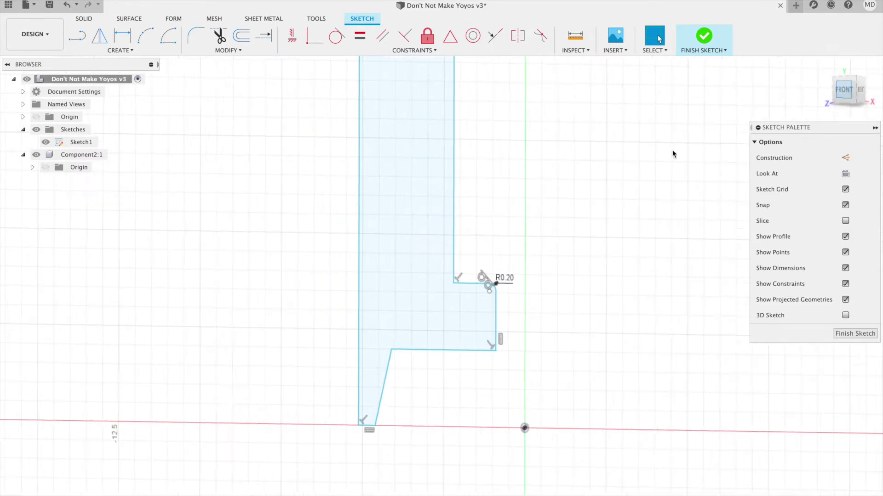
mouse_move(713, 154)
middle_down()
mouse_move(482, 122)
mouse_move(430, 144)
middle_up()
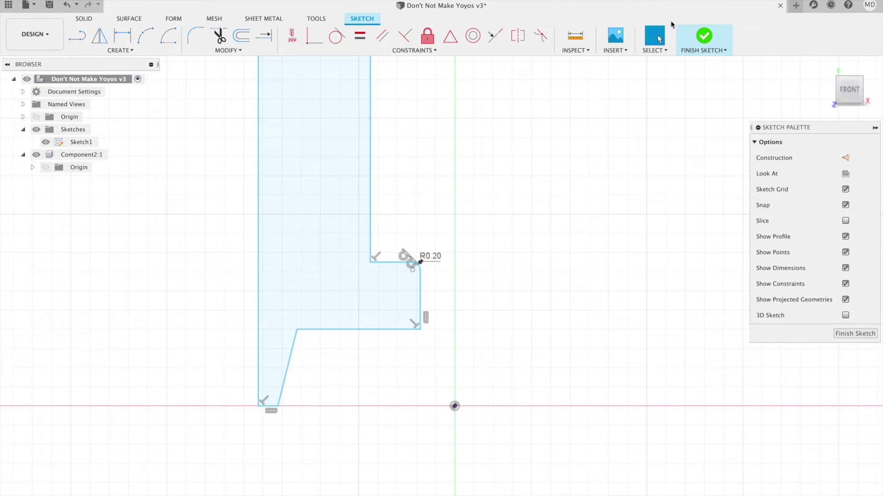
click(704, 37)
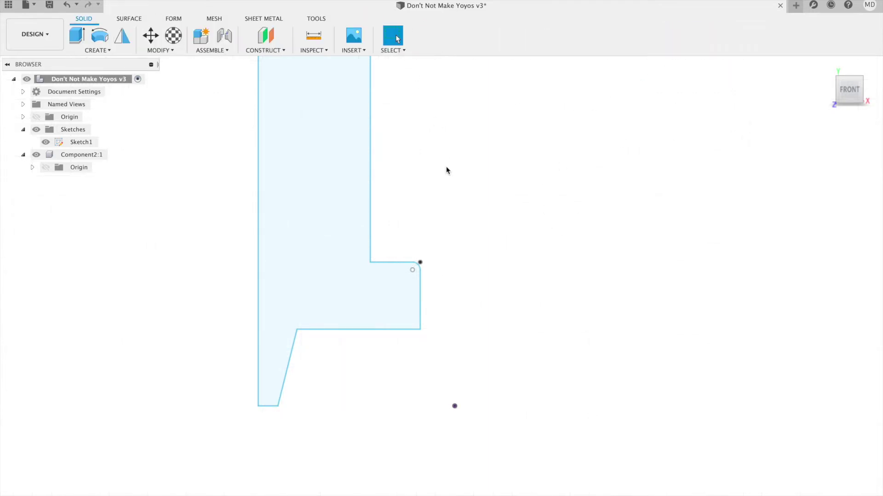
Search the McMaster-Carr component library for "bearing" and open the Ball Bearings category
click(358, 50)
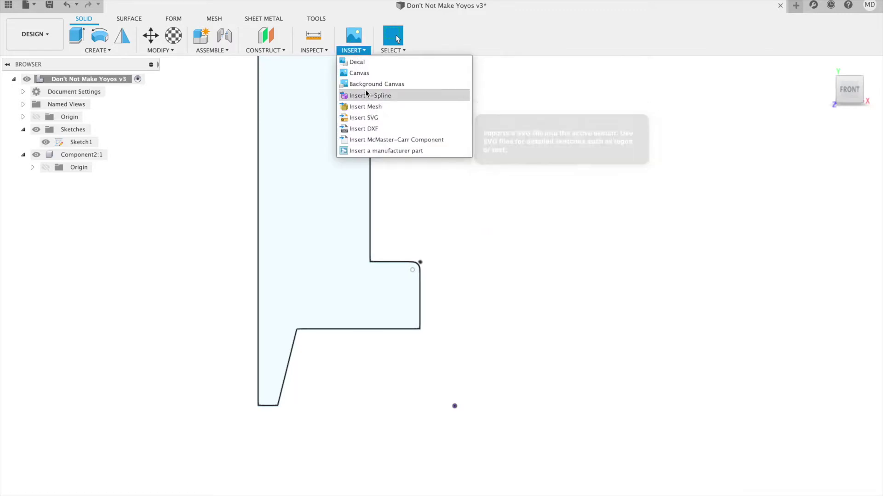
click(368, 139)
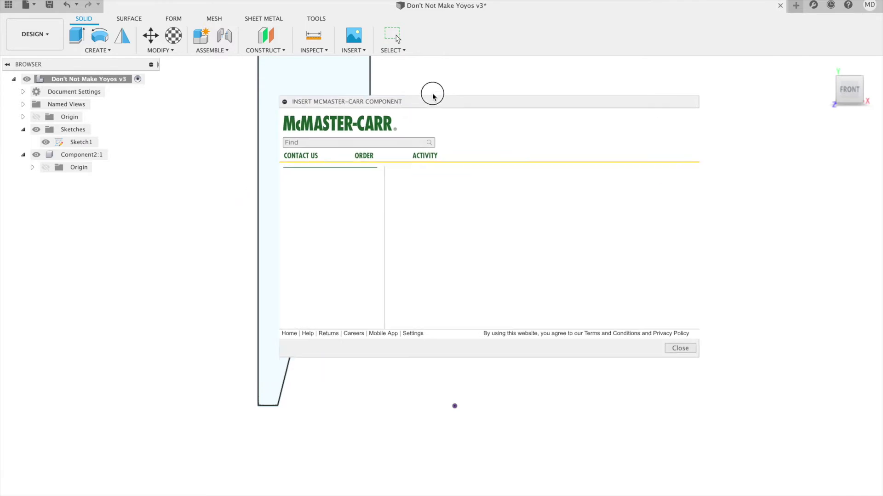
drag(432, 95, 465, 77)
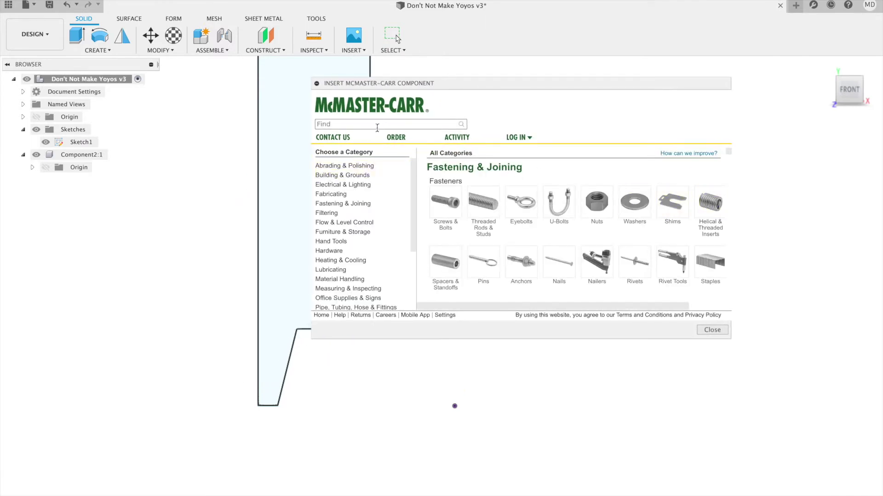
text(bearing)
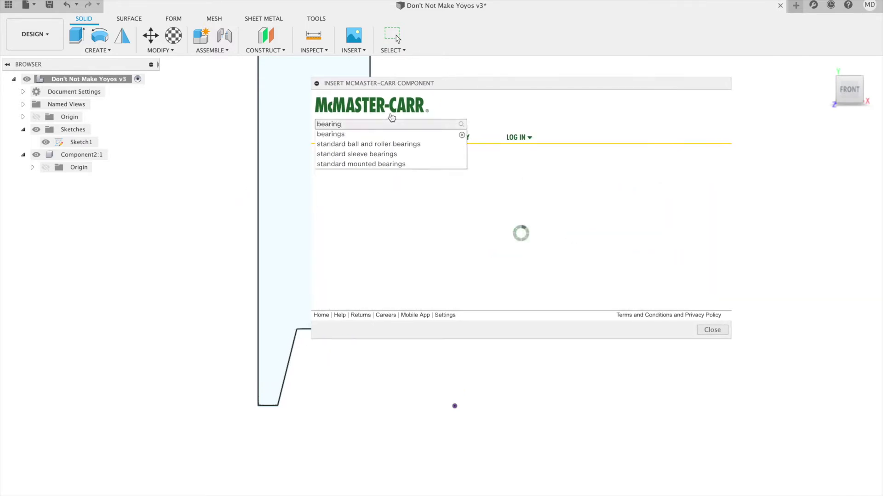
key(Return)
click(491, 206)
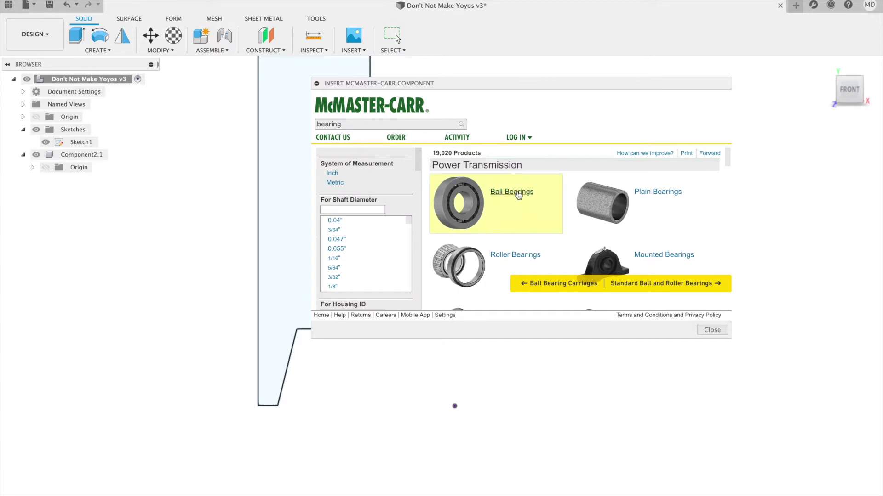
Open the Precision Stainless Steel Ball Bearings product group from the ball bearing types
scroll(679, 230, down, 3)
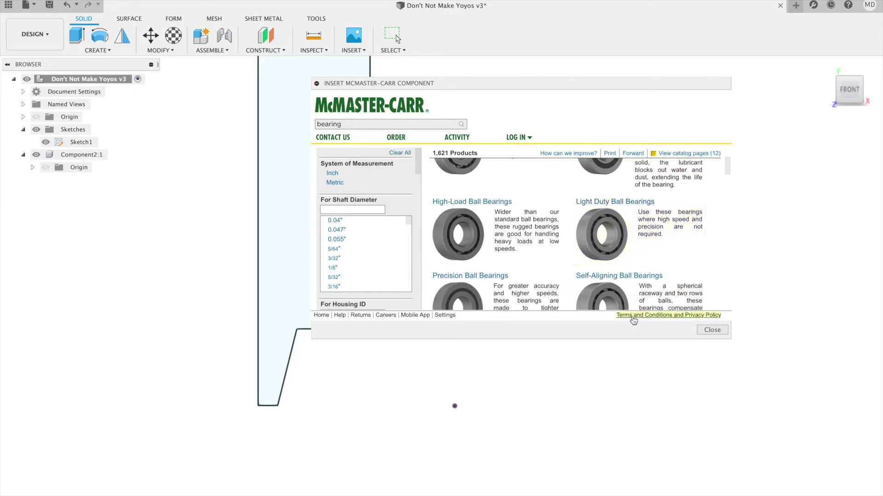
scroll(635, 276, down, 3)
scroll(669, 205, down, 3)
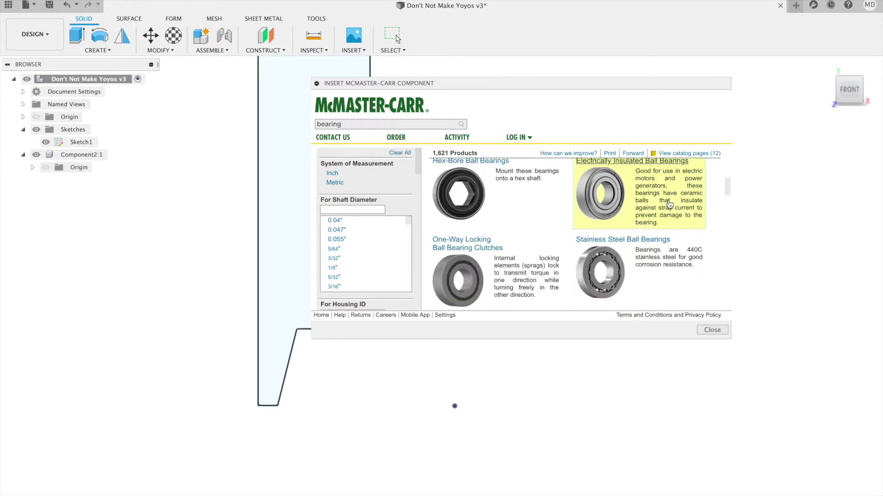
scroll(664, 214, down, 3)
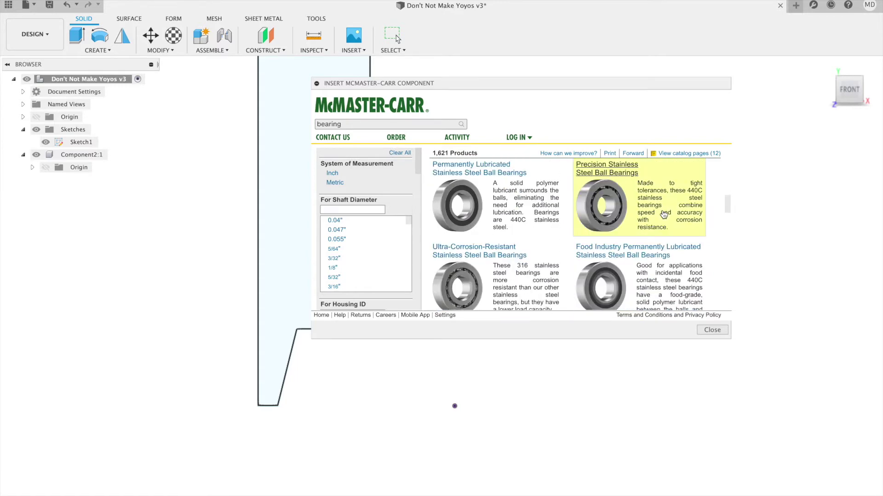
scroll(656, 212, down, 3)
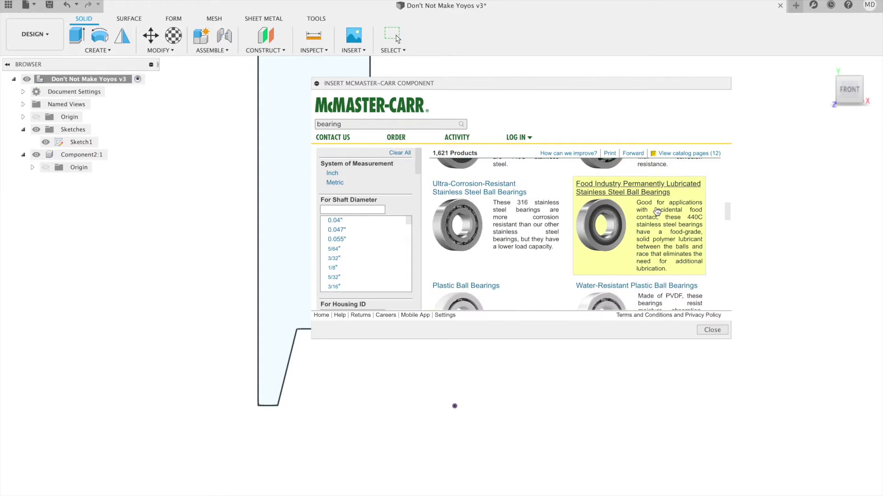
scroll(657, 212, up, 2)
click(606, 177)
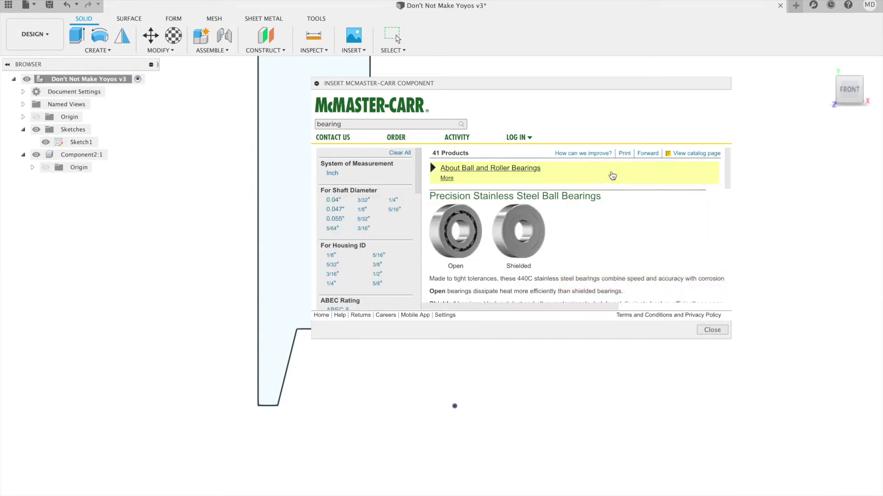
Filter the precision stainless steel ball bearings to a 1/4" shaft diameter and a 1/2" housing ID
scroll(631, 220, down, 4)
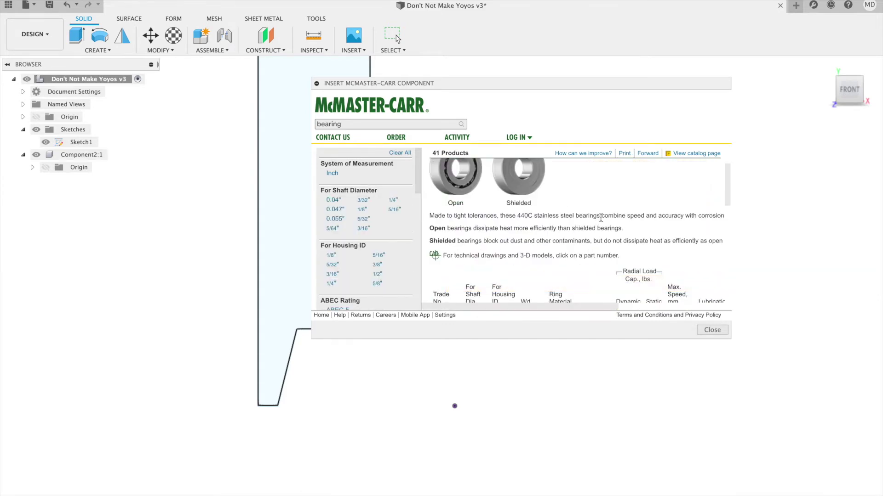
scroll(537, 209, down, 5)
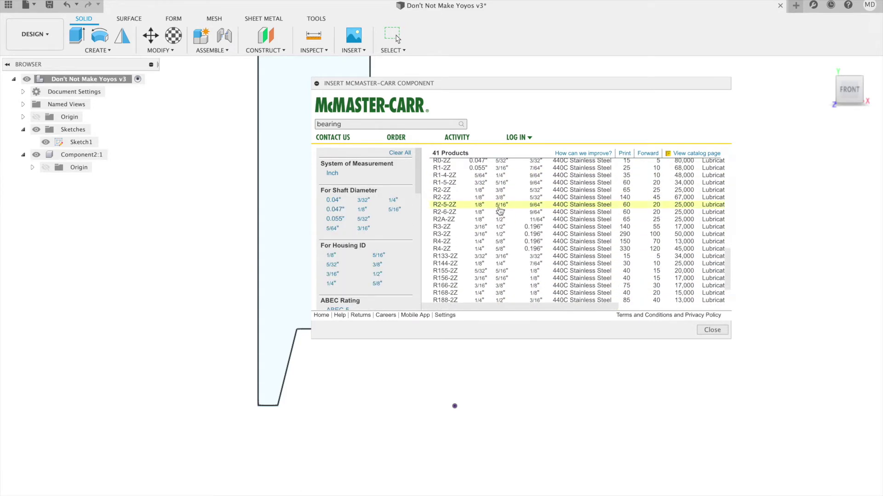
scroll(497, 211, up, 5)
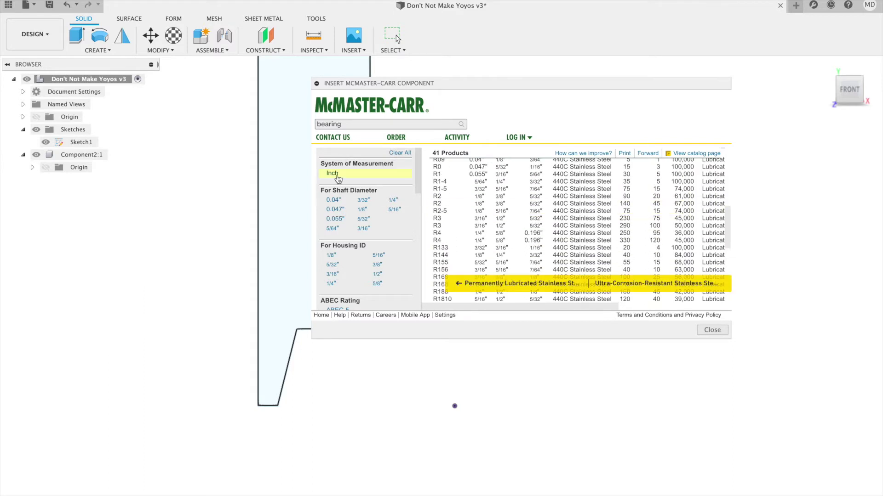
click(393, 201)
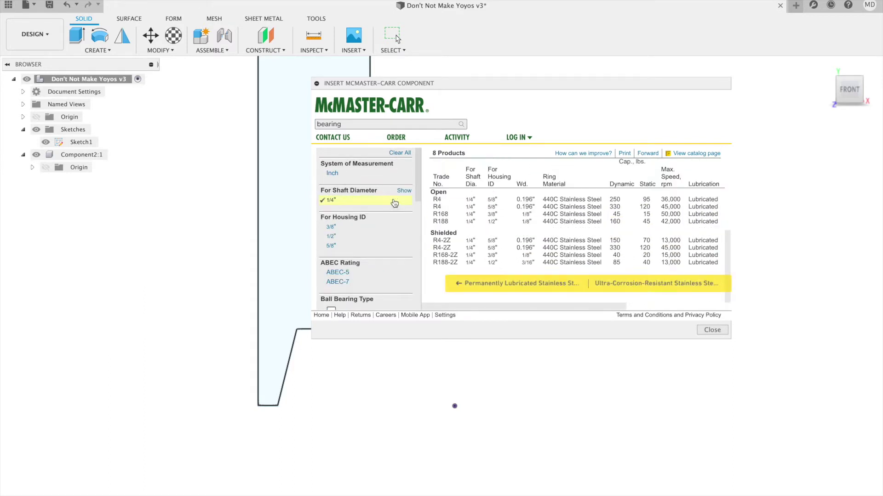
click(331, 237)
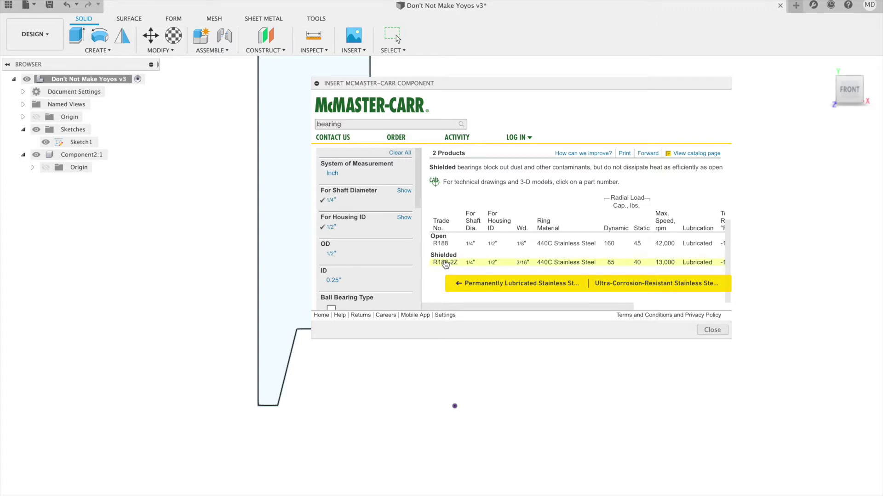
Insert the shielded R188-2Z bearing into the design as a 3-D STEP model from its product detail page
click(450, 263)
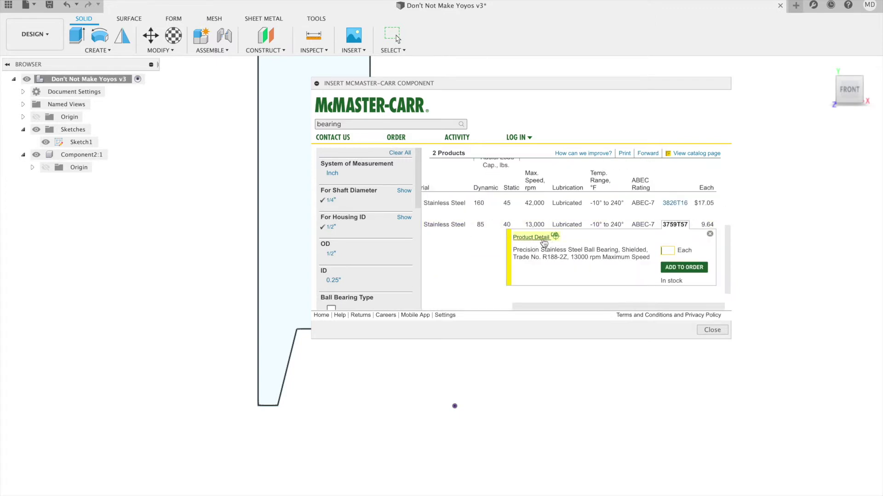
click(555, 240)
scroll(509, 228, down, 10)
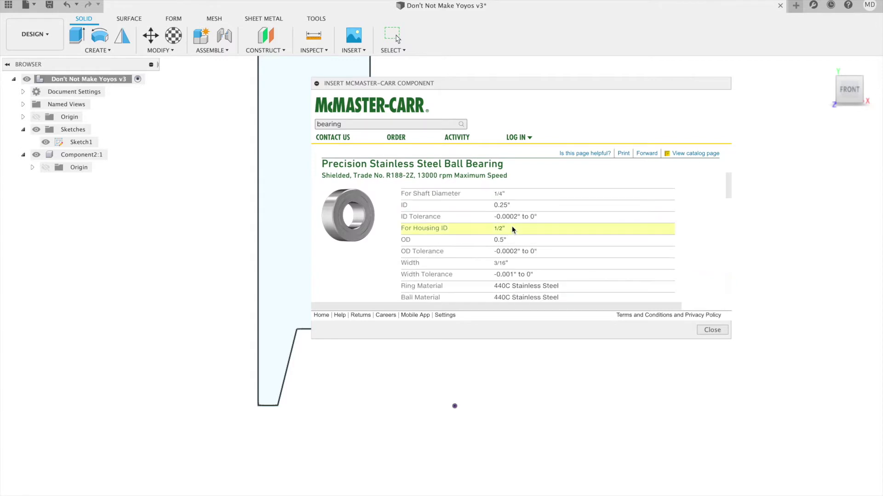
scroll(510, 229, down, 3)
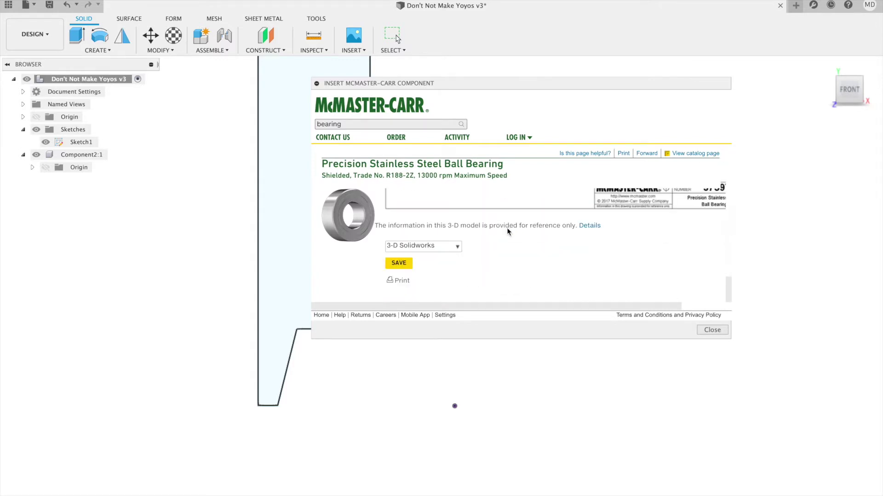
click(436, 252)
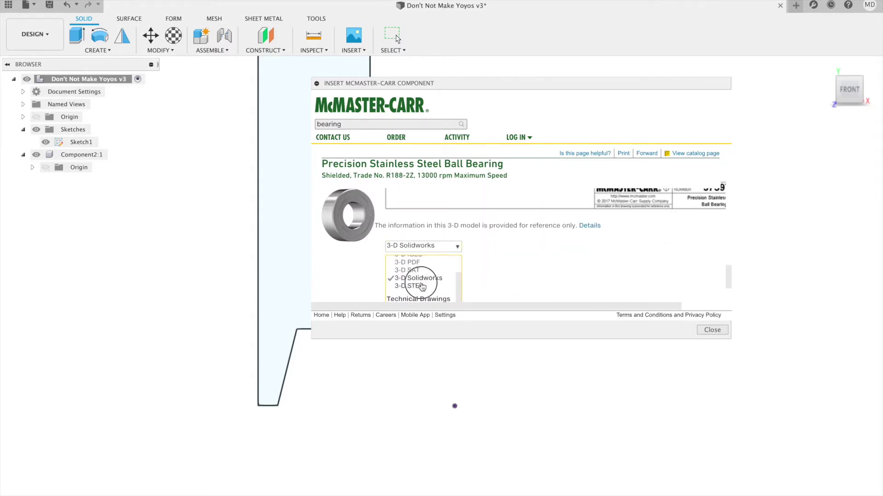
click(413, 281)
click(399, 263)
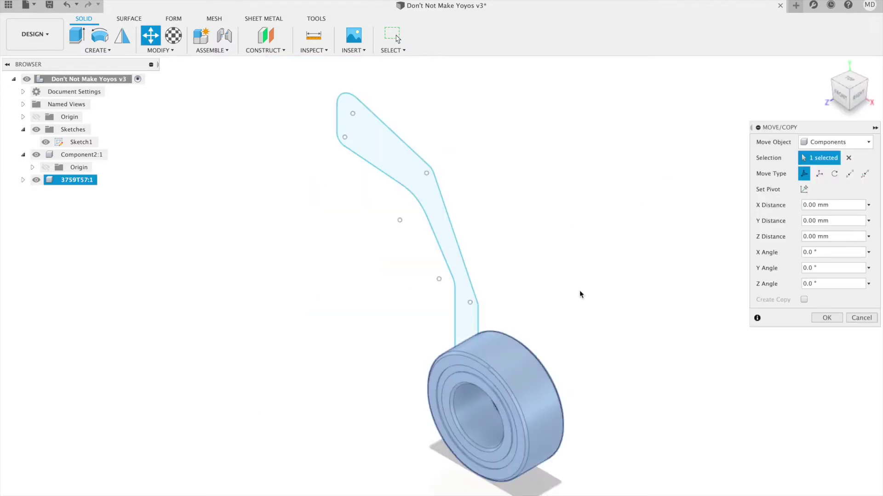
Rotate the inserted bearing component 90° about the Y axis so its axis lines up with the yoyo's axis
shift+middle_drag(579, 291, 590, 275)
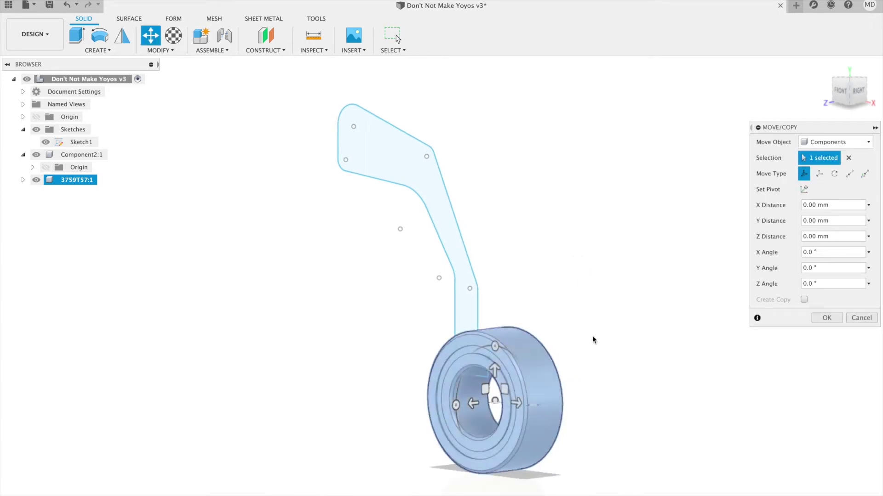
shift+middle_drag(592, 340, 540, 425)
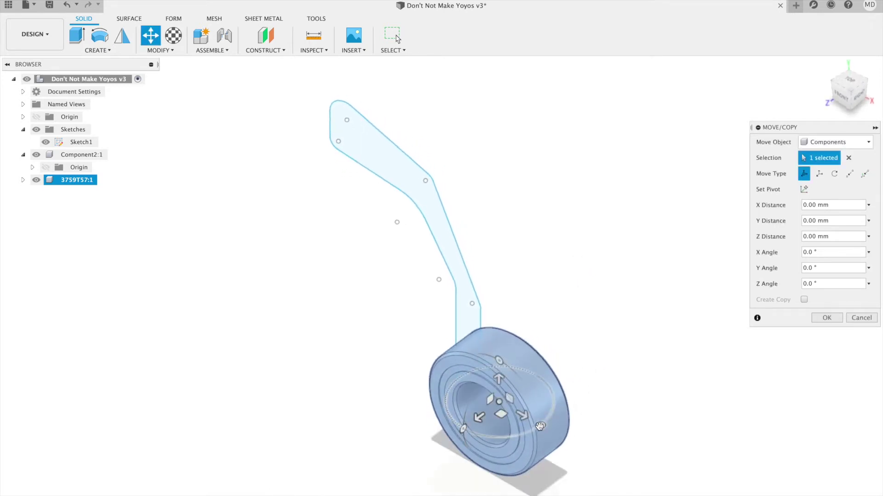
drag(539, 427, 540, 367)
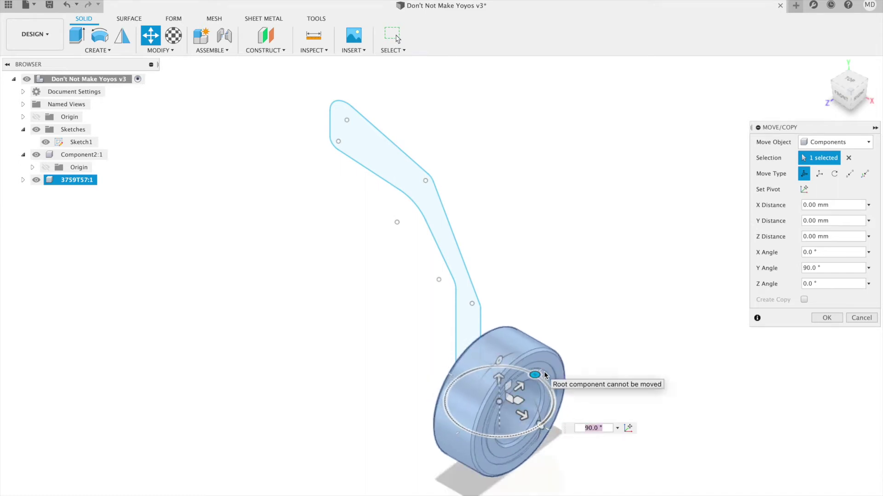
click(826, 318)
Slice the view at the profile sketch's plane to examine how the bearing seat profile overlaps the bearing's cross-section
shift+middle_drag(653, 317, 660, 233)
scroll(632, 357, up, 5)
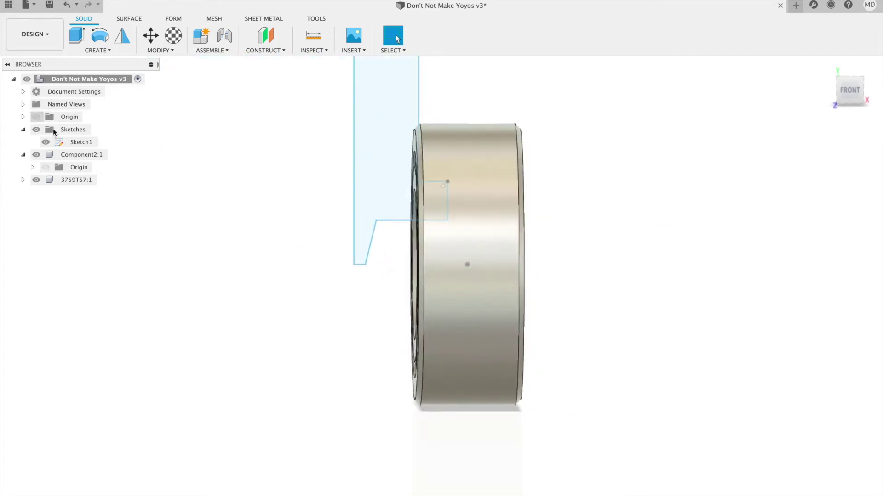
right_click(73, 142)
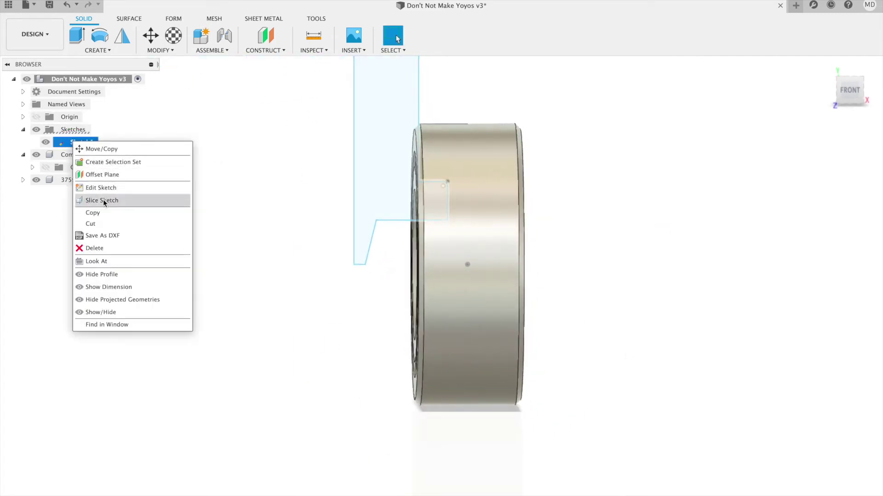
click(104, 200)
shift+middle_drag(587, 194, 585, 198)
scroll(561, 194, down, 2)
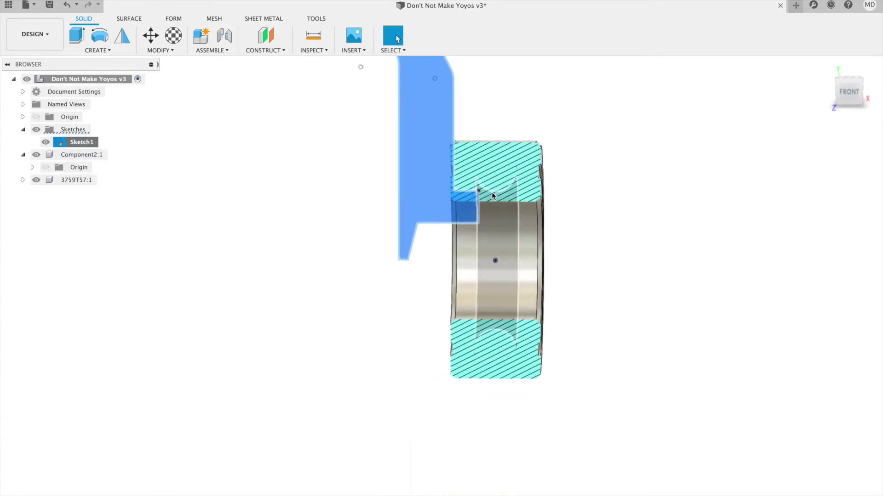
scroll(491, 192, up, 5)
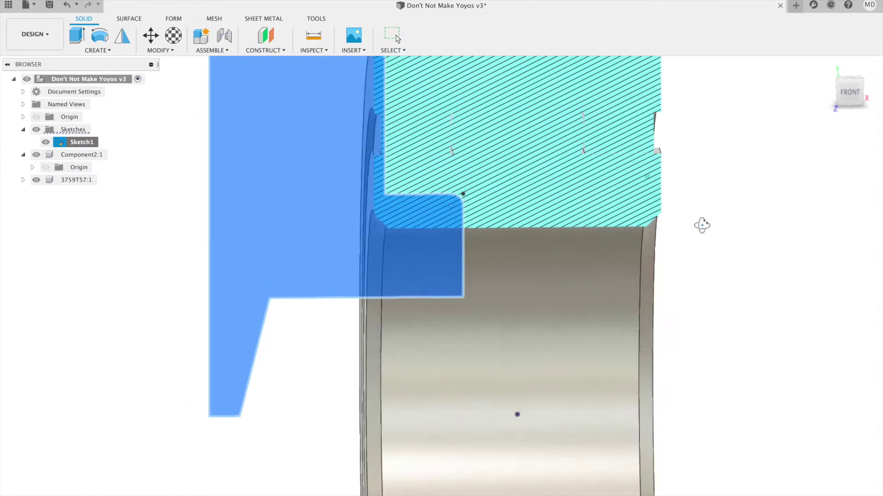
mouse_move(702, 224)
shift+middle_down()
mouse_move(698, 265)
mouse_move(704, 227)
mouse_move(704, 238)
shift+middle_up()
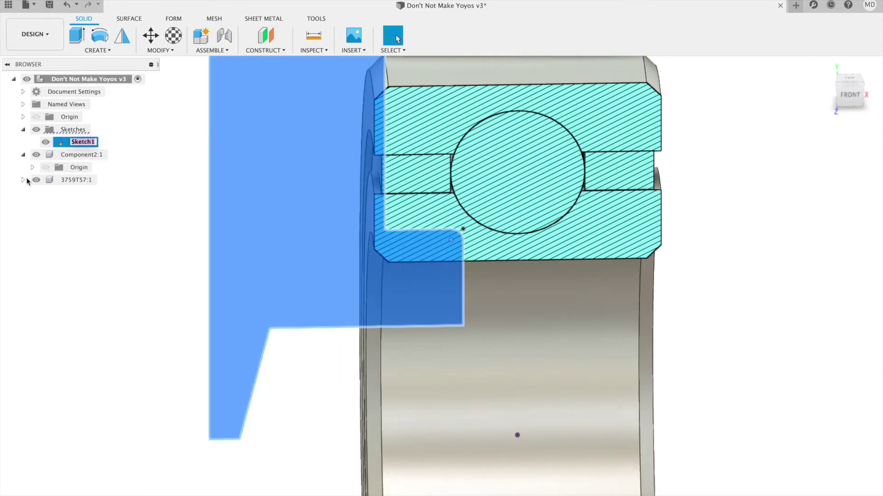
Turn off the slice at the profile sketch's plane and hide the bearing component
click(90, 181)
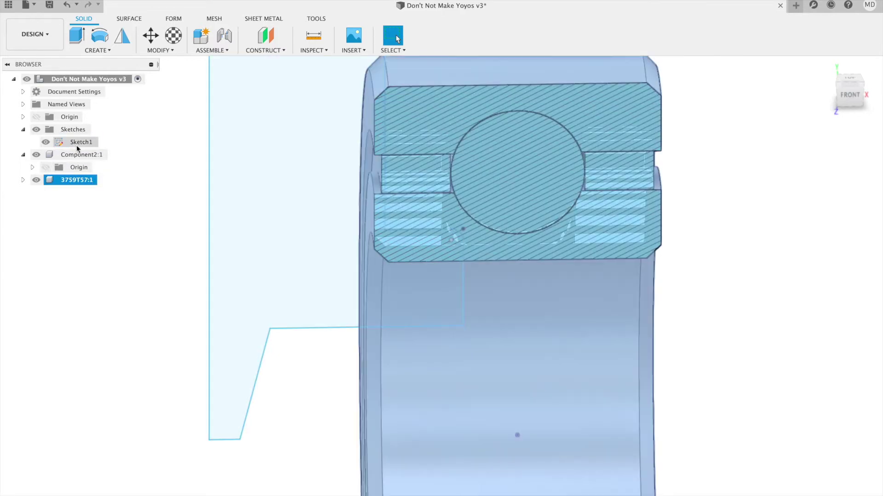
click(76, 144)
right_click(76, 144)
click(106, 205)
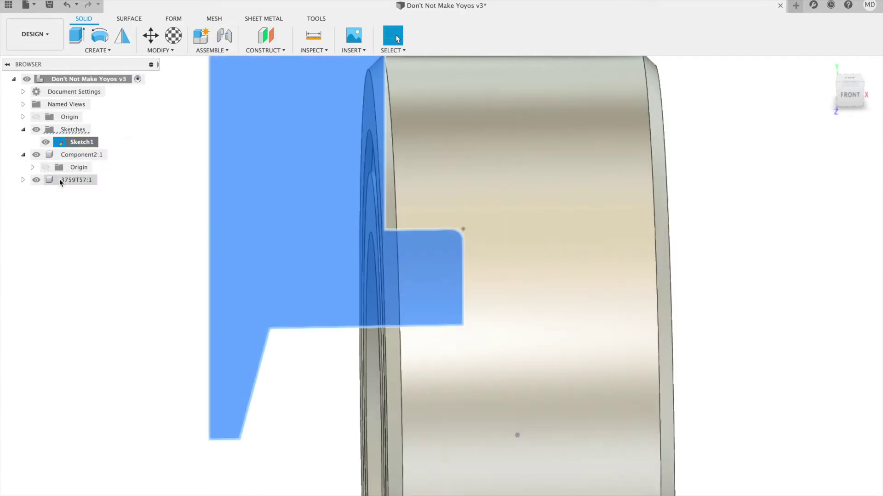
click(35, 180)
Open the yoyo profile sketch for editing and view it straight from the front
click(344, 230)
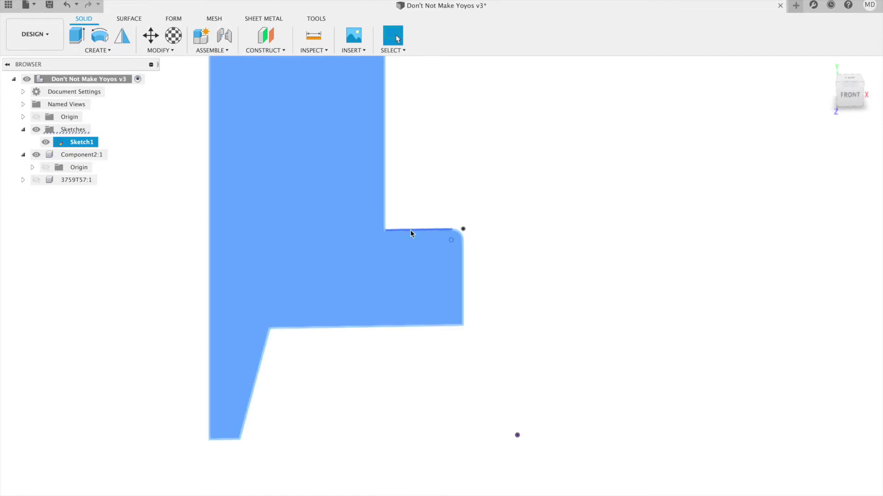
right_click(409, 230)
click(390, 298)
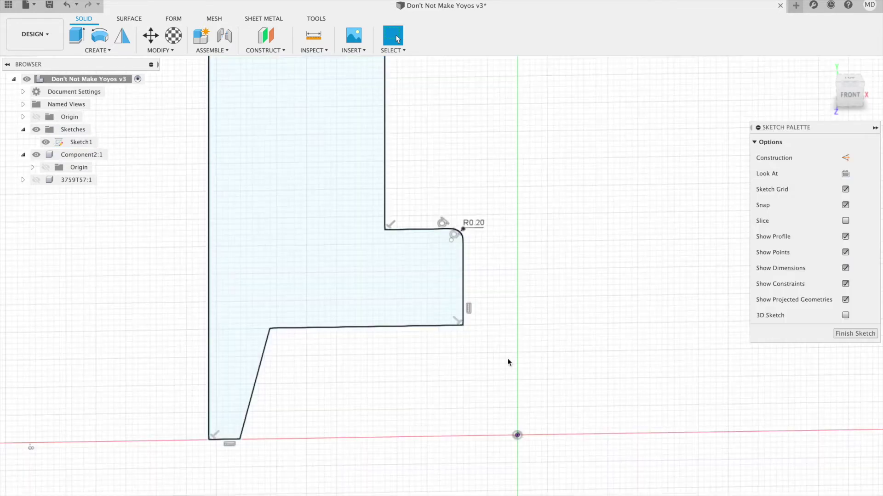
click(850, 95)
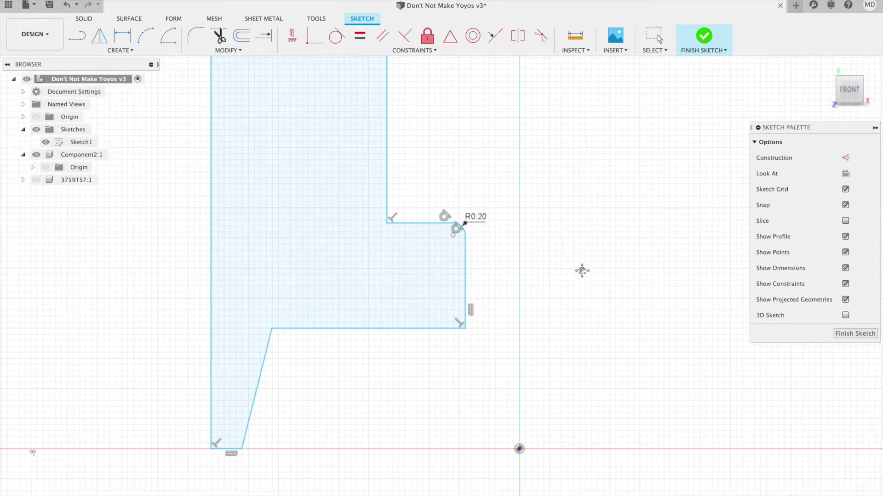
middle_drag(581, 270, 554, 253)
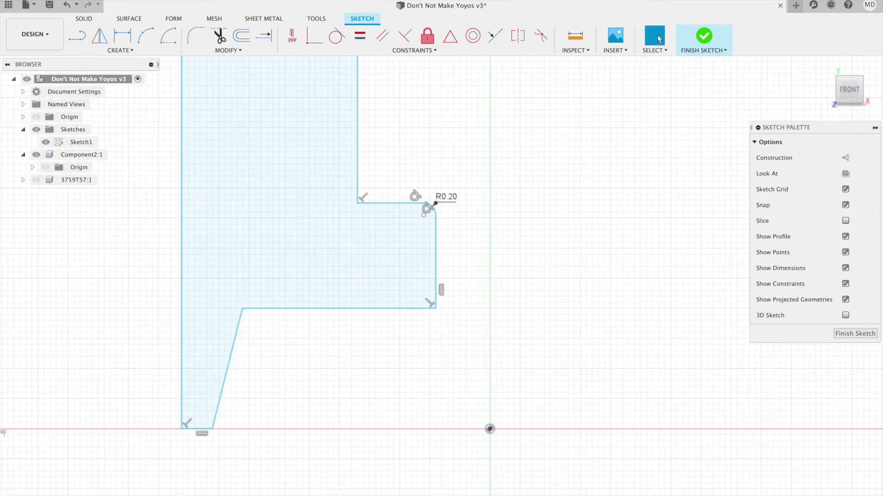
Switch to the web browser to check the conversion of 1/8" to millimetres, and return to the sketch
key(super+Tab)
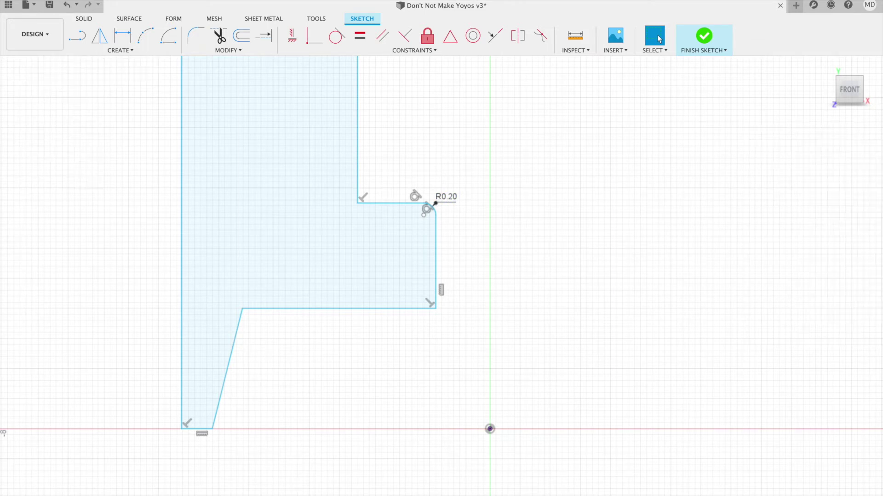
drag(684, 223, 545, 137)
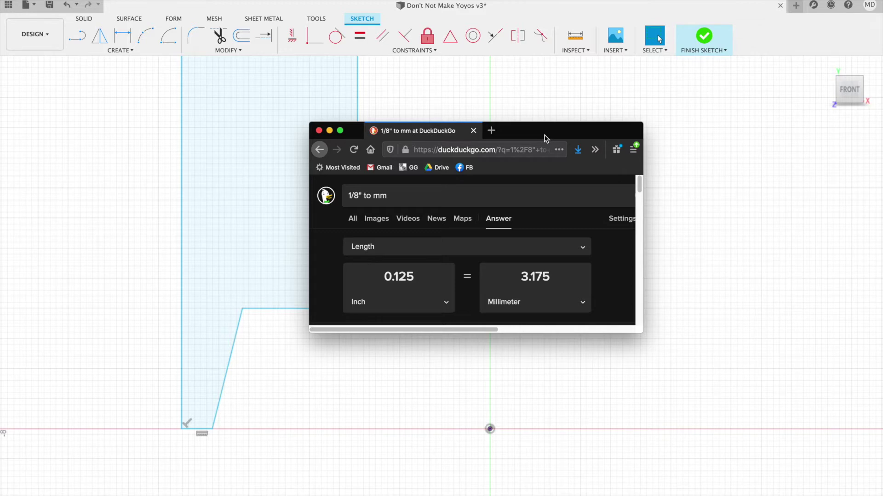
key(super+Tab)
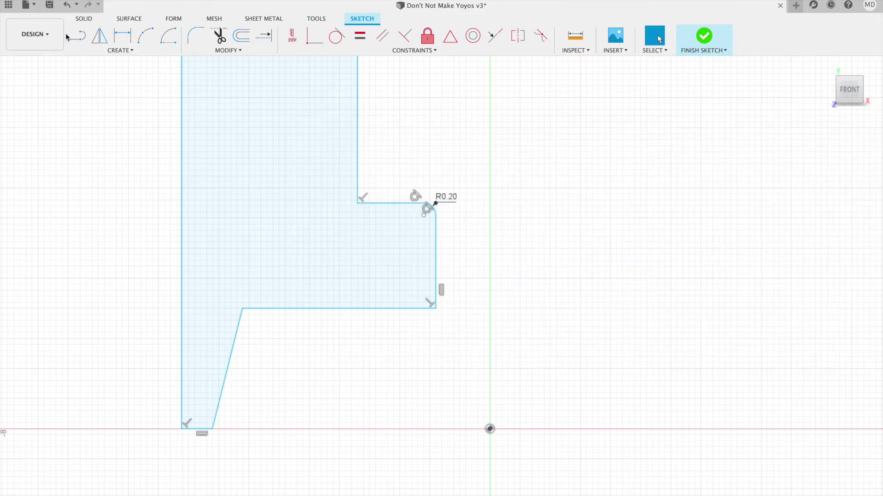
click(99, 35)
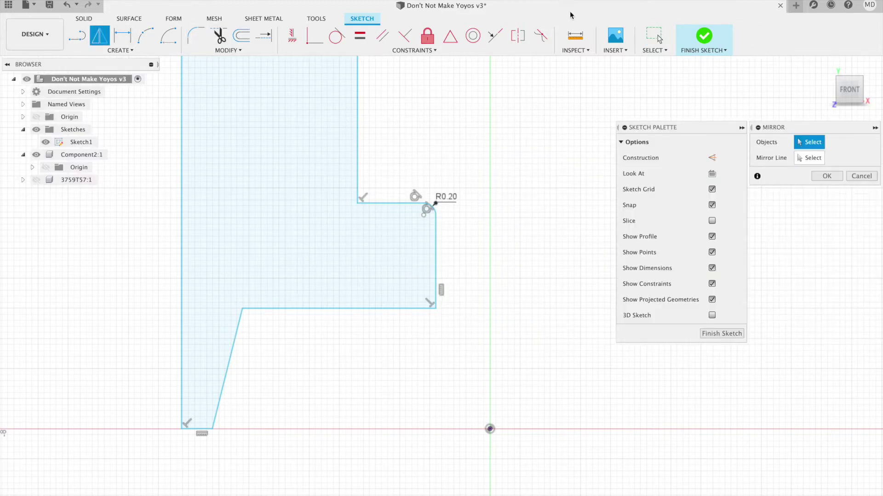
click(654, 36)
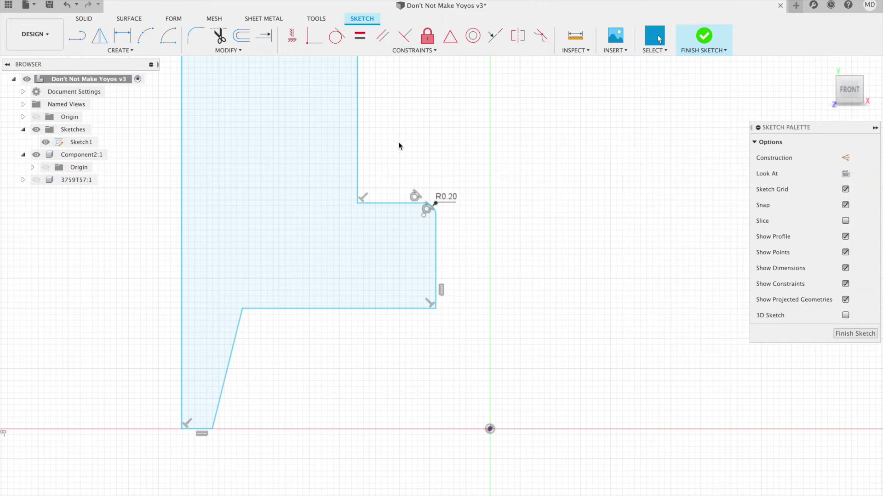
click(617, 51)
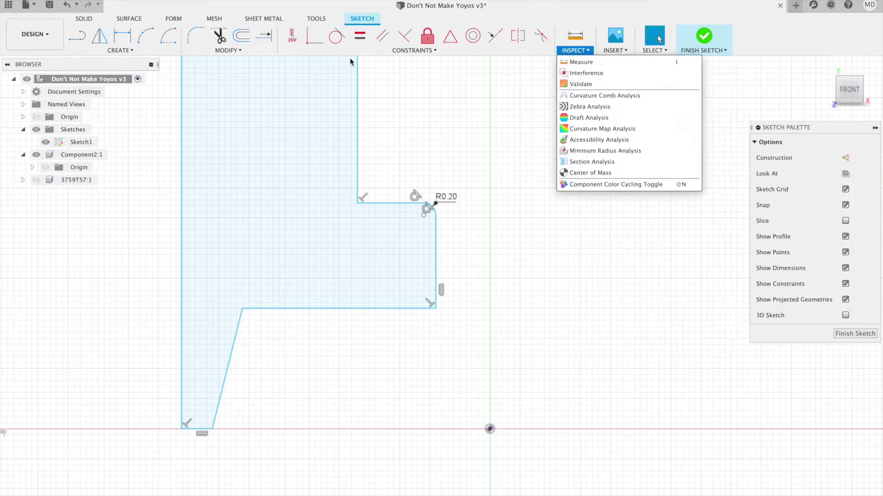
Dimension the bearing seat's upper horizontal edge 3.175 mm from the origin
mouse_move(224, 51)
mouse_move(134, 50)
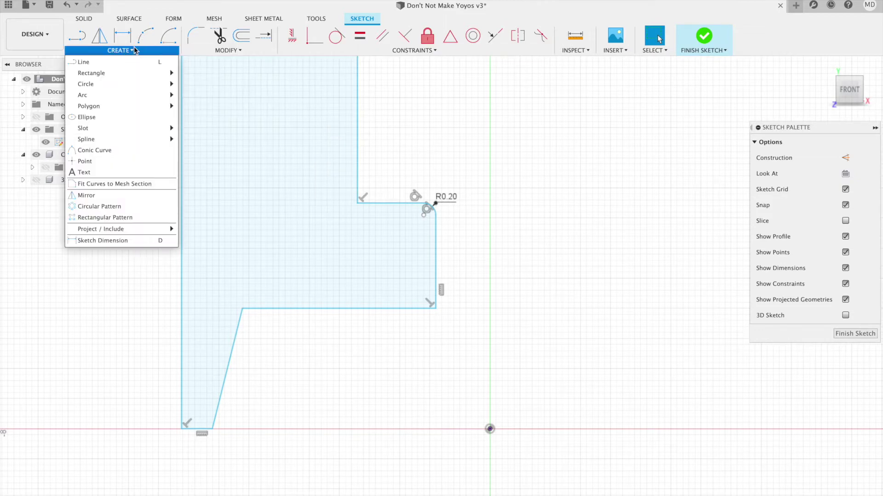
click(110, 240)
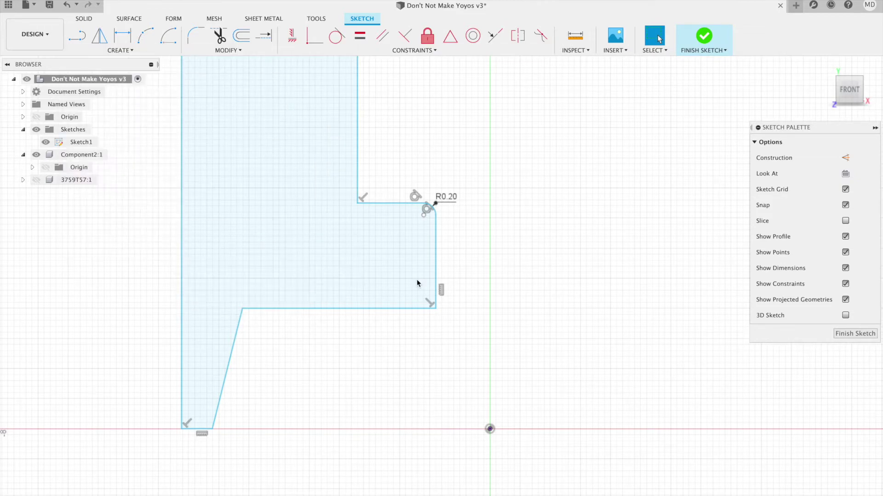
click(383, 207)
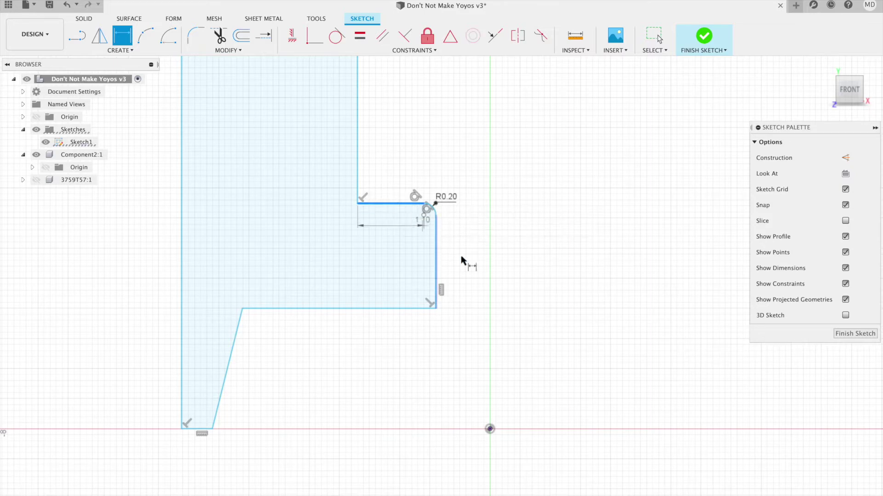
click(491, 429)
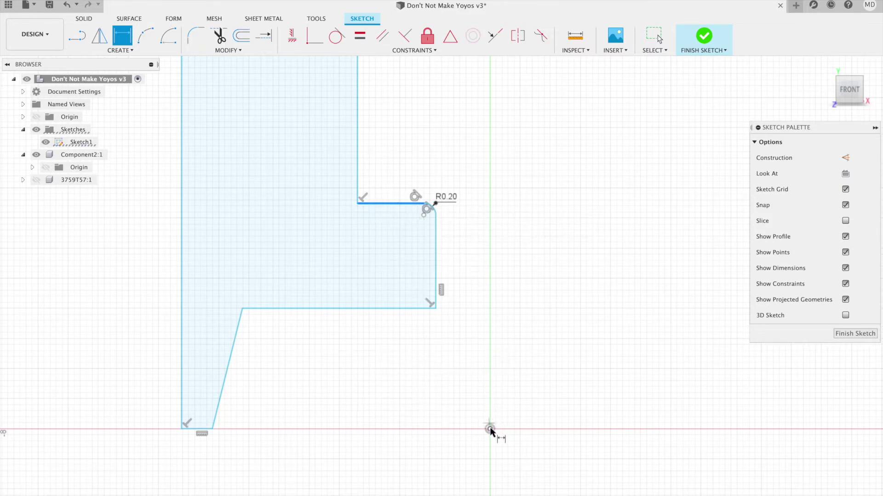
click(529, 310)
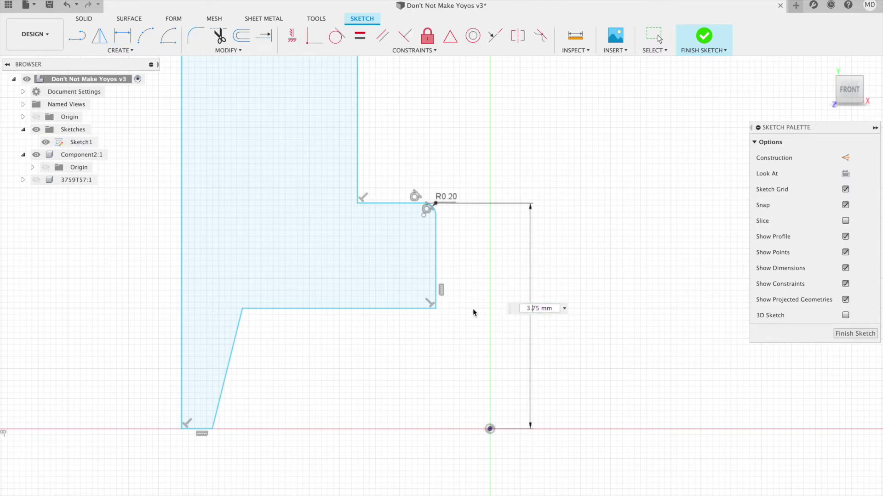
text(1)
key(Return)
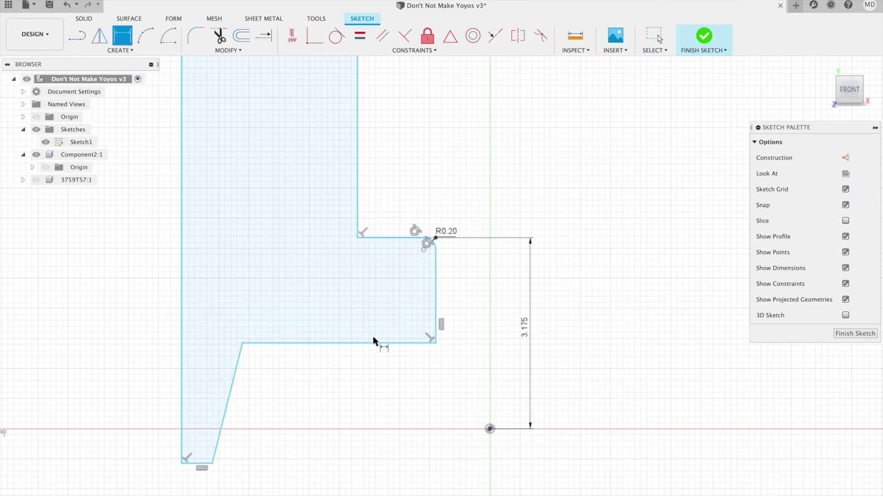
Move the short bottom edge of the profile up onto the horizontal axis by its inner endpoint
click(654, 39)
middle_drag(348, 413, 415, 383)
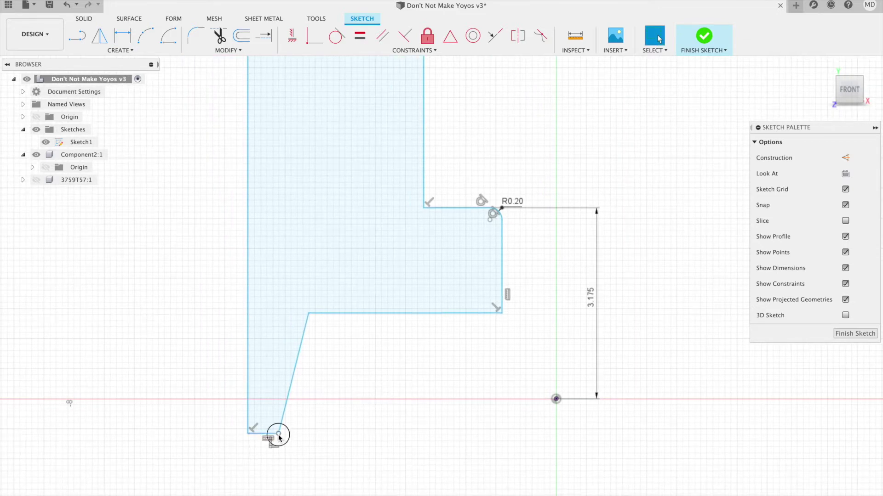
drag(278, 435, 282, 400)
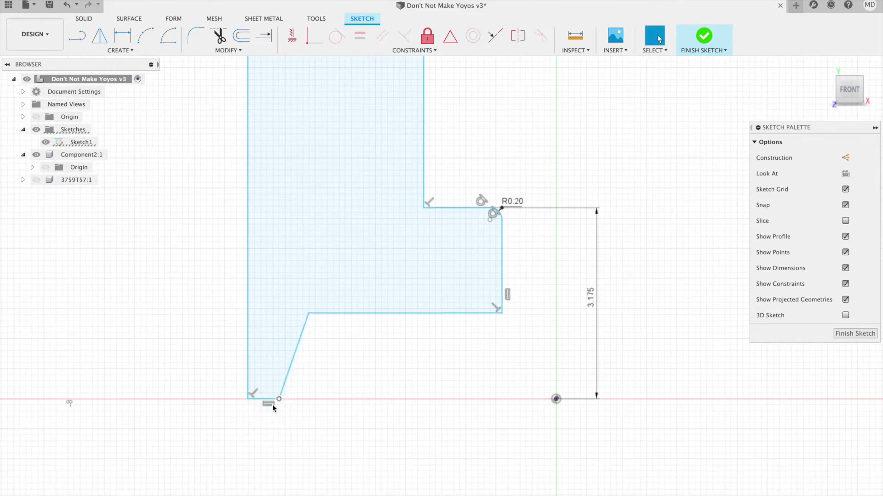
mouse_move(454, 325)
middle_down()
mouse_move(406, 361)
mouse_move(395, 354)
middle_up()
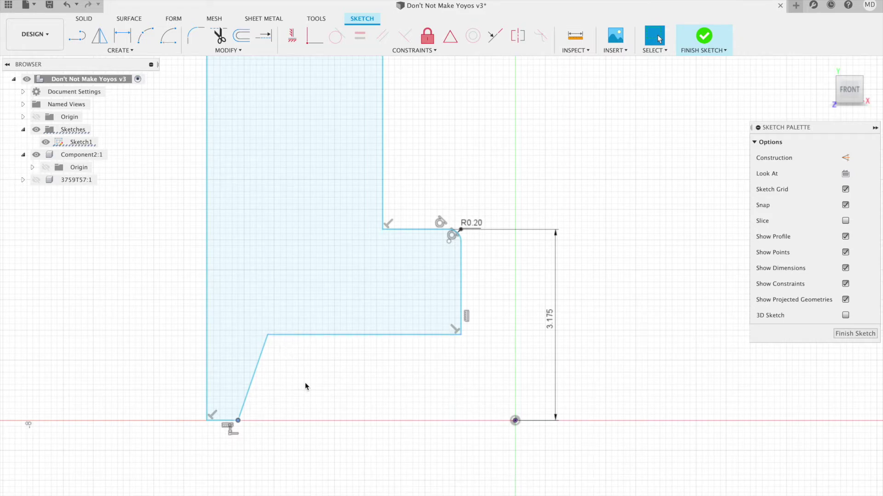
Move the bearing post's lower horizontal edge up and dimension it 1.75 mm from the origin
mouse_move(381, 340)
mouse_down()
mouse_move(388, 290)
mouse_move(386, 270)
mouse_move(382, 285)
mouse_move(376, 268)
mouse_move(380, 288)
mouse_up()
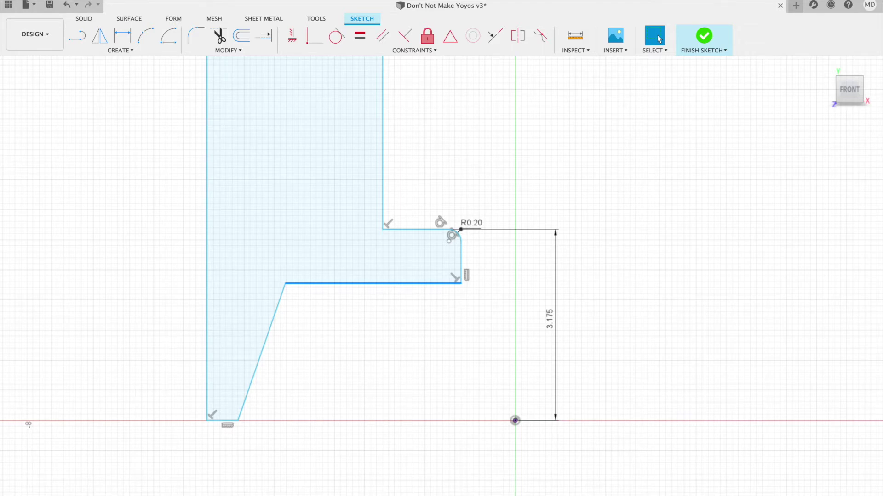
click(500, 136)
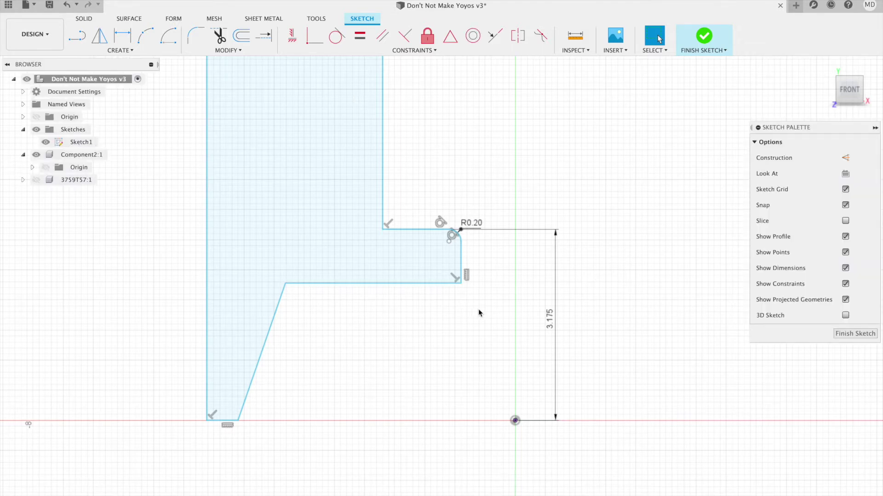
key(d)
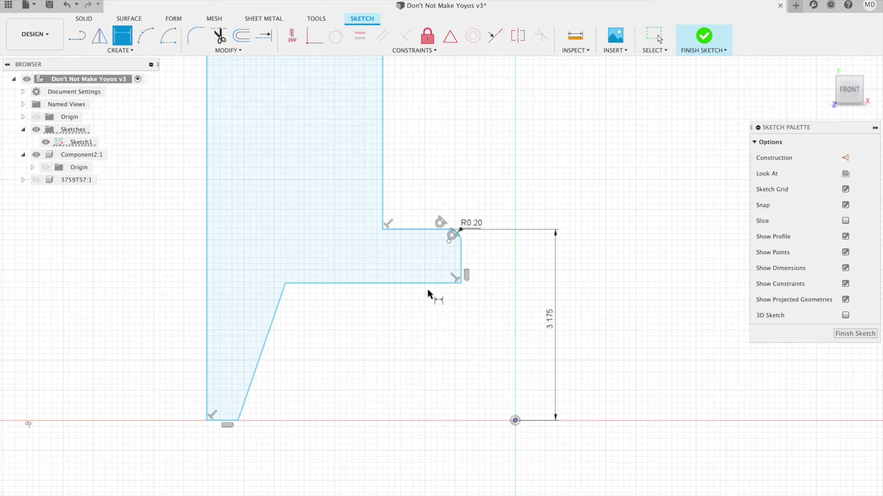
click(423, 284)
click(515, 420)
click(489, 351)
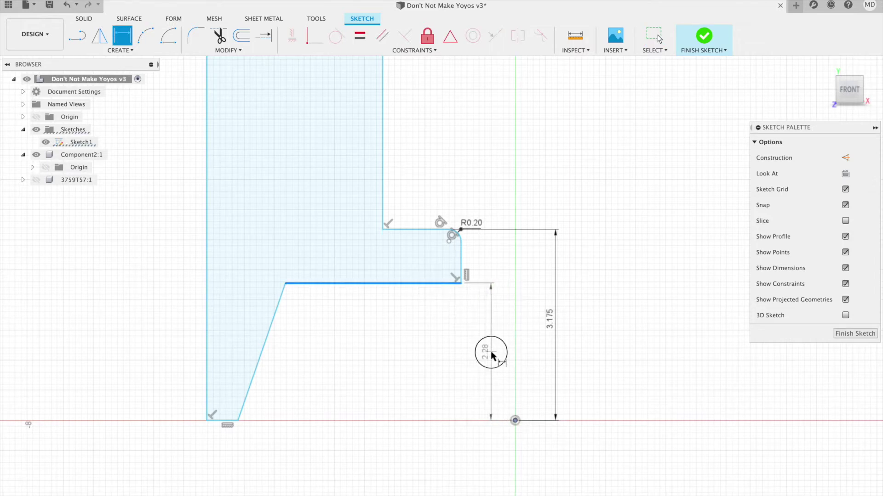
text(1.75)
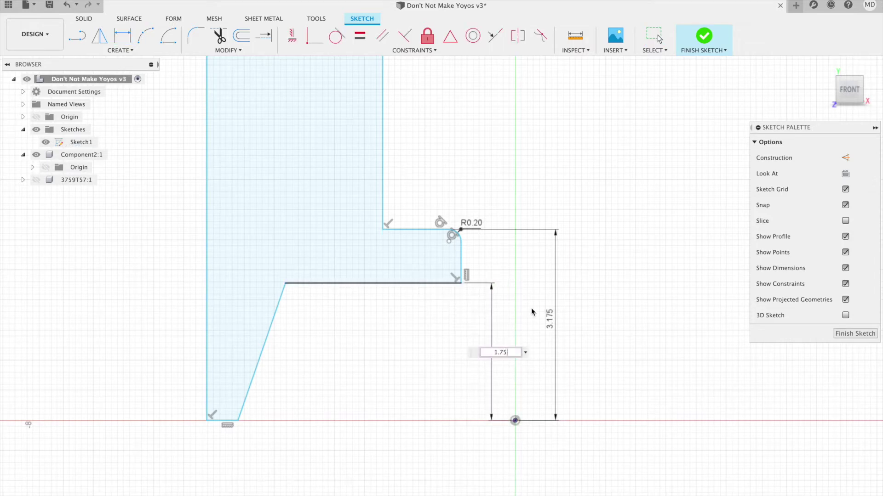
key(Return)
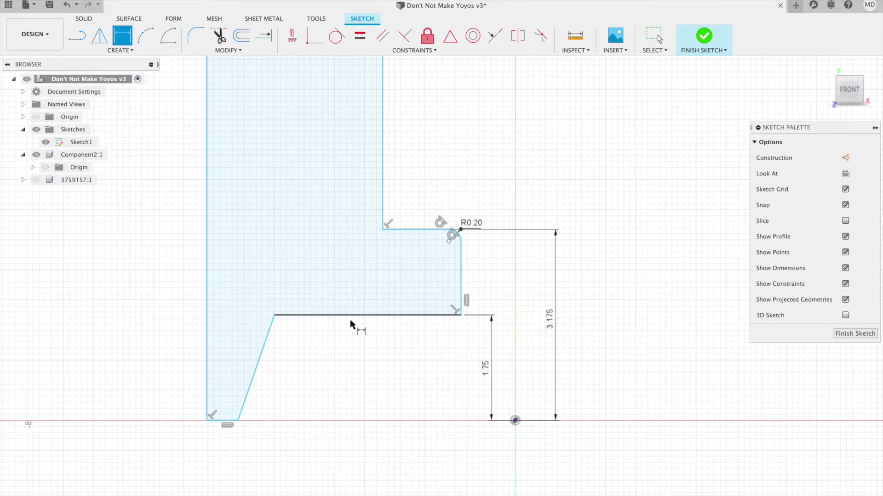
Sketch a vertical line on the vertical axis beside the profile, ending a short distance above the origin
click(657, 40)
mouse_move(549, 127)
middle_down()
mouse_move(536, 217)
mouse_move(514, 171)
mouse_move(493, 252)
mouse_move(497, 235)
mouse_move(497, 243)
middle_up()
scroll(517, 186, down, 2)
scroll(509, 177, down, 2)
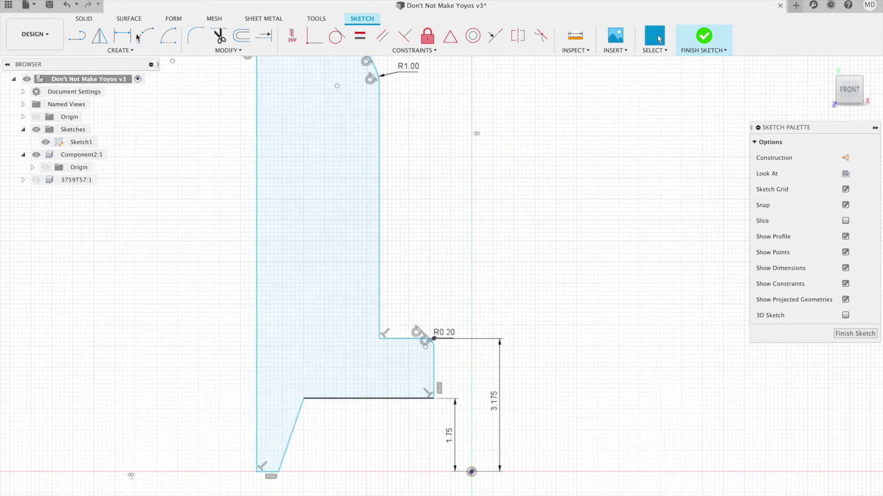
click(77, 36)
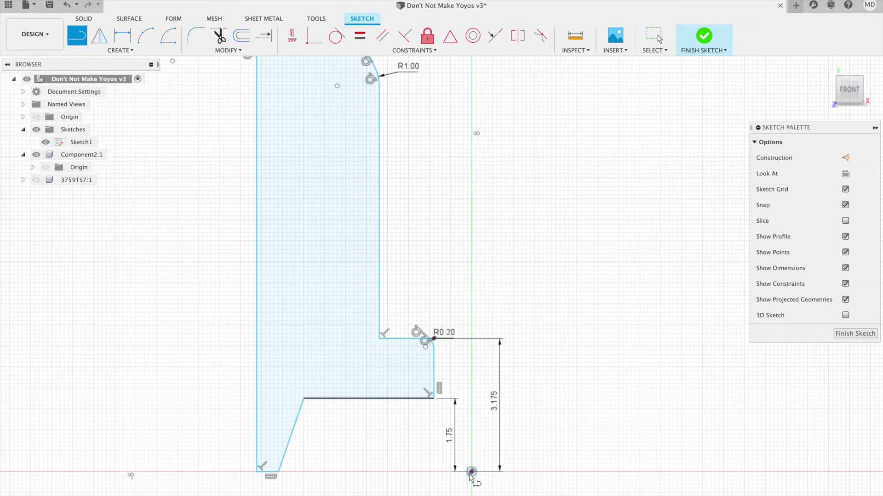
click(472, 178)
click(471, 439)
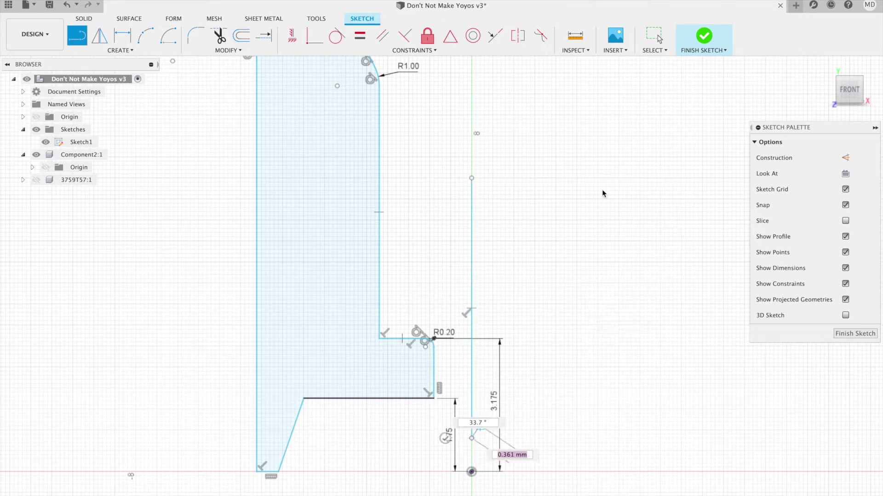
key(Escape)
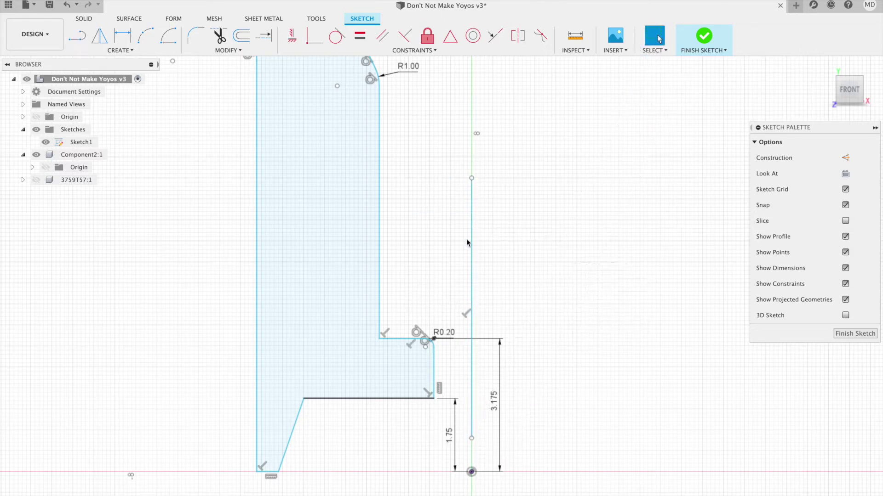
Sketch a rectangular notch about 2.2 mm tall into the profile's long inner vertical edge, just below the R1.00 corner
middle_drag(433, 227, 521, 226)
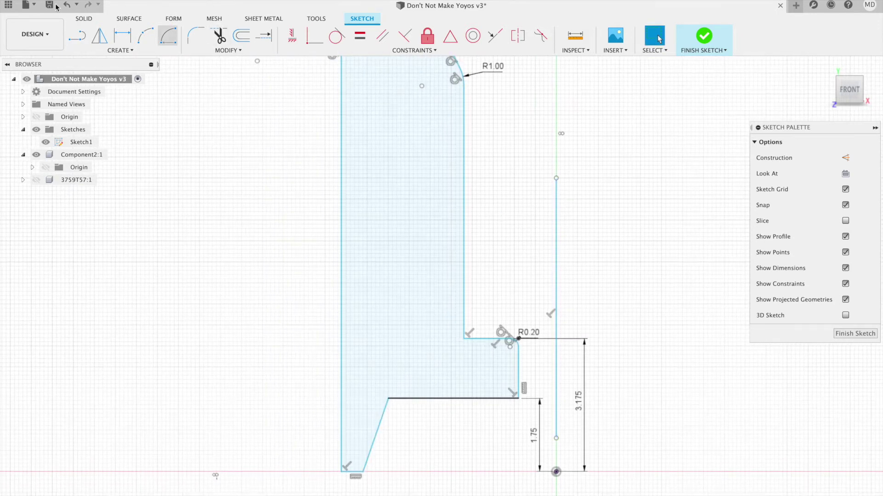
click(79, 41)
middle_drag(482, 115, 485, 154)
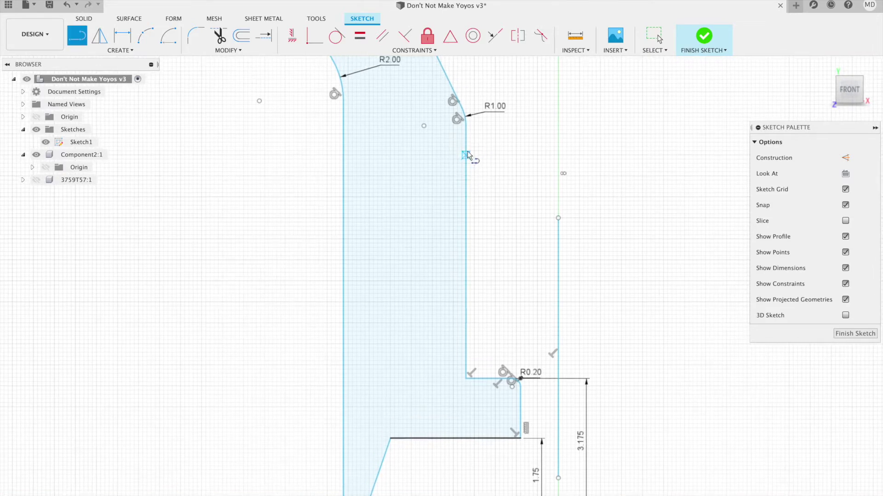
click(428, 155)
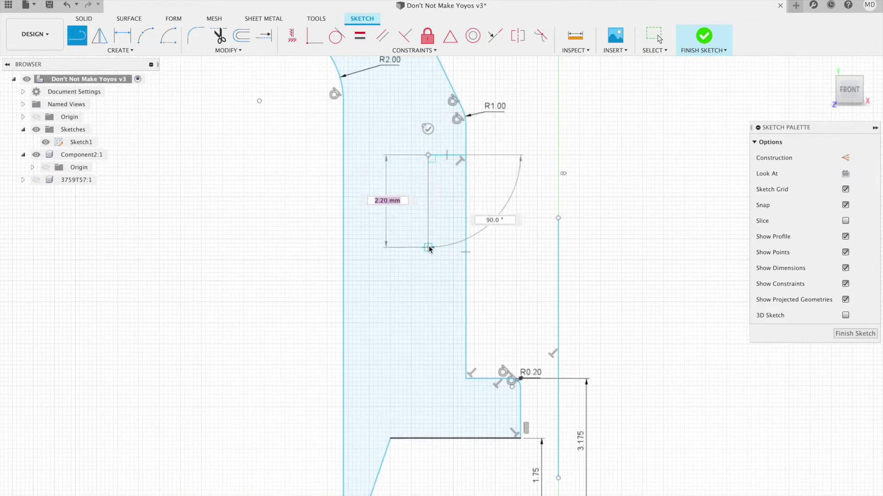
click(429, 247)
click(465, 247)
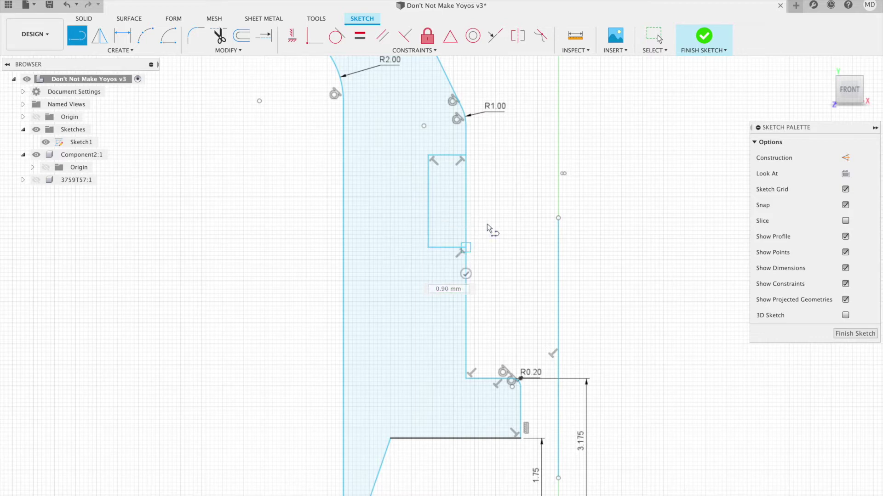
click(662, 38)
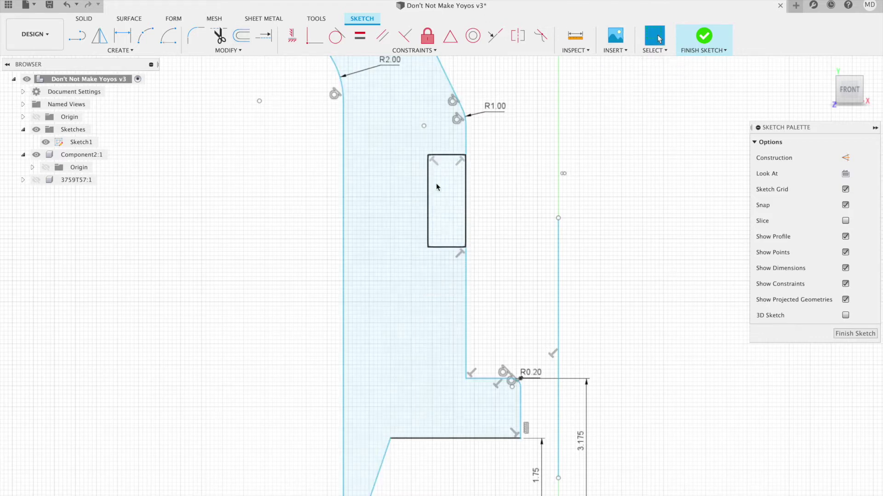
Trim the profile's vertical edge segment that closes off the upper notch
click(217, 36)
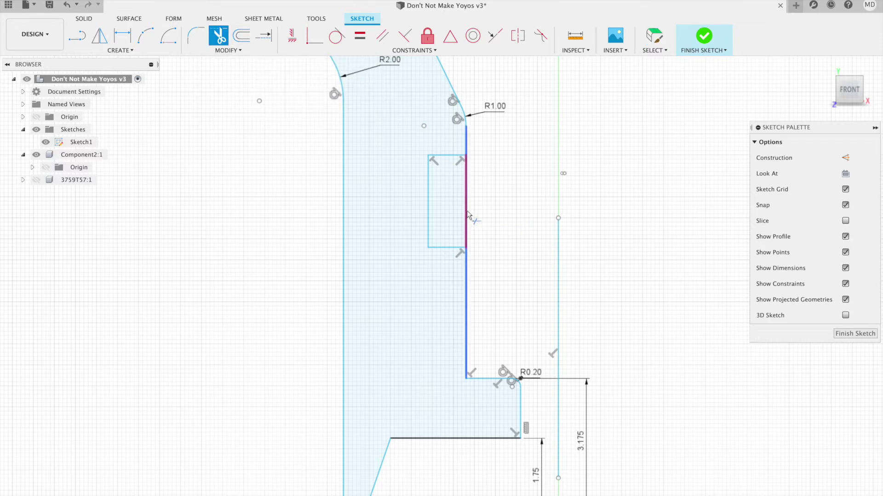
click(467, 210)
click(654, 37)
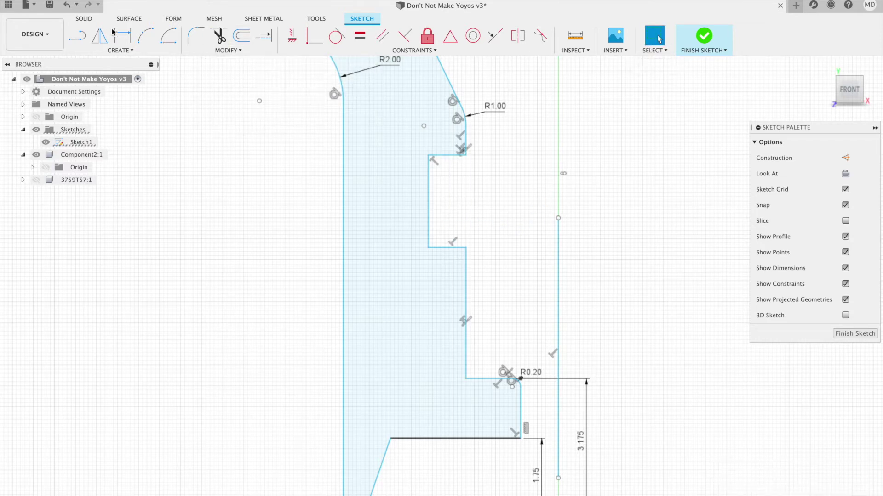
Sketch a second notch about 1.3 mm deep above the bearing seat, with a lower step ending in a vertical line about 0.4 mm long
click(76, 35)
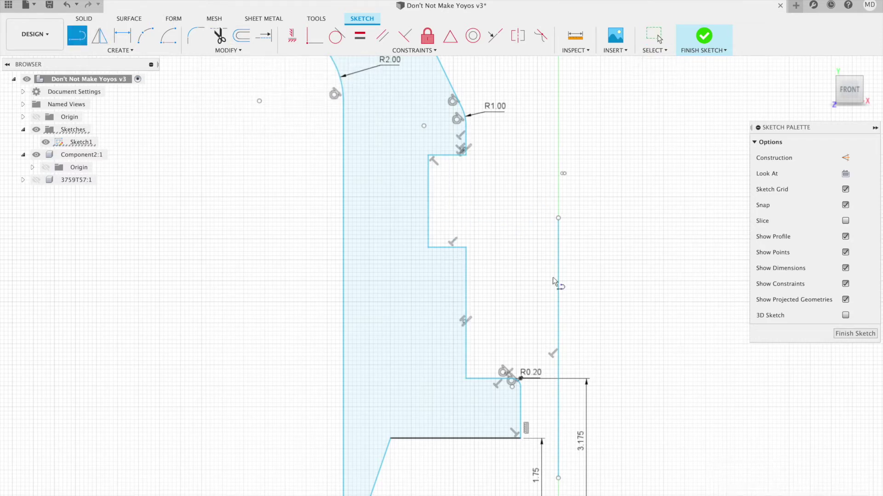
click(465, 293)
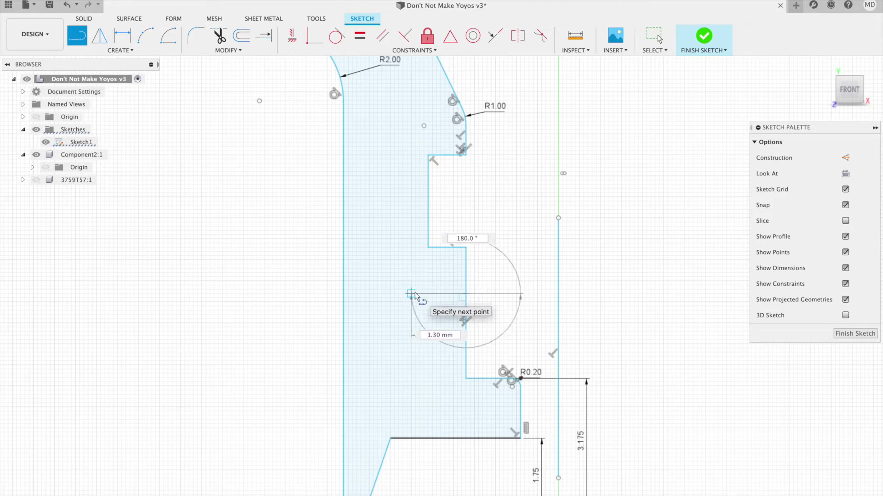
click(411, 293)
click(413, 348)
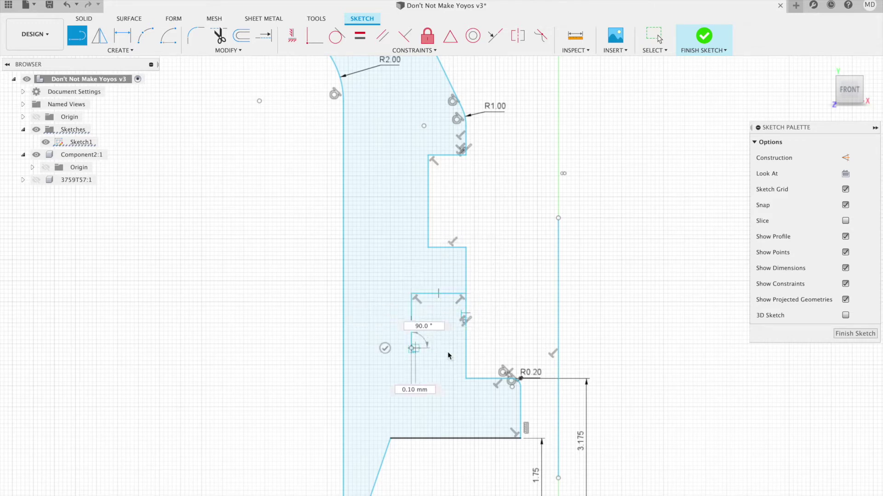
click(449, 349)
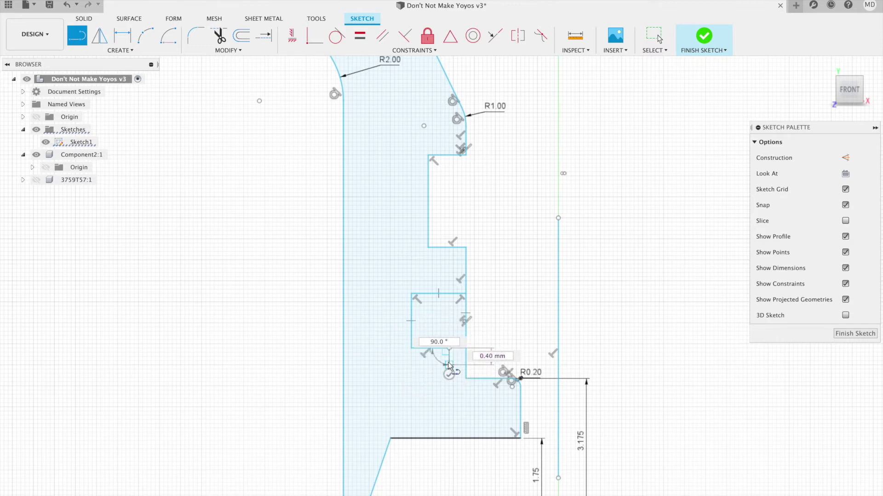
click(449, 365)
click(655, 36)
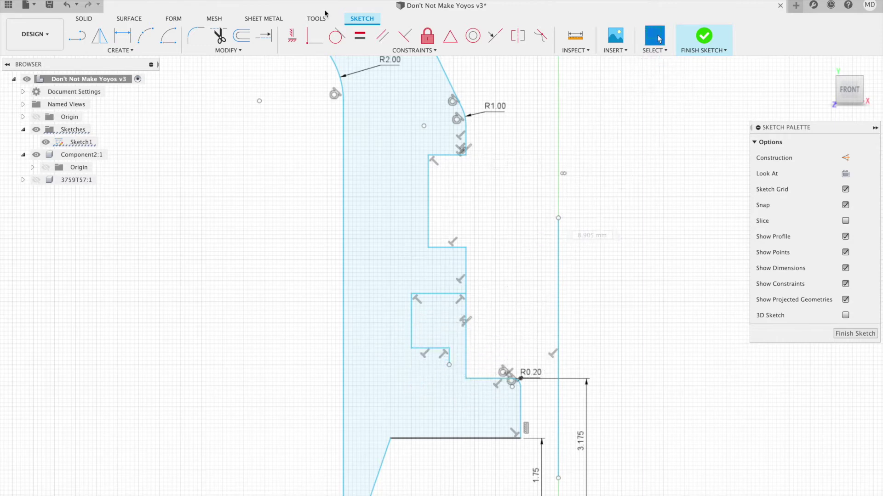
Extend the second notch's short vertical line to the bearing seat edge and trim the vertical segment closing the notch
click(265, 36)
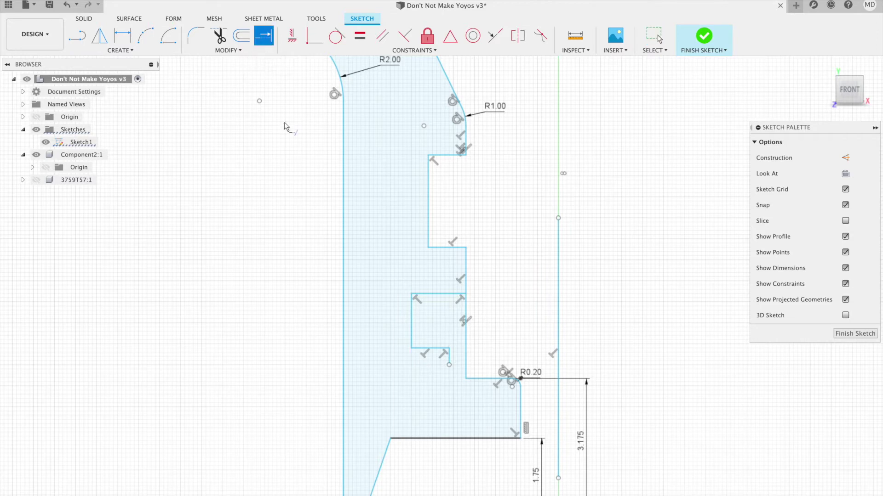
click(474, 378)
click(449, 364)
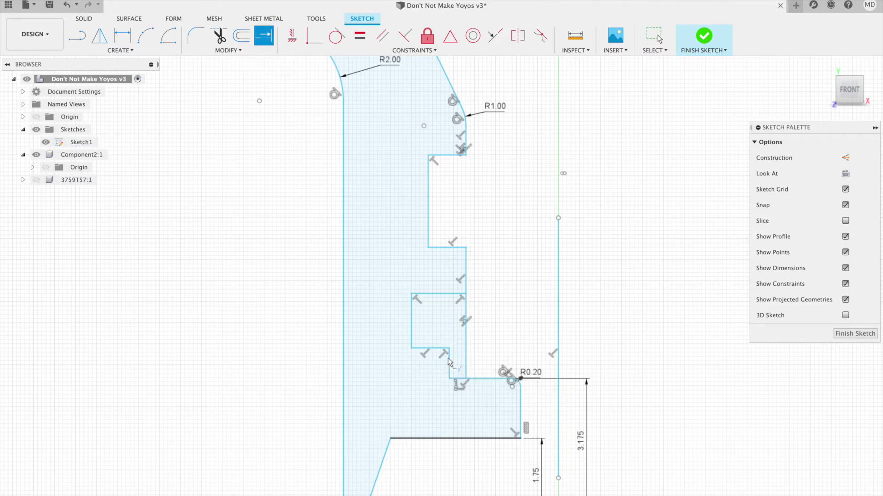
key(t)
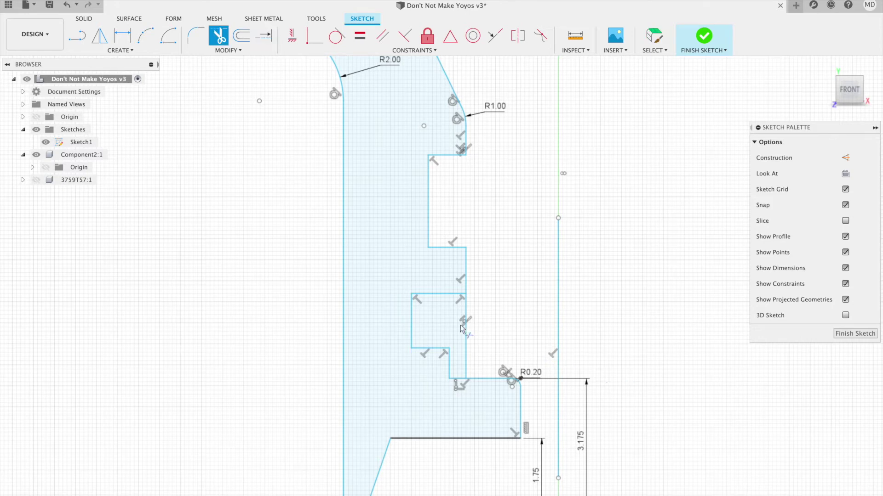
click(464, 331)
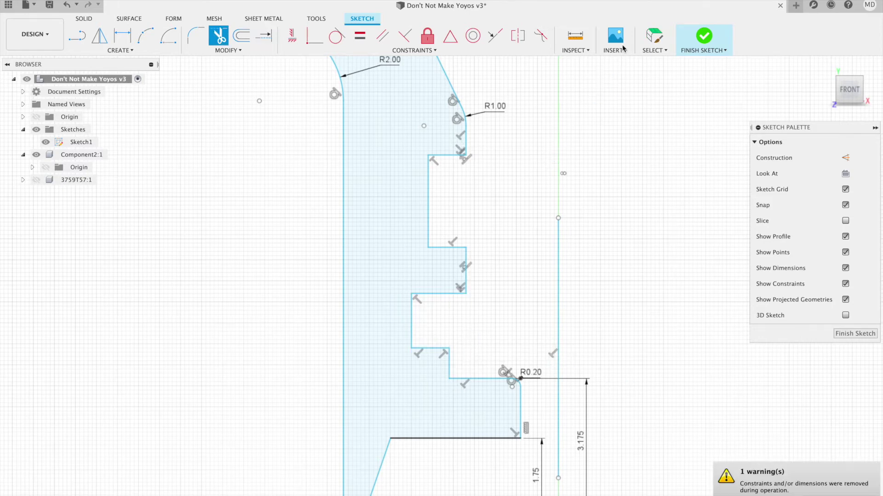
click(654, 37)
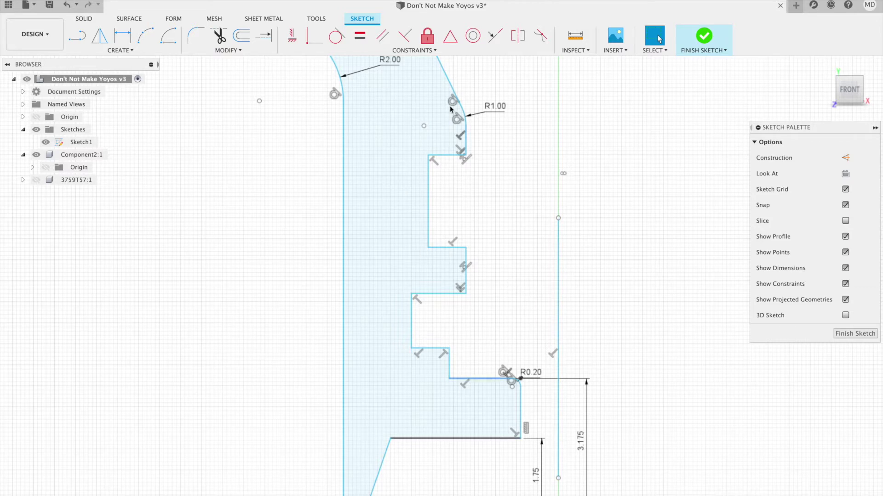
Remove the collinear constraint between the vertical edges above and below the upper notch, and test it by moving the lower edge
scroll(524, 162, down, 3)
scroll(457, 249, up, 5)
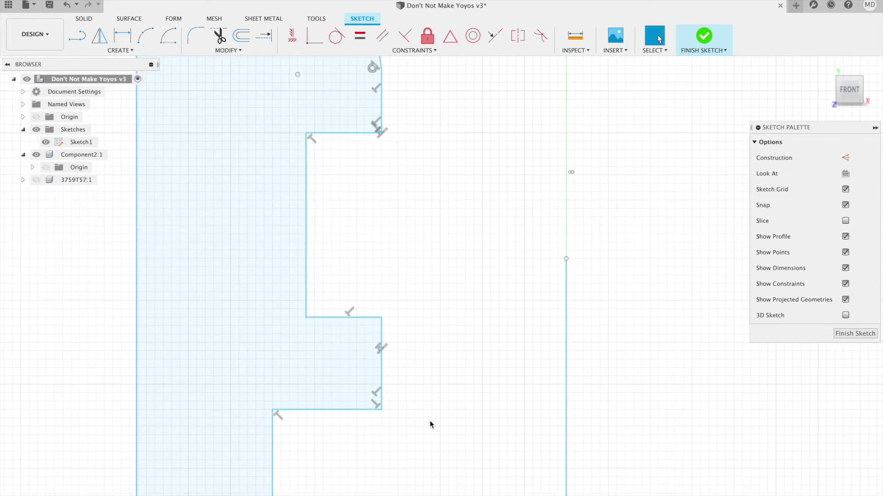
mouse_move(431, 422)
middle_down()
mouse_move(456, 258)
mouse_move(472, 382)
middle_up()
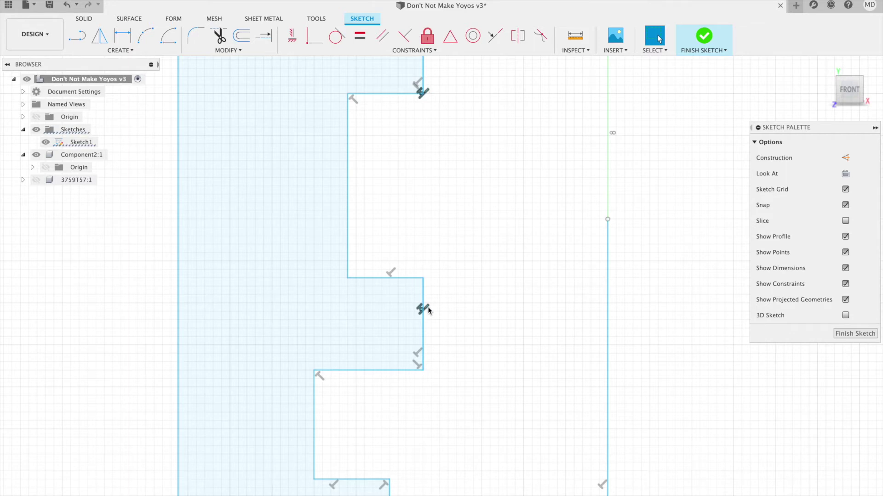
middle_drag(446, 189, 449, 232)
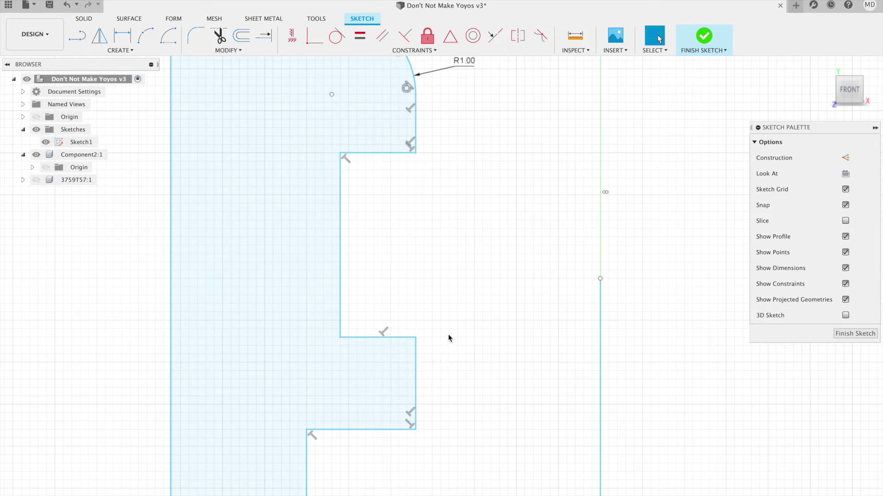
scroll(447, 337, up, 3)
scroll(465, 308, down, 3)
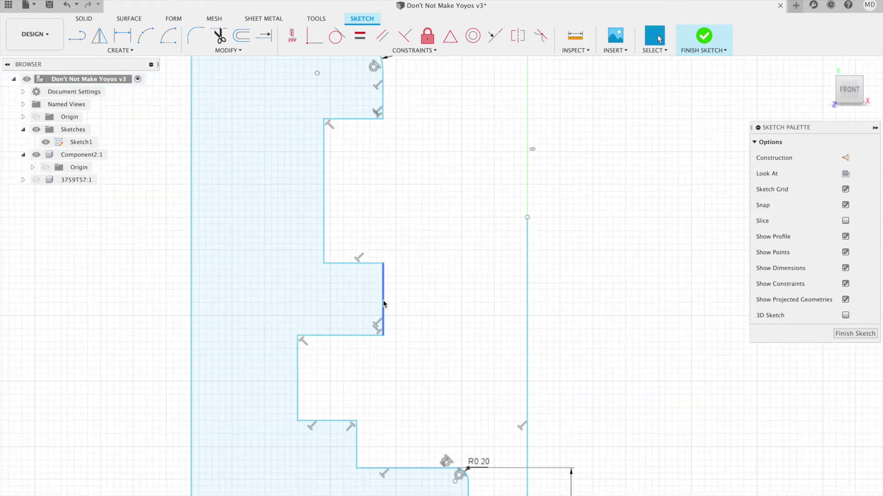
drag(383, 303, 385, 301)
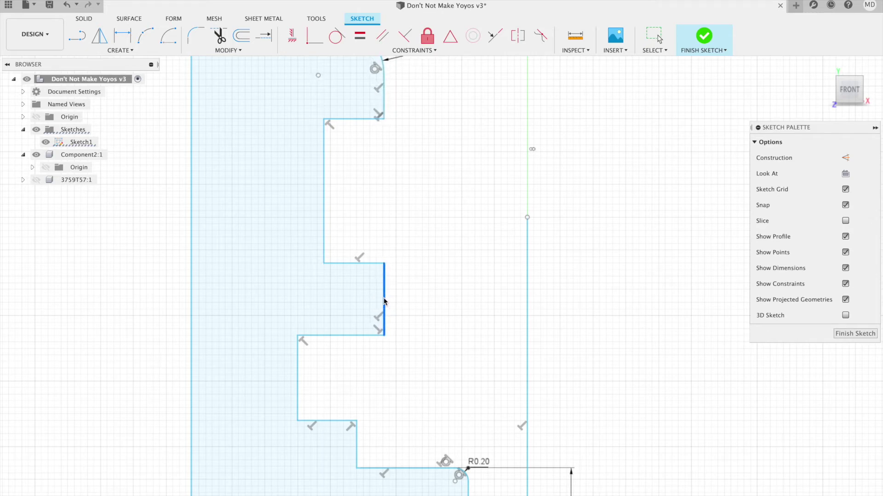
middle_drag(419, 247, 436, 309)
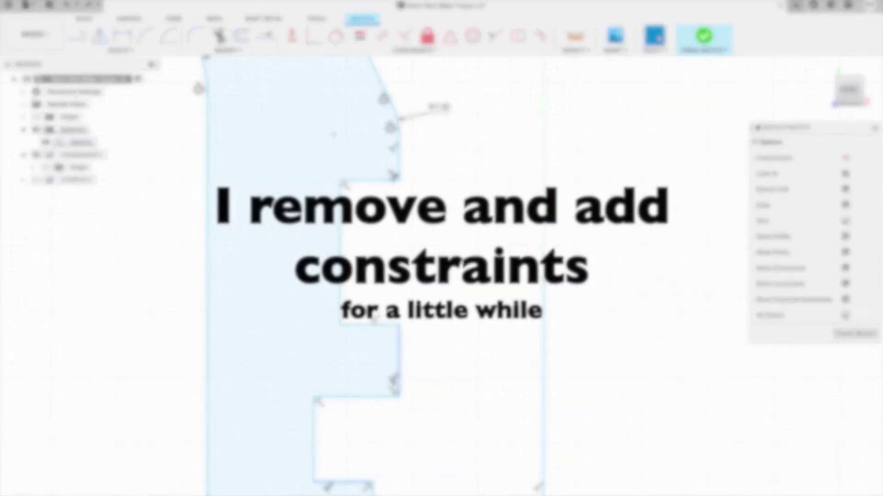
Delete the R1.00 fillet at the corner above the upper notch, try the Fillet tool on that corner and undo the last change
key(Delete)
click(398, 119)
key(f)
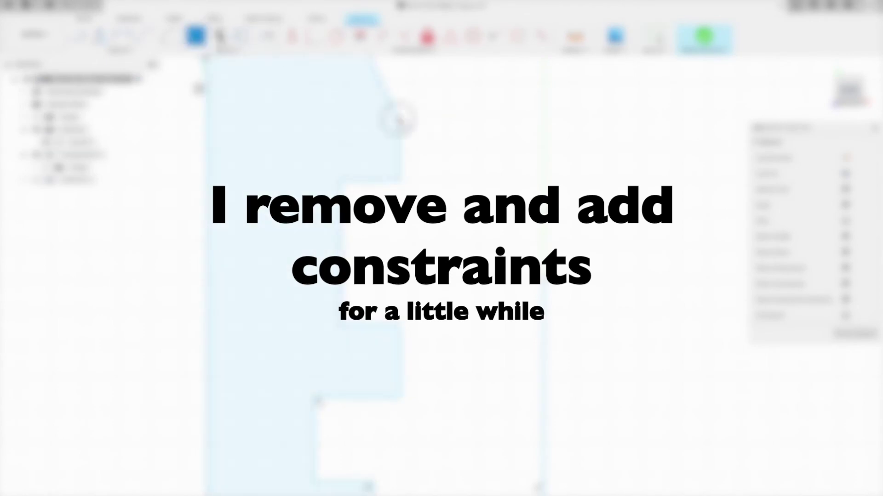
key(Return)
key(ctrl+z)
Apply horizontal and vertical constraints to the notch edges in place of the perpendicular ones
click(292, 37)
middle_drag(476, 400, 487, 241)
key(Escape)
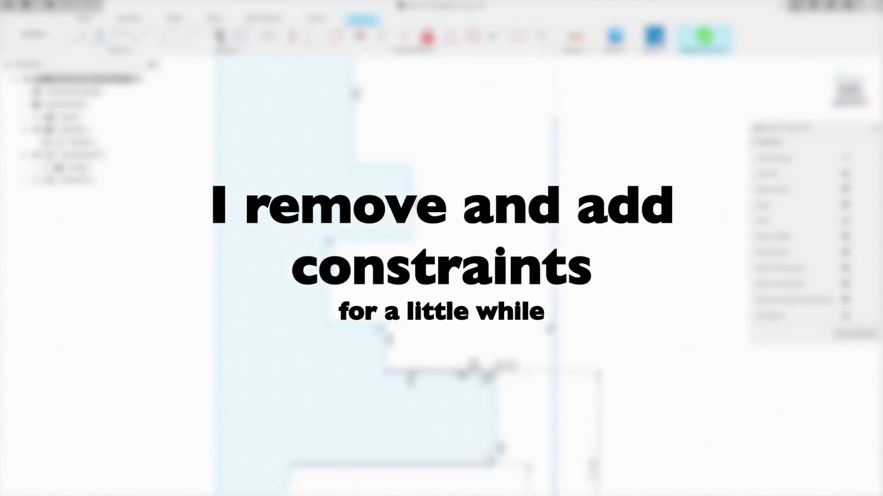
mouse_move(407, 257)
middle_down()
mouse_move(368, 357)
mouse_move(362, 442)
mouse_move(298, 346)
middle_up()
click(292, 36)
key(Escape)
click(305, 432)
key(Delete)
mouse_move(416, 249)
middle_down()
mouse_move(382, 244)
mouse_move(421, 258)
middle_up()
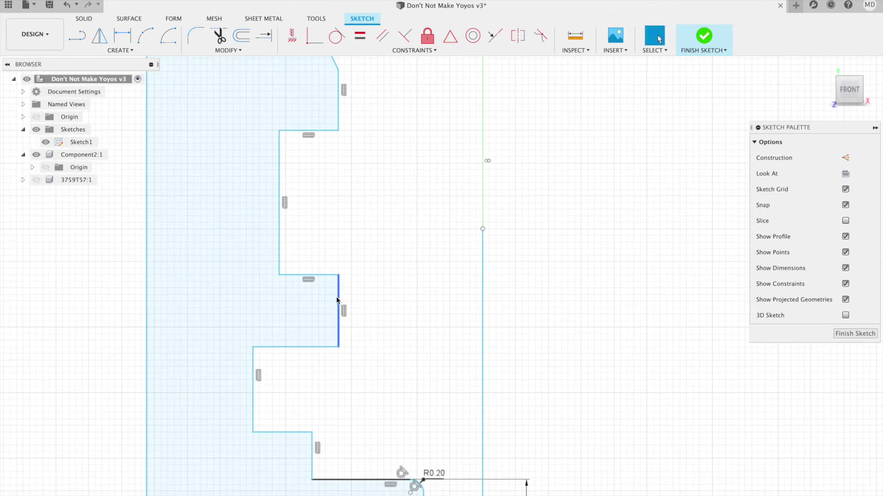
Replace the short vertical edge above the upper notch with a new line between the same endpoints, and shift it slightly inward
mouse_move(337, 300)
mouse_down()
mouse_move(363, 296)
mouse_move(342, 296)
mouse_up()
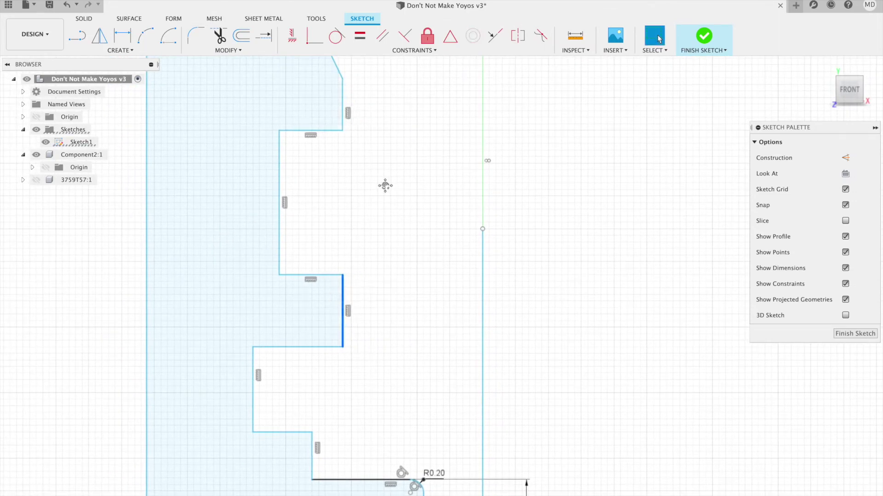
middle_drag(385, 185, 388, 220)
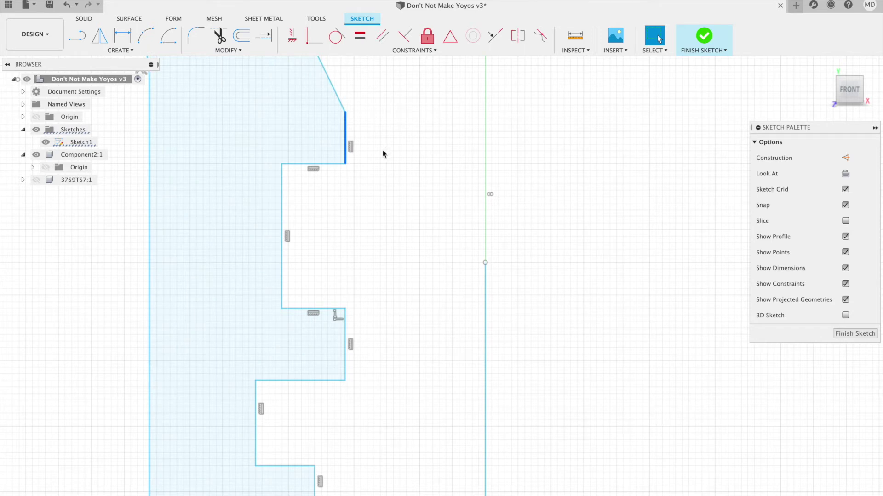
key(Delete)
key(l)
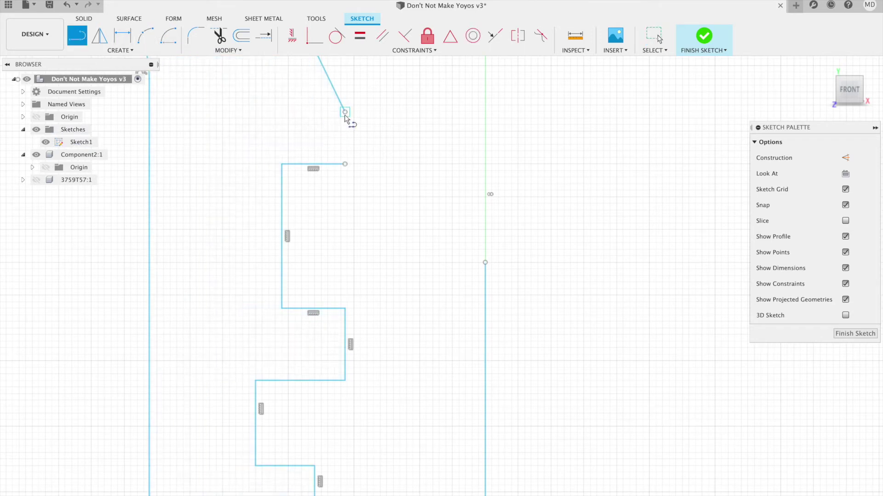
click(344, 114)
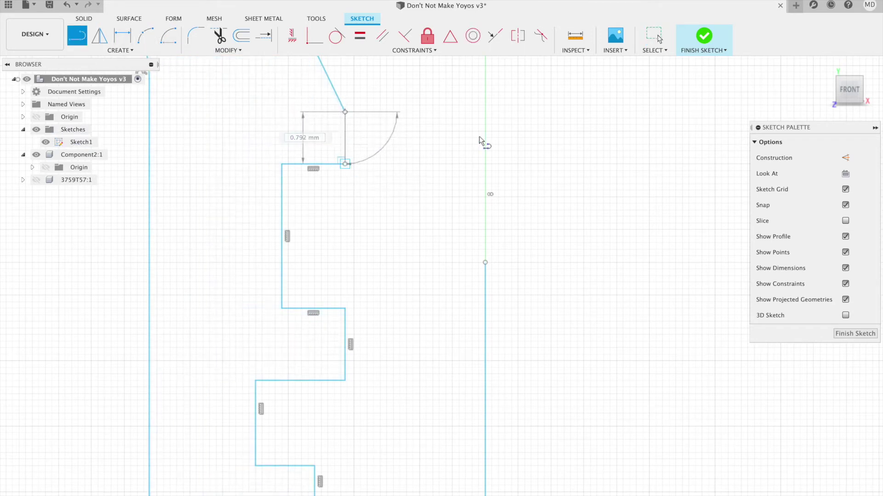
click(345, 164)
key(Escape)
mouse_move(347, 137)
mouse_down()
mouse_move(330, 133)
mouse_move(340, 139)
mouse_up()
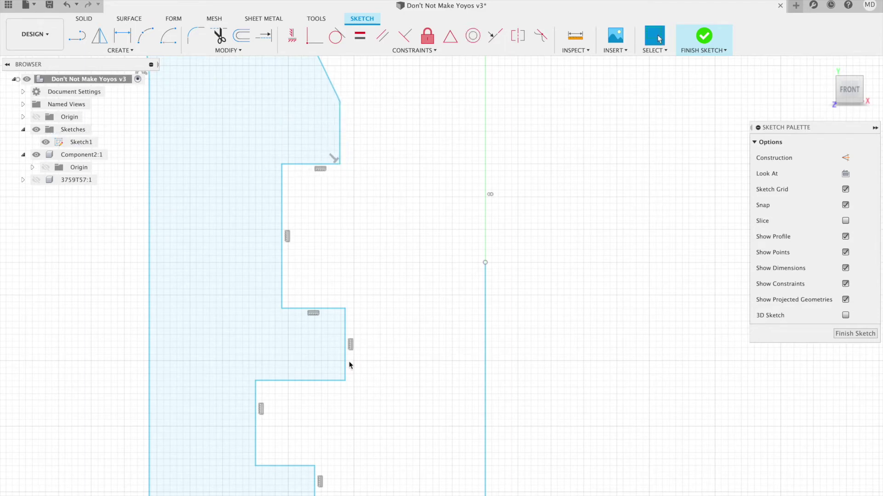
Show the 3759T57 bearing and move the short vertical edge above the seat into line with the bearing's side face
mouse_move(412, 244)
middle_down()
mouse_move(368, 128)
mouse_move(364, 135)
middle_up()
mouse_move(371, 283)
middle_down()
mouse_move(437, 203)
mouse_move(406, 209)
mouse_move(408, 173)
middle_up()
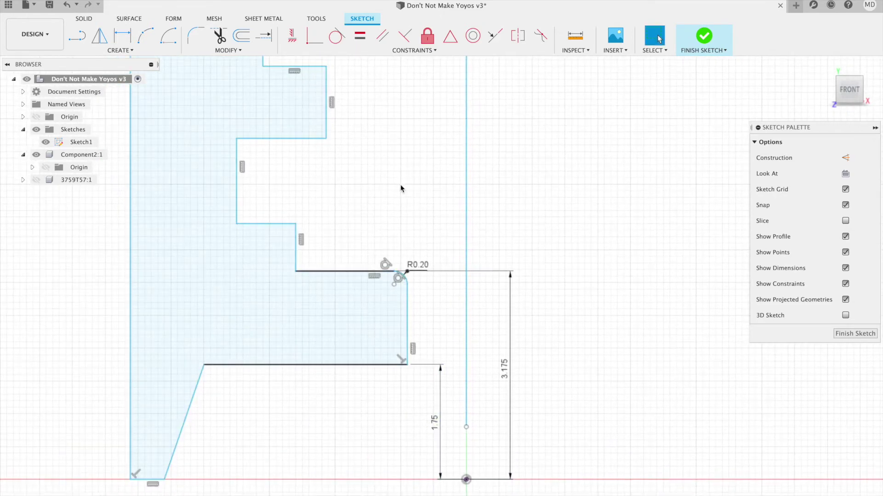
middle_drag(400, 184, 388, 295)
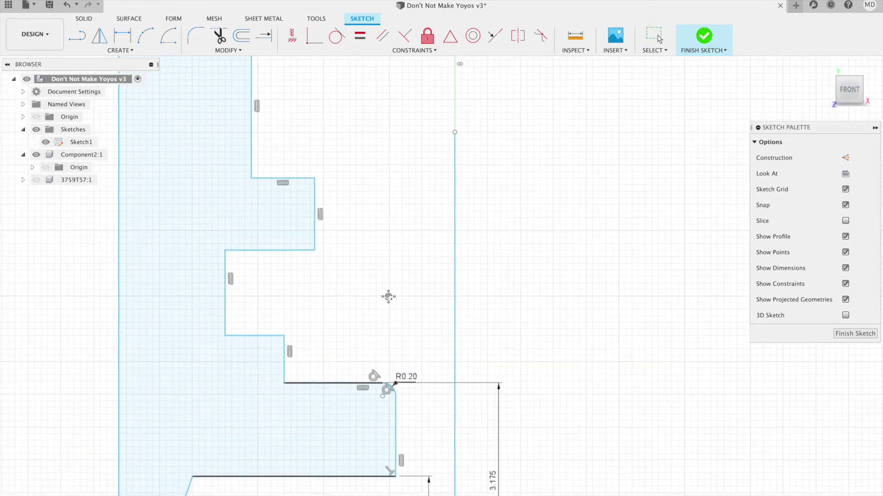
click(36, 180)
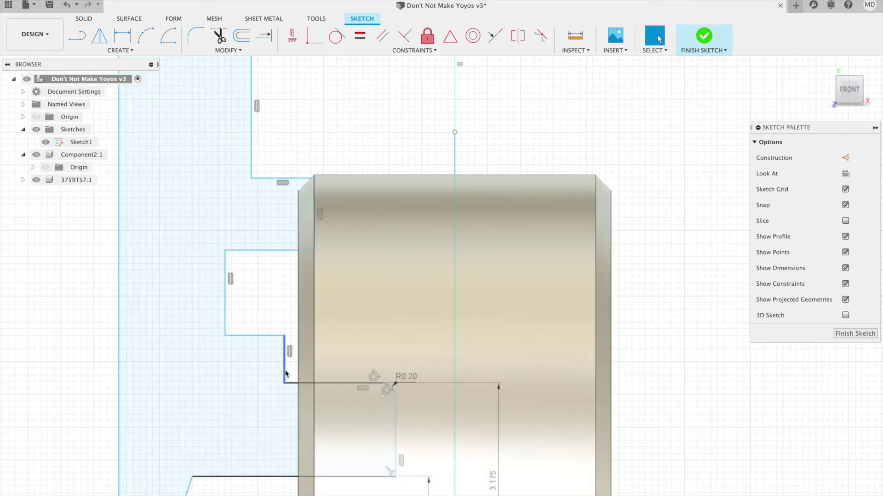
drag(285, 368, 297, 373)
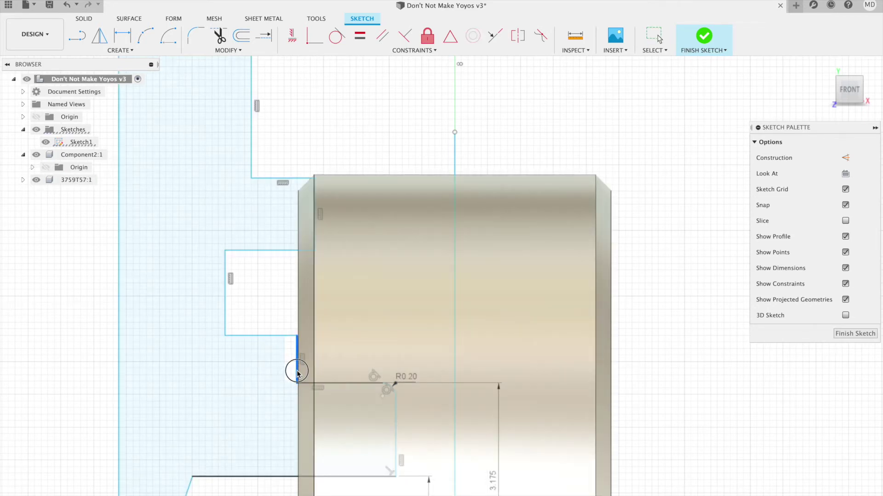
mouse_move(298, 374)
mouse_down()
mouse_move(277, 366)
mouse_move(298, 377)
mouse_move(297, 368)
mouse_up()
Inspect the moved edge against the bearing's side face from an angle, and hide the 3759T57 bearing
shift+middle_drag(265, 281, 274, 275)
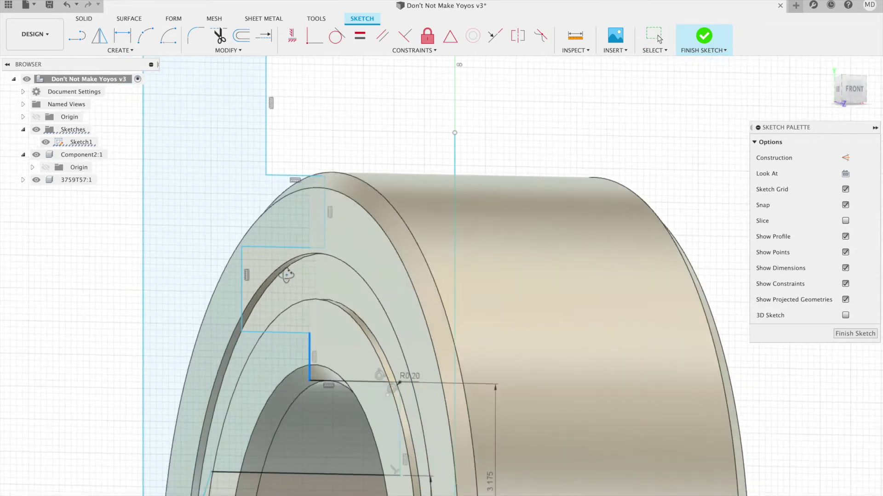
mouse_move(287, 275)
shift+middle_down()
mouse_move(317, 256)
mouse_move(314, 268)
mouse_move(265, 290)
shift+middle_up()
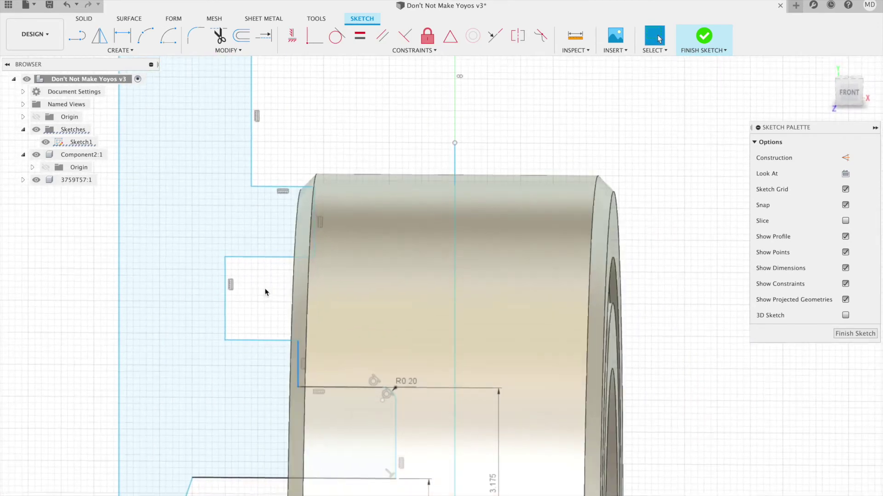
click(36, 179)
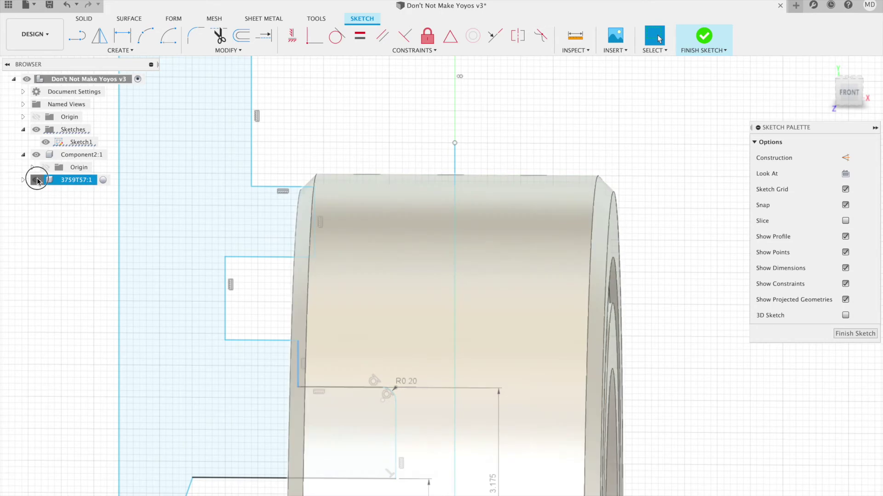
mouse_move(356, 291)
middle_down()
mouse_move(374, 215)
mouse_move(385, 214)
middle_up()
scroll(388, 218, down, 3)
scroll(396, 264, up, 5)
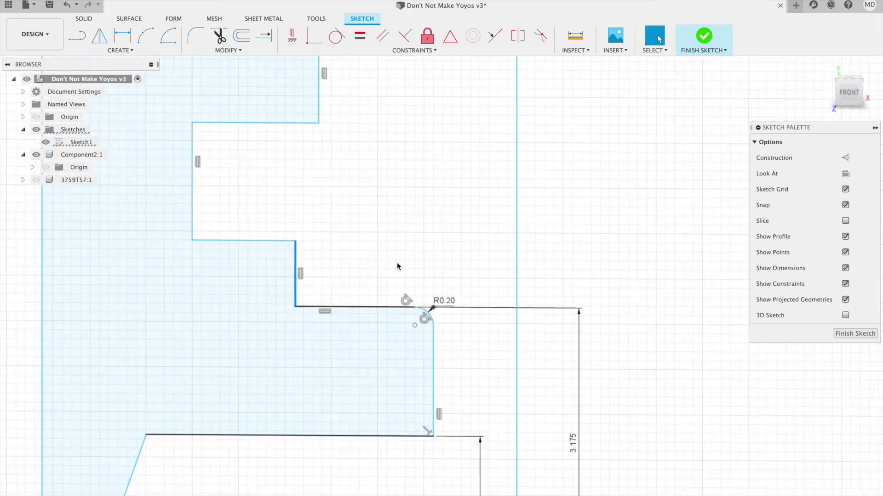
Switch to the DuckDuckGo browser window, convert 3/32" to mm, copy the millimetre value and return to the sketch
mouse_move(882, 193)
mouse_down()
mouse_move(681, 159)
mouse_move(642, 105)
mouse_up()
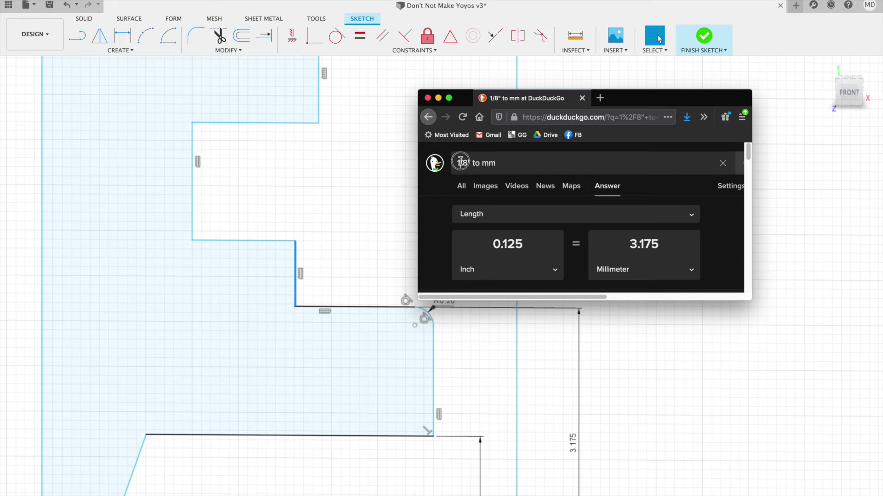
text(3)
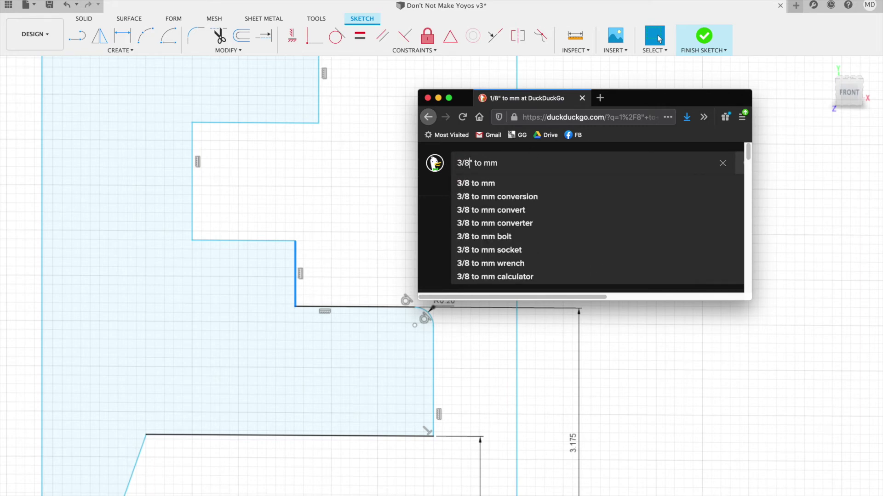
key(BackSpace)
text(16)
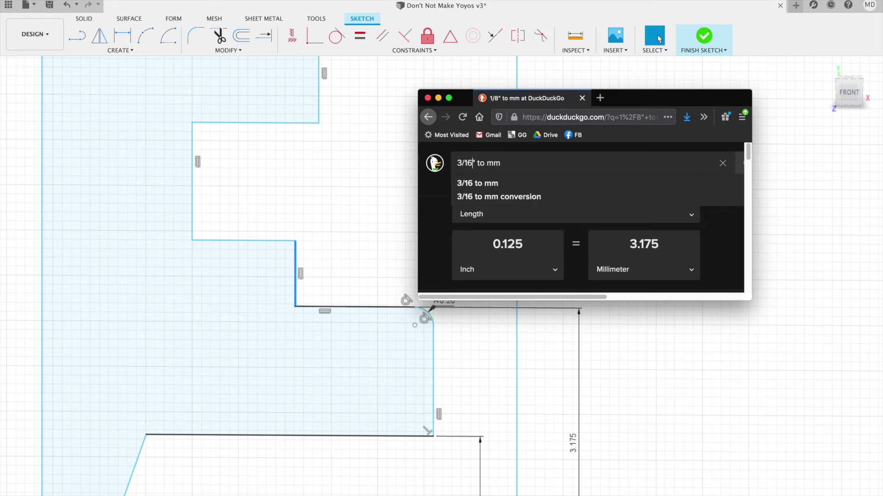
key(BackSpace)
key(BackSpace)
text(32)
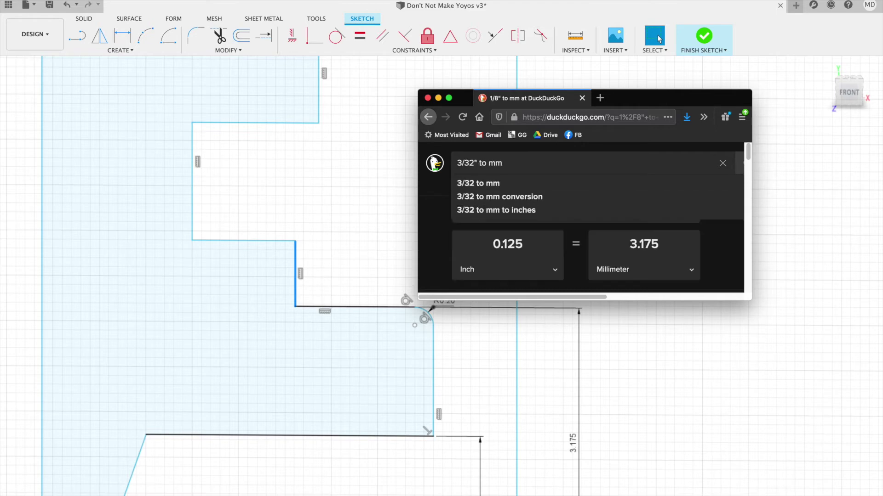
key(Return)
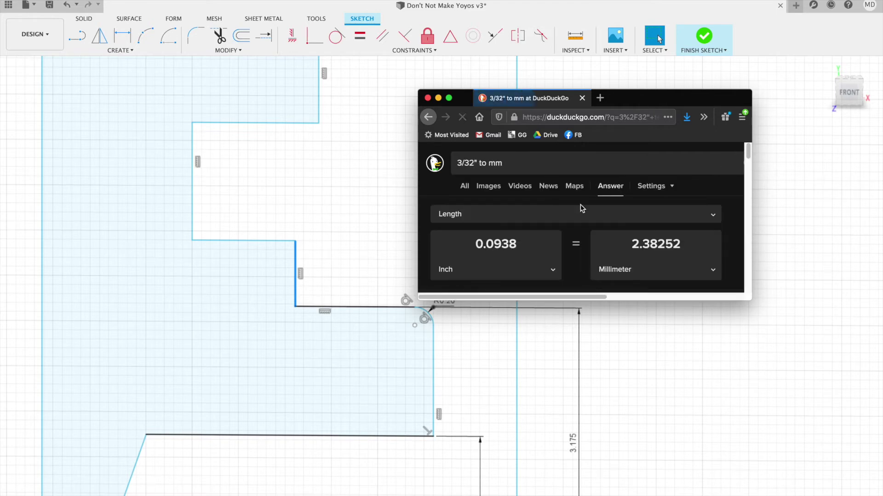
click(608, 239)
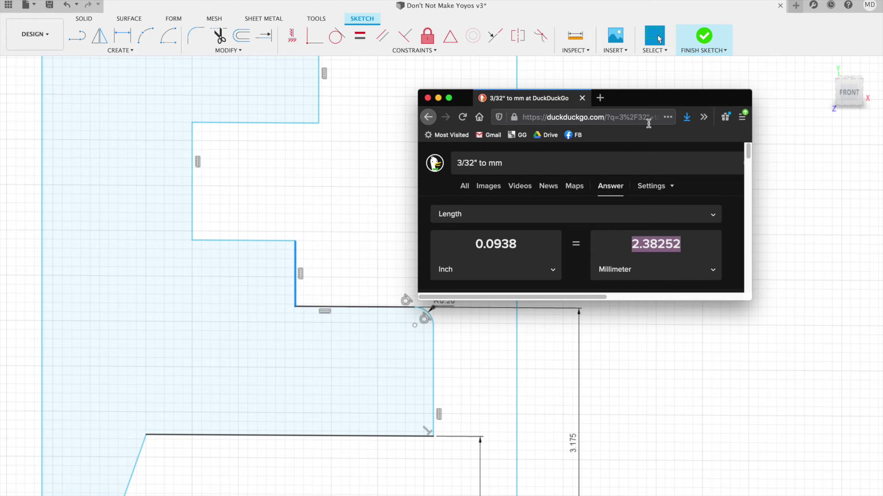
mouse_move(616, 96)
mouse_down()
mouse_move(635, 69)
mouse_move(882, 79)
mouse_up()
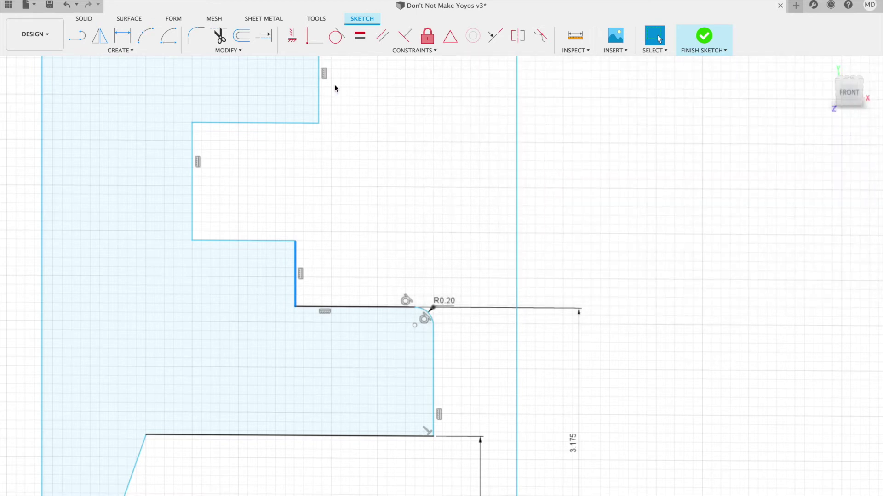
Dimension the horizontal distance from the short vertical edge above the seat to the origin as 2.38252 mm
key(d)
click(296, 256)
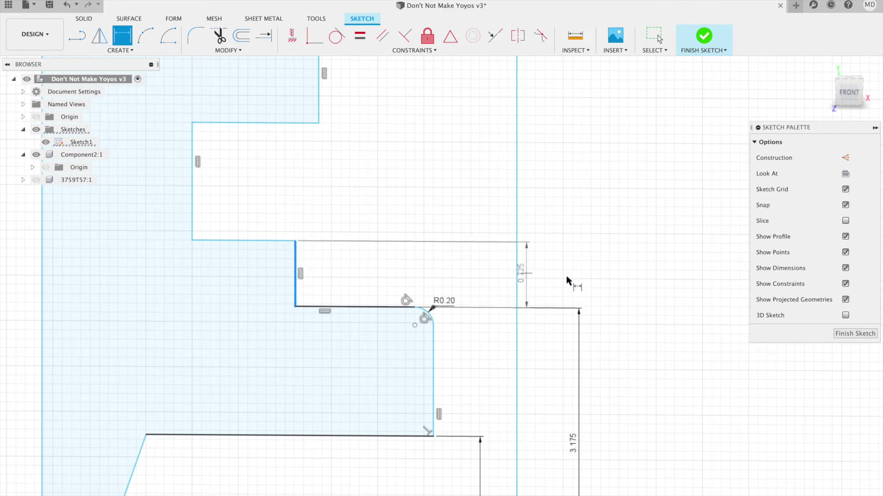
middle_drag(551, 408, 534, 262)
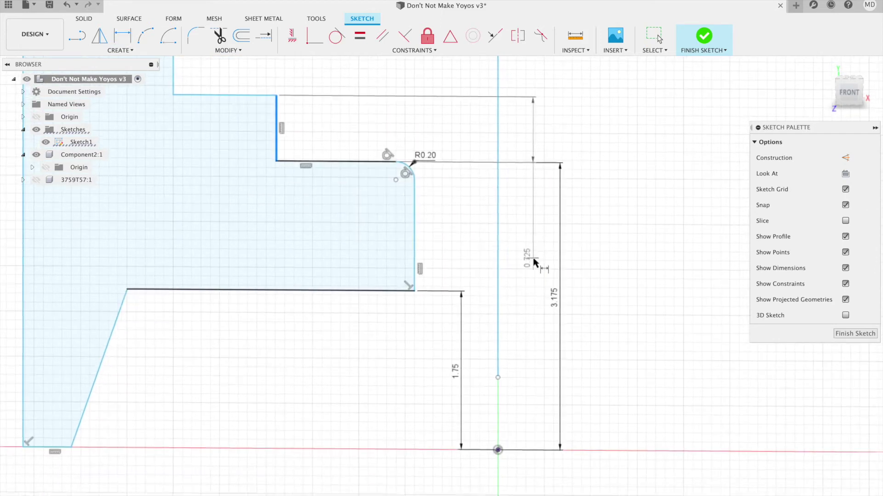
click(502, 452)
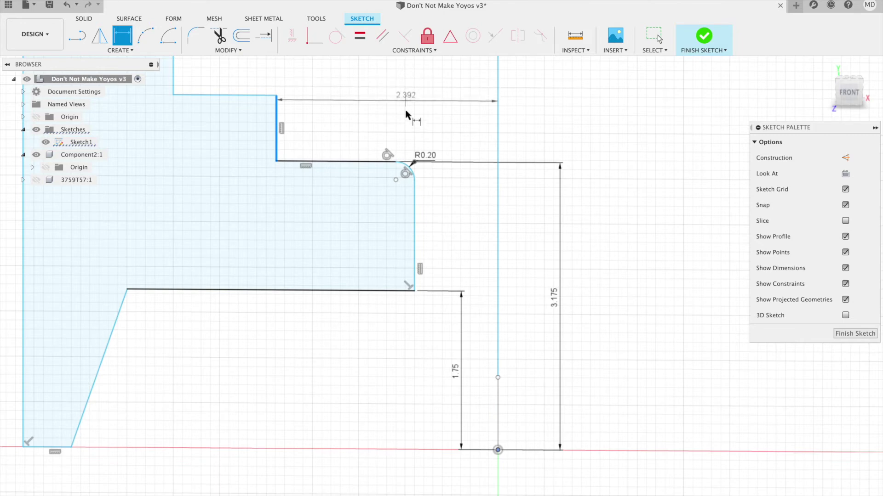
click(405, 112)
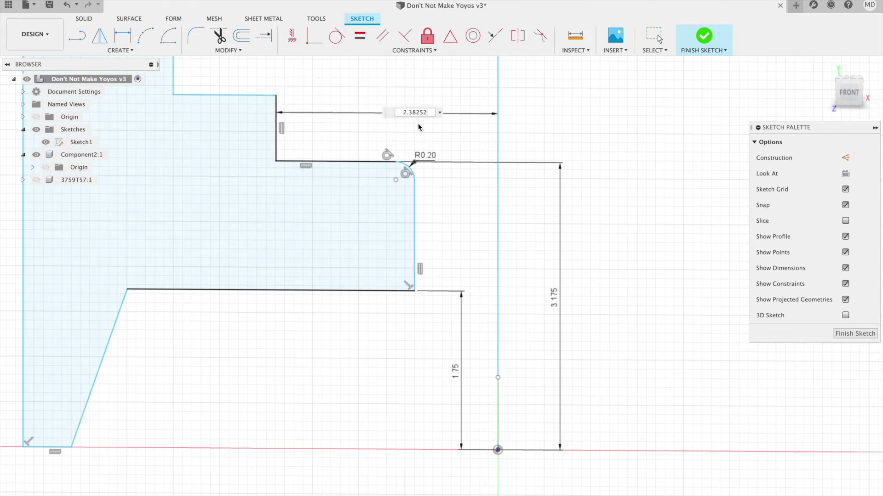
key(Return)
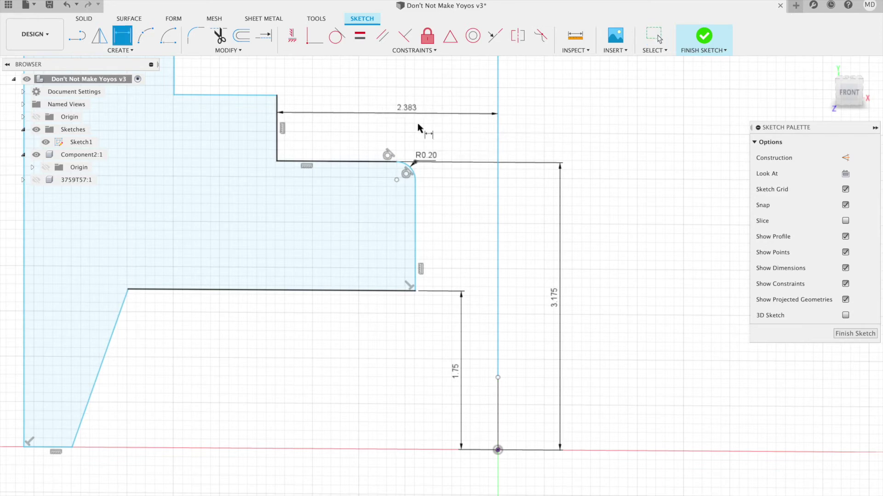
Show the bearing, raise the ledge between the two notches above its outer surface, and extend the ledge slightly toward the centre axis
mouse_move(601, 156)
middle_down()
mouse_move(597, 146)
mouse_move(631, 239)
mouse_move(574, 336)
mouse_move(595, 372)
middle_up()
click(36, 180)
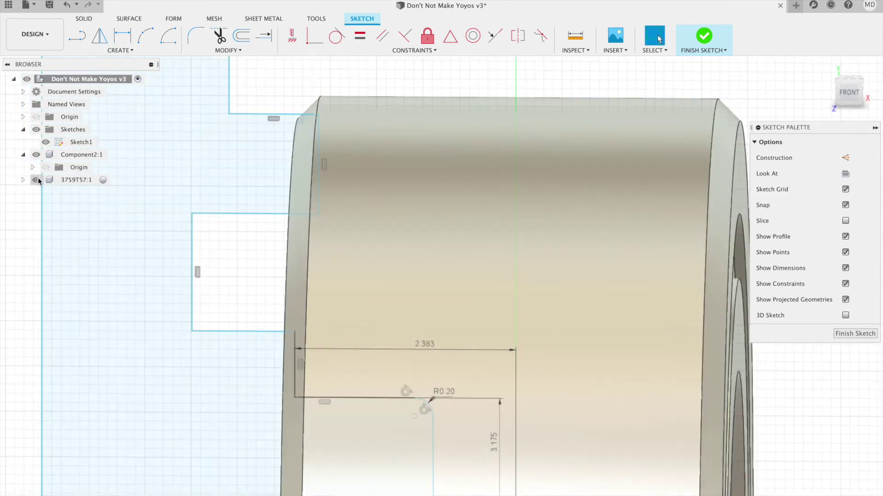
shift+middle_drag(272, 257, 303, 164)
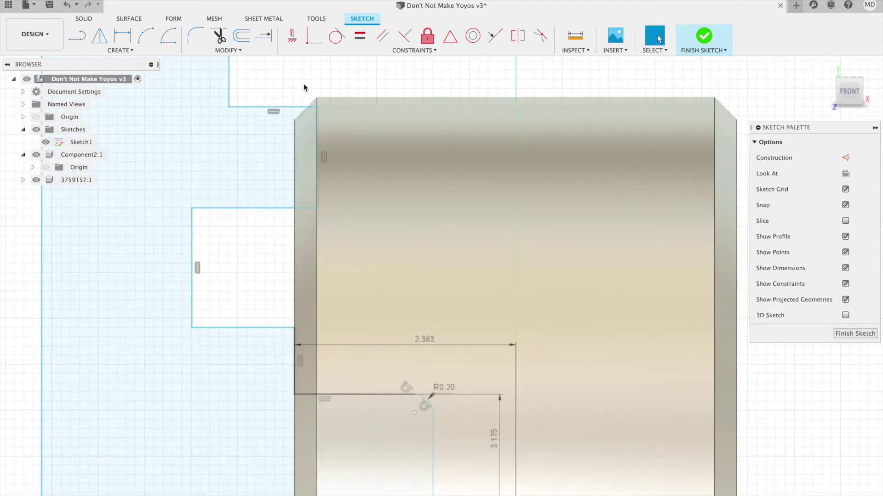
mouse_move(301, 85)
middle_down()
mouse_move(345, 207)
mouse_move(314, 274)
middle_up()
drag(289, 293, 286, 224)
drag(276, 394, 279, 276)
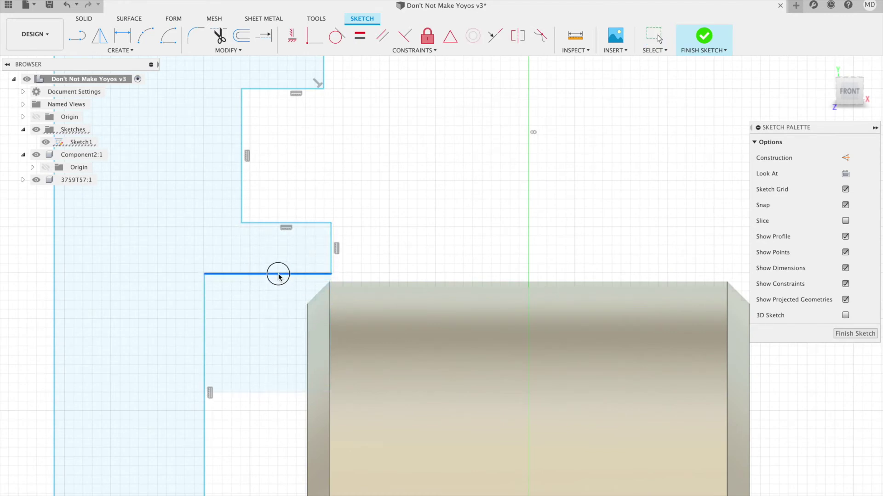
drag(331, 275, 343, 274)
Apply a Horizontal/Vertical constraint to the lower edge of the ledge above the bearing
click(280, 271)
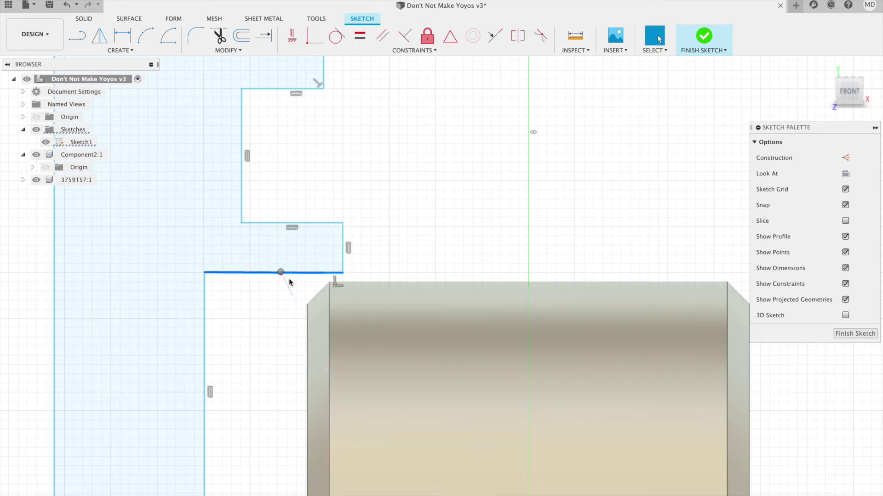
right_drag(289, 279, 254, 308)
right_click(294, 276)
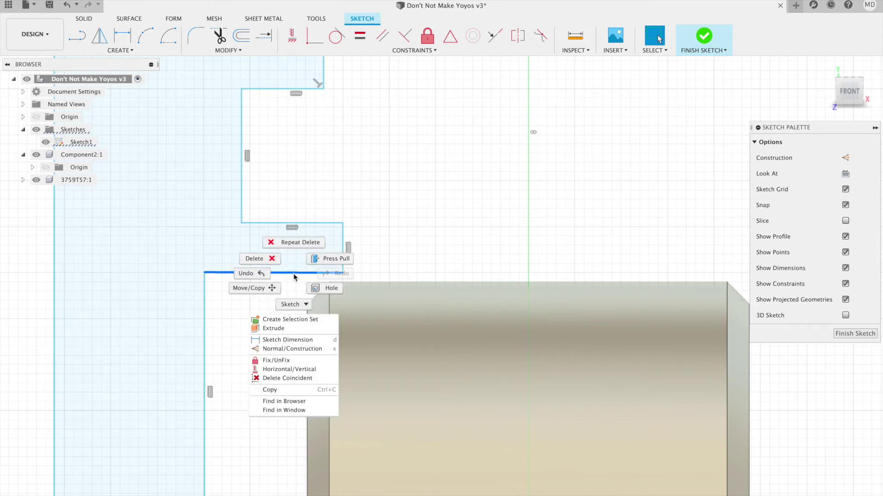
click(267, 367)
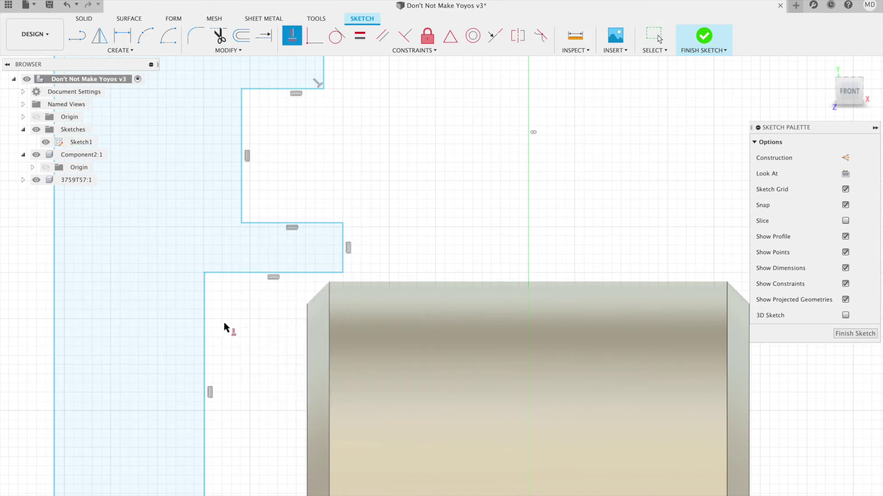
click(658, 36)
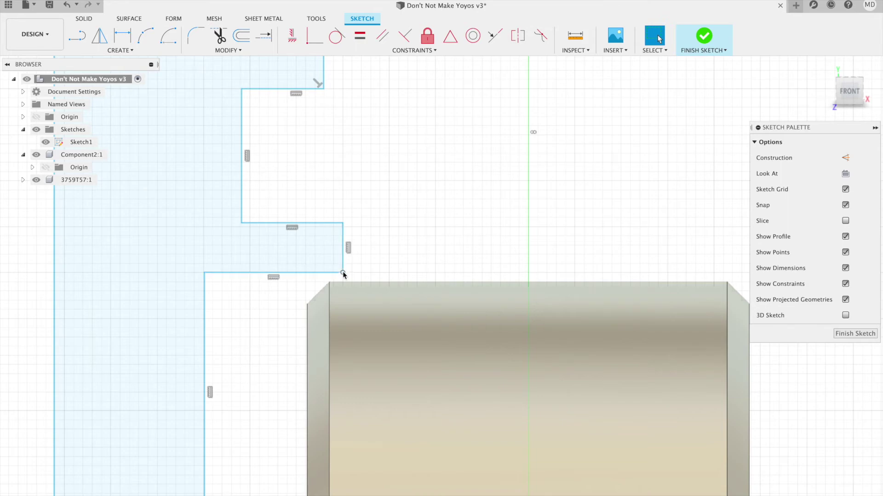
Check the gap from the ledge's lower corner down to the bearing's outer surface with a temporary line, and discard the line
scroll(323, 281, down, 2)
scroll(324, 289, up, 6)
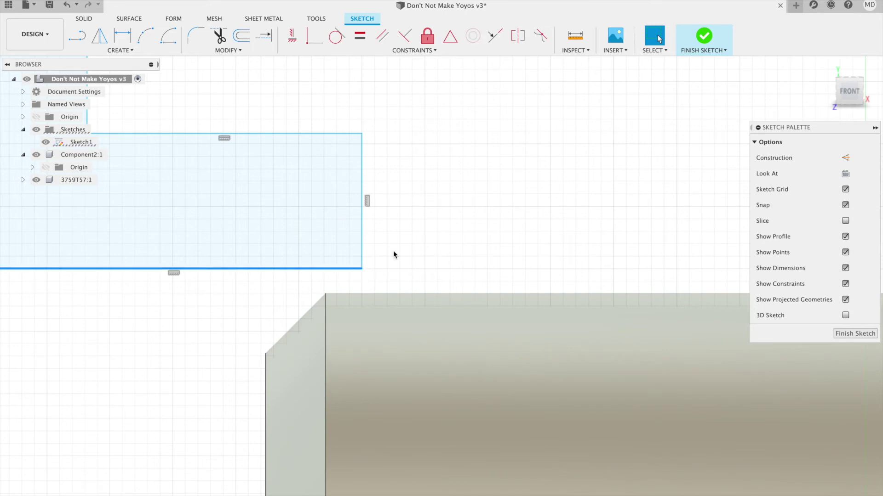
click(77, 35)
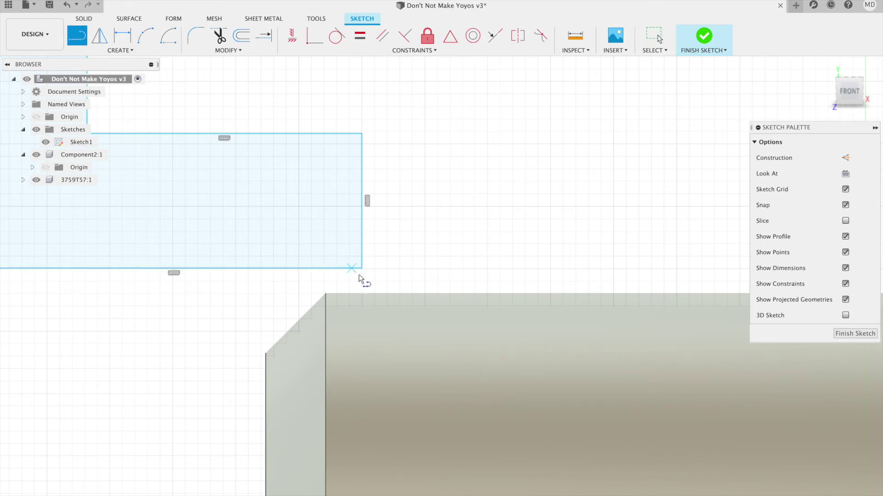
click(363, 269)
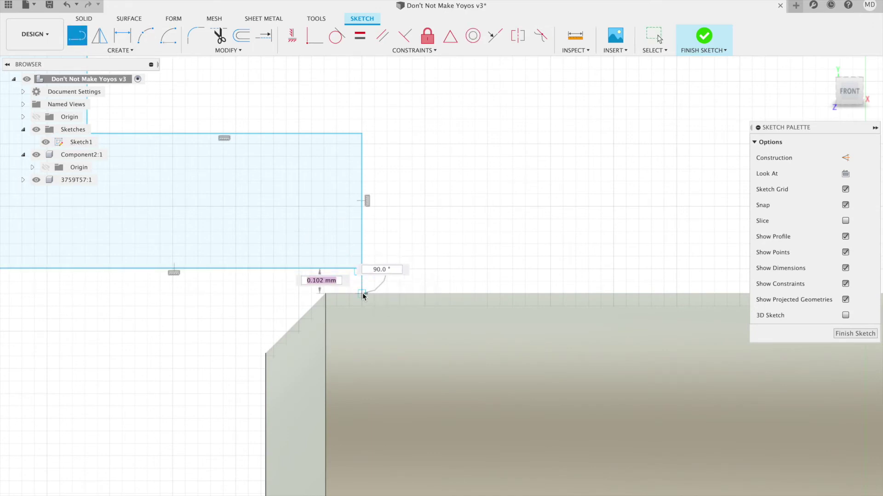
key(Escape)
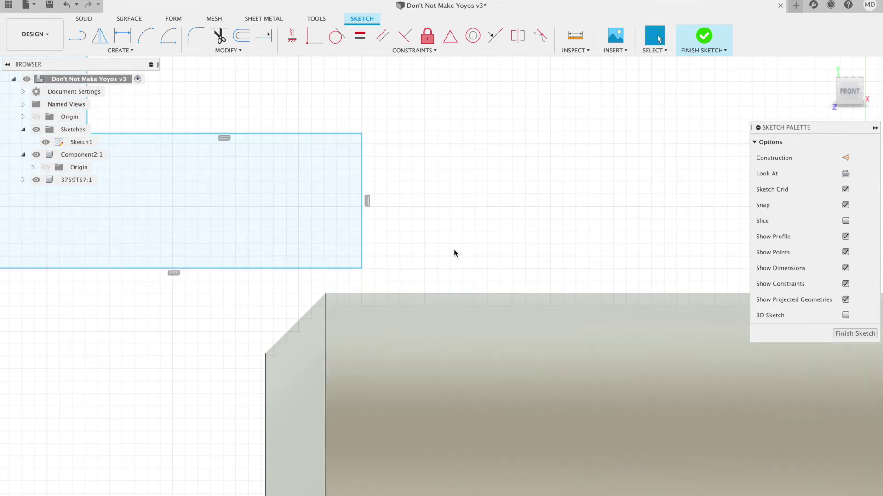
Move the lower notch's inner vertical edge closer to the bearing, and raise the notch's lower horizontal edge slightly, comparing it with the bearing's inner race
middle_drag(411, 225, 544, 274)
scroll(544, 273, up, 3)
scroll(555, 254, down, 6)
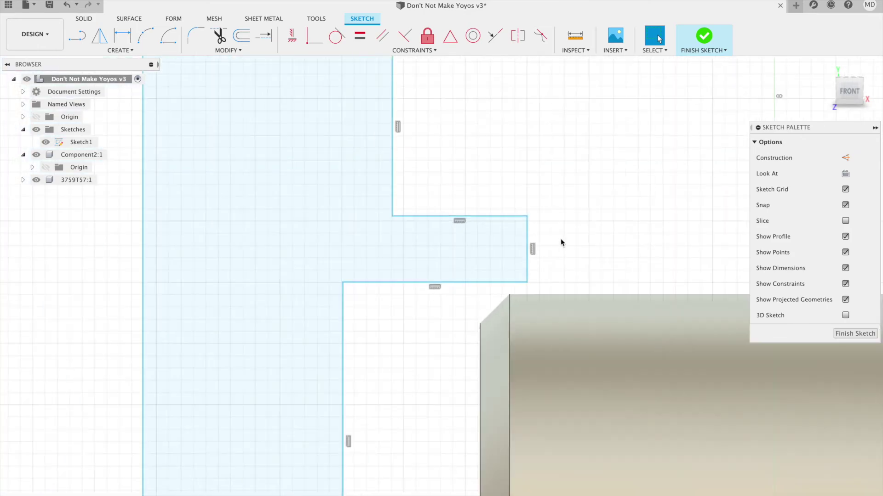
mouse_move(579, 153)
middle_down()
mouse_move(367, 224)
mouse_move(387, 133)
mouse_move(395, 144)
middle_up()
scroll(369, 225, down, 5)
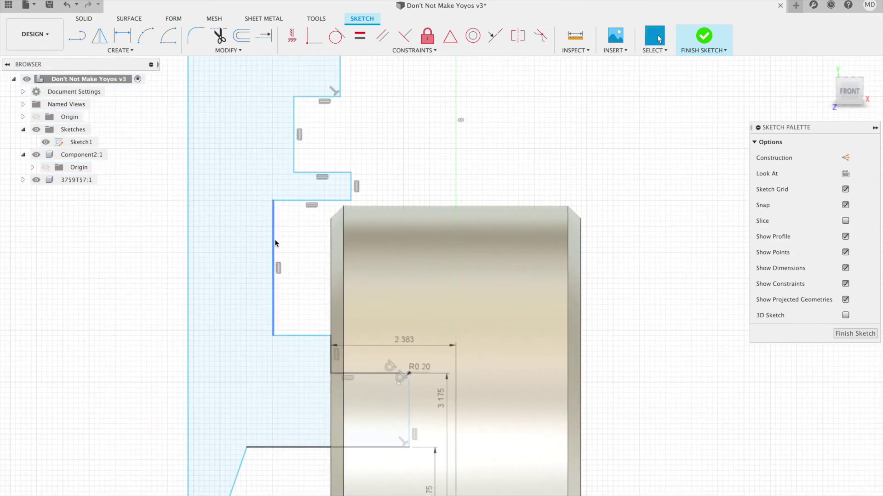
mouse_move(275, 243)
mouse_down()
mouse_move(299, 242)
mouse_move(158, 240)
mouse_move(425, 254)
mouse_move(291, 251)
mouse_up()
shift+middle_drag(318, 267, 329, 261)
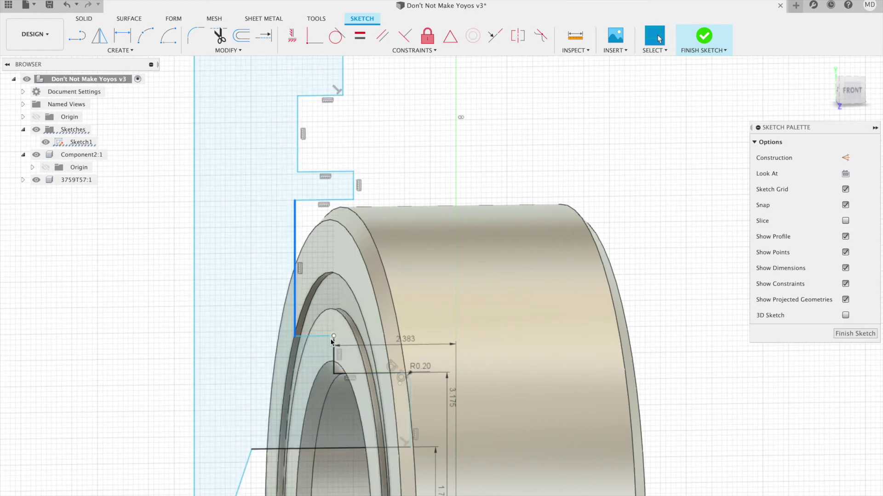
drag(303, 340, 296, 327)
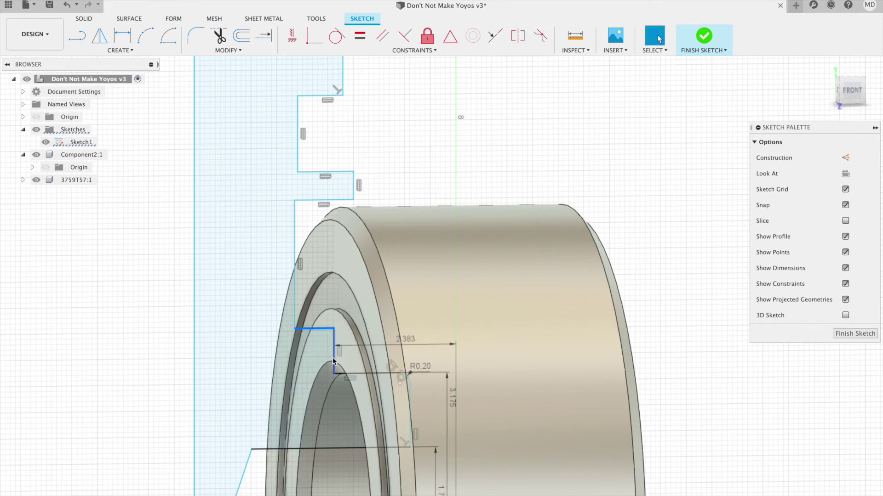
Lower the lower notch's bottom horizontal edge slightly and shift its inner vertical edge a little closer to the bearing
drag(310, 328, 310, 323)
double_click(319, 330)
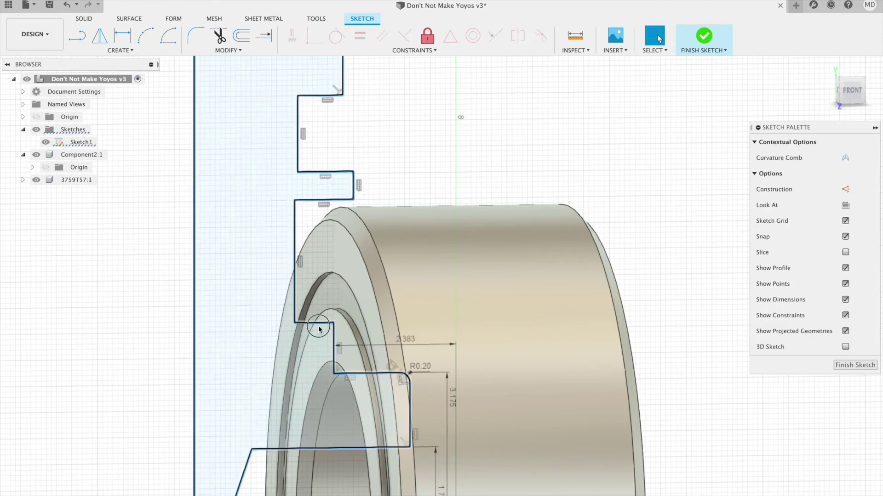
click(405, 245)
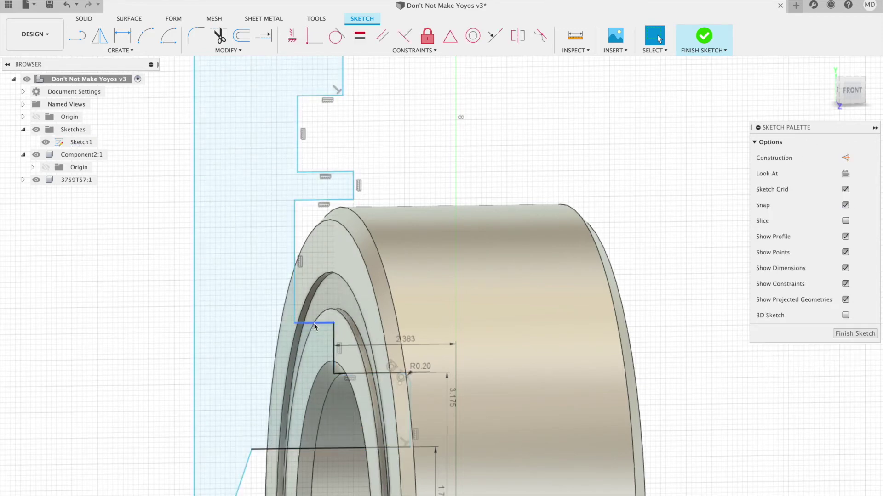
drag(314, 324, 314, 330)
mouse_move(465, 159)
shift+middle_down()
mouse_move(449, 158)
mouse_move(457, 167)
shift+middle_up()
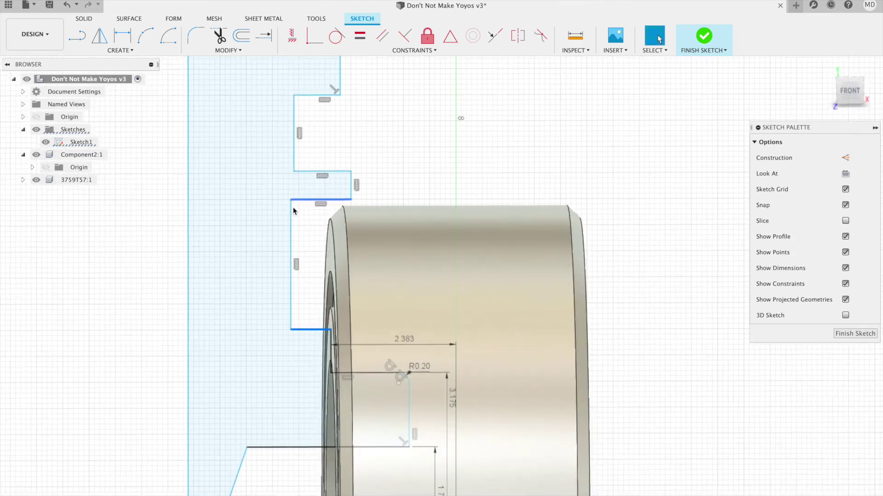
click(291, 213)
drag(291, 215, 294, 216)
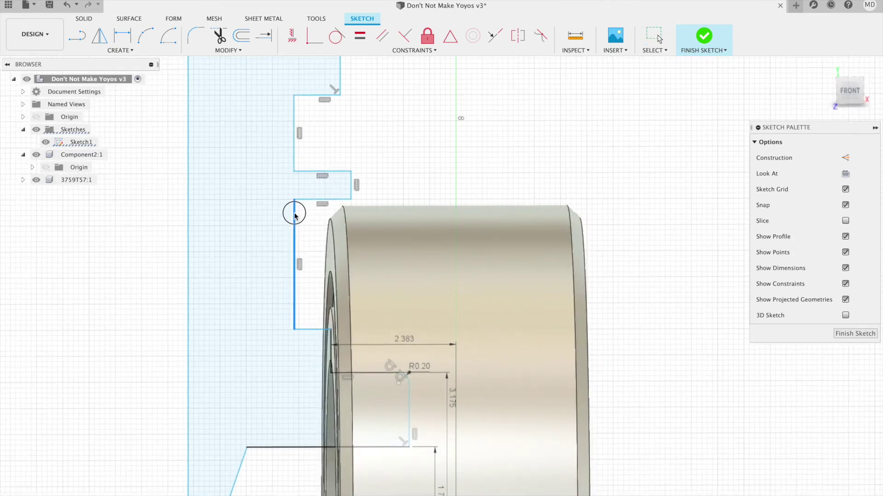
Hide the bearing component 3759T57 so the notch and ledge profile is unobstructed
scroll(350, 125, up, 3)
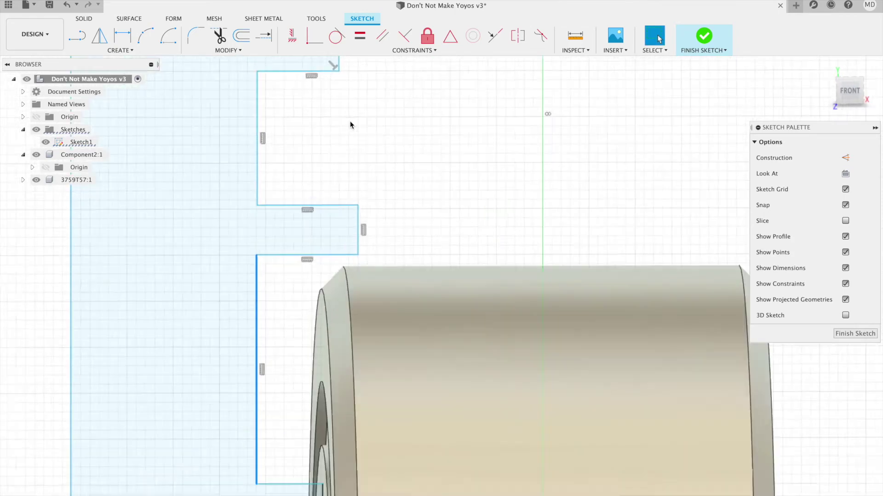
scroll(350, 125, up, 2)
mouse_move(361, 110)
middle_down()
mouse_move(372, 193)
mouse_move(391, 228)
middle_up()
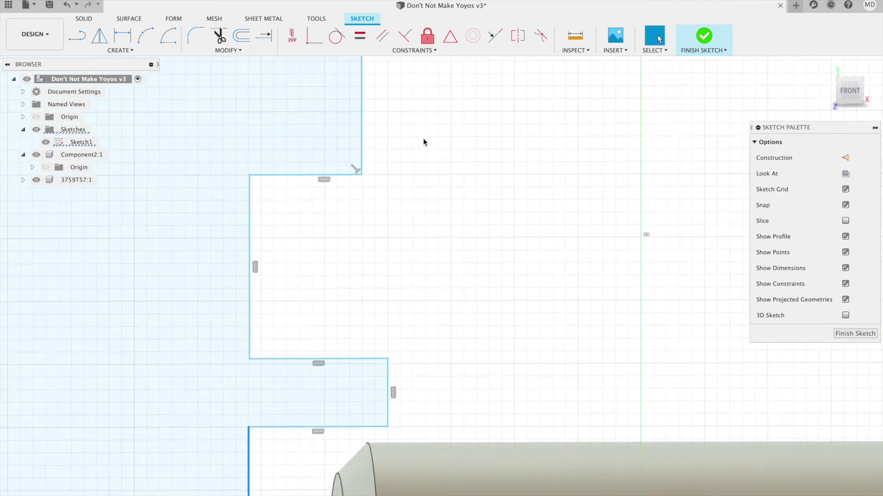
mouse_move(423, 141)
middle_down()
mouse_move(394, 294)
mouse_move(368, 158)
mouse_move(339, 219)
mouse_move(353, 127)
middle_up()
click(36, 180)
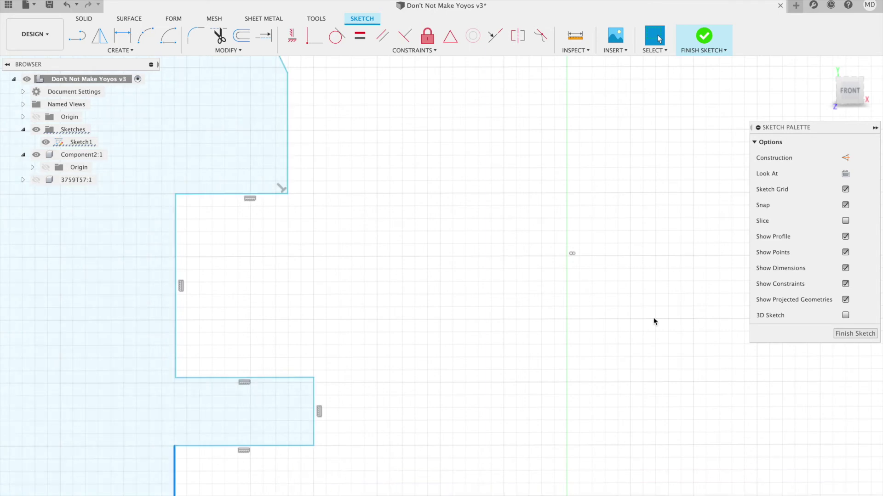
Dimension the short vertical wall above the upper notch at 2.20 mm from the vertical centre axis
scroll(400, 317, up, 3)
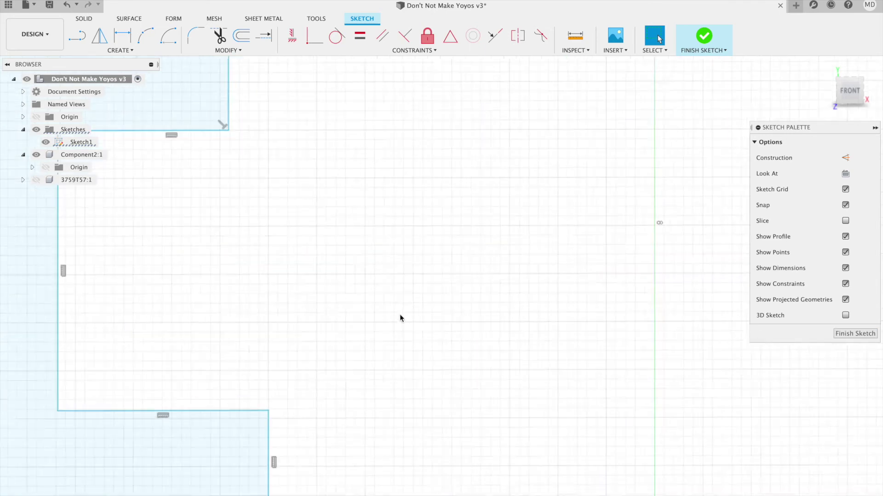
scroll(405, 310, down, 5)
middle_drag(363, 178, 372, 111)
scroll(415, 188, down, 3)
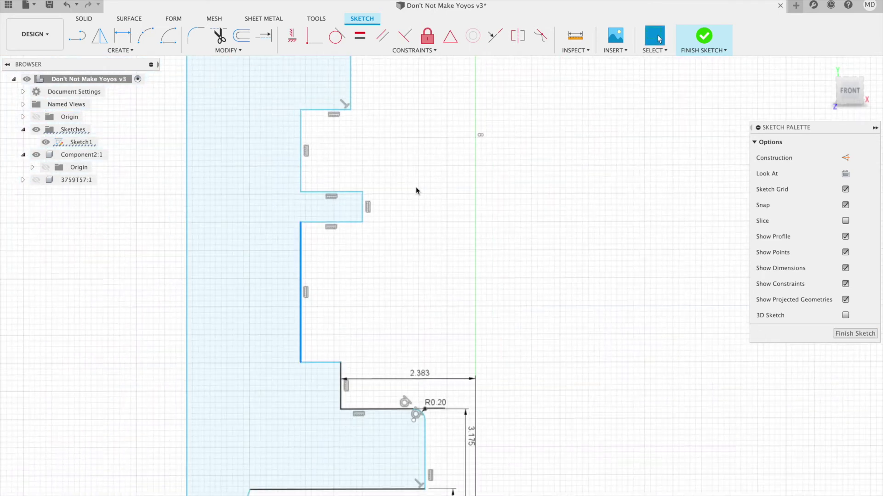
middle_drag(404, 186, 328, 226)
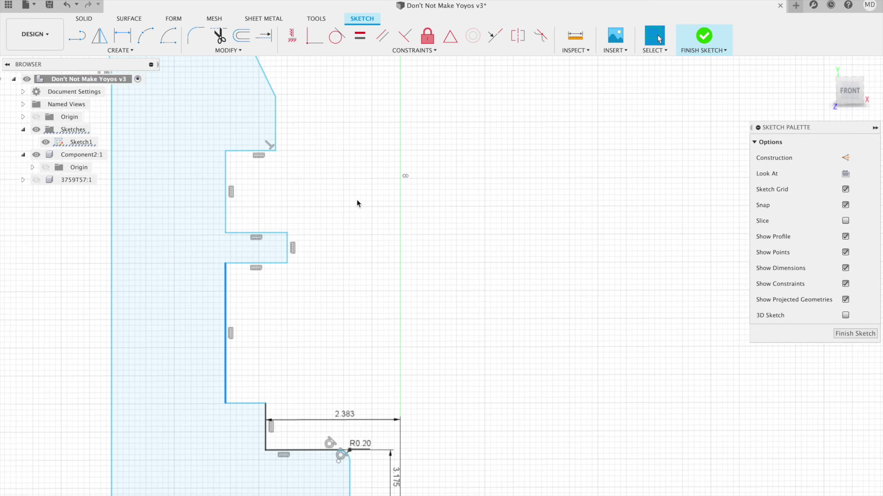
scroll(343, 189, down, 2)
middle_drag(351, 211, 303, 192)
key(d)
click(247, 121)
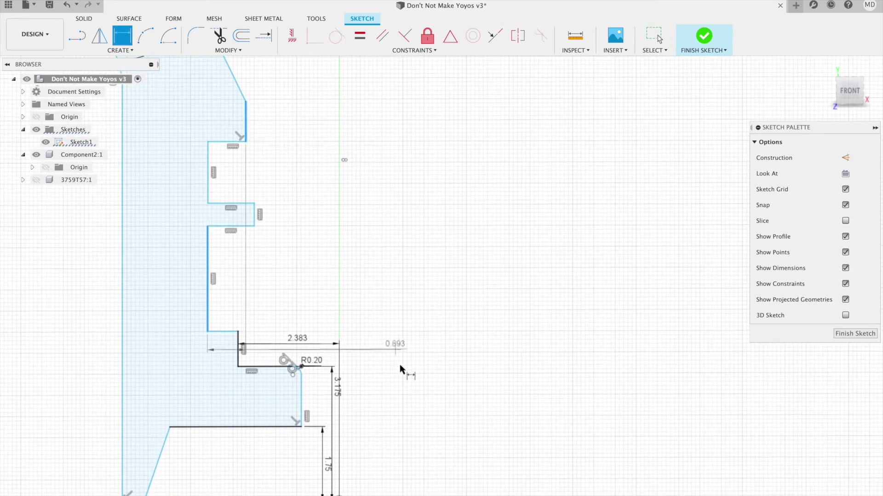
click(338, 476)
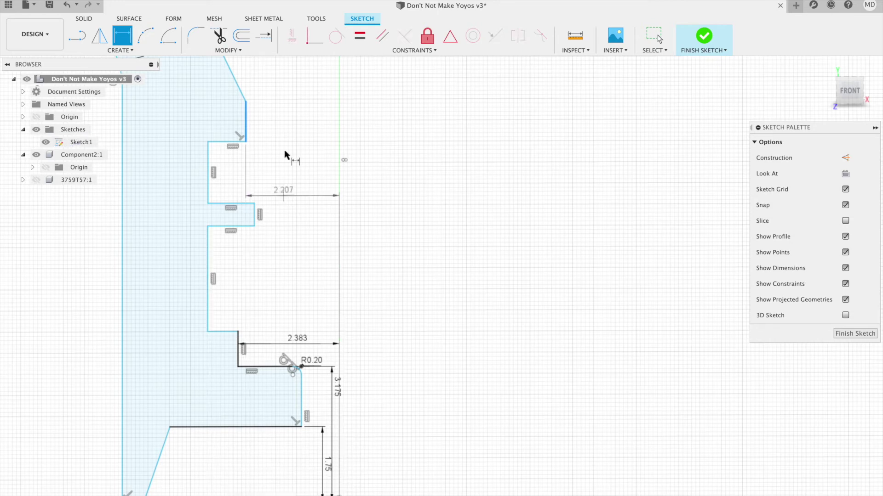
click(292, 124)
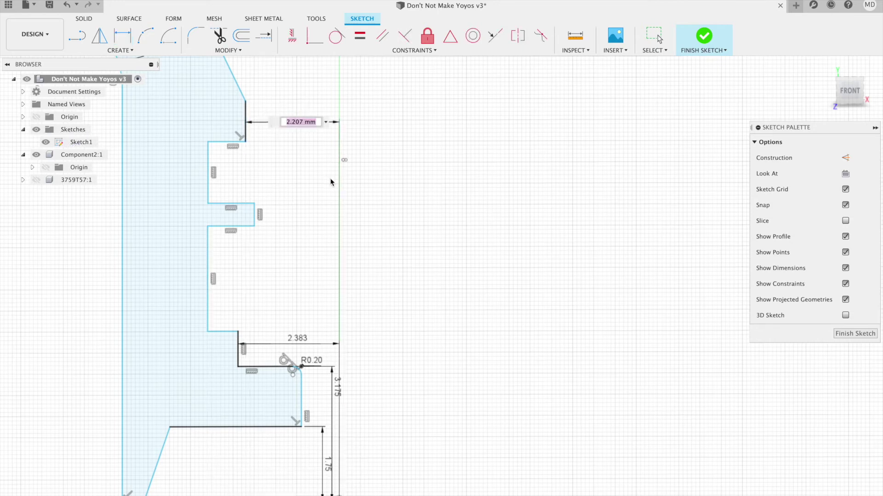
click(301, 122)
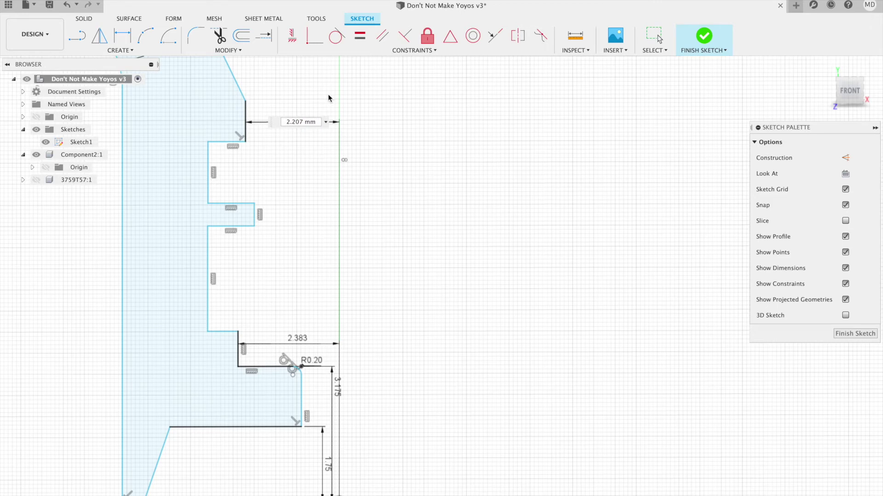
key(BackSpace)
key(Return)
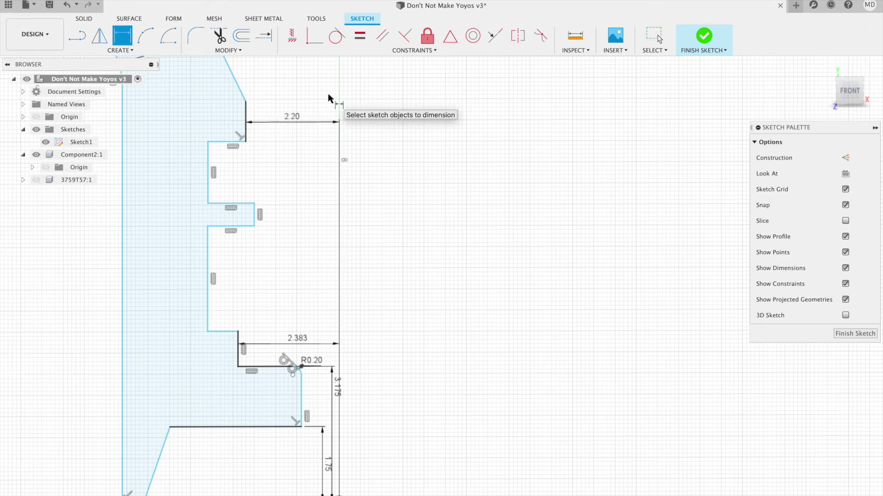
click(653, 39)
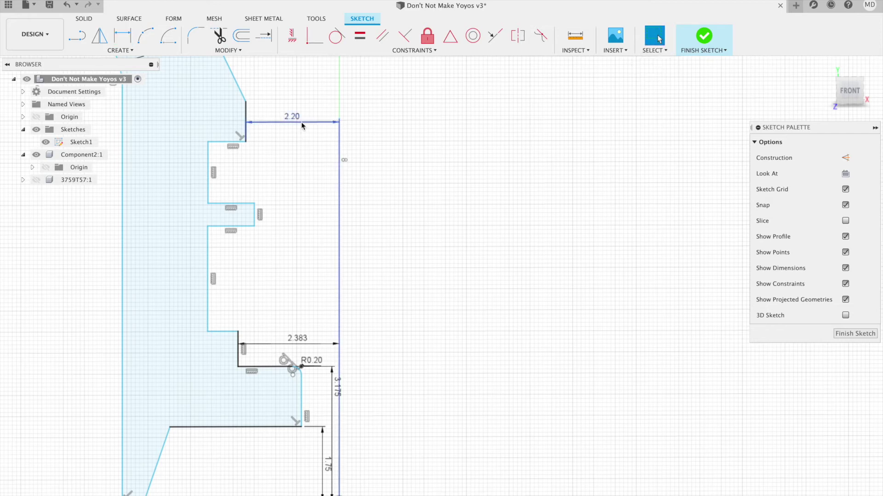
Dimension the horizontal edge at the top of the upper notch, setting the notch depth to 1.15 mm
scroll(282, 120, up, 5)
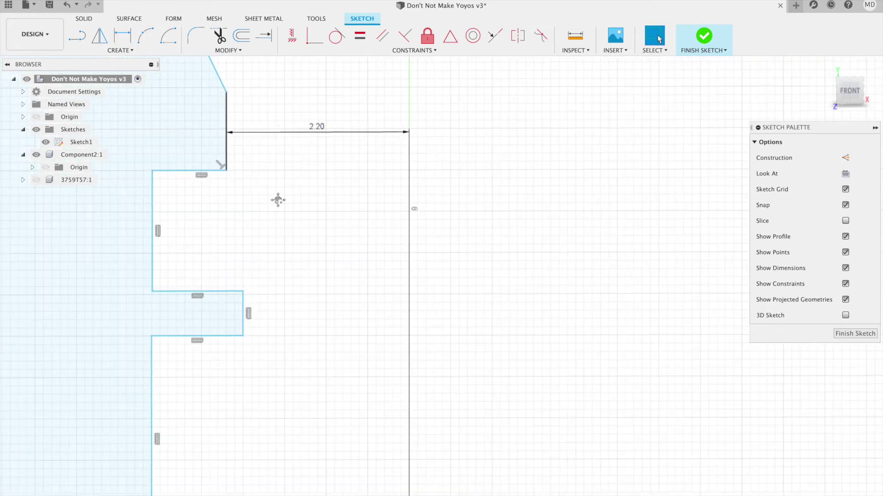
middle_drag(278, 200, 327, 221)
click(254, 196)
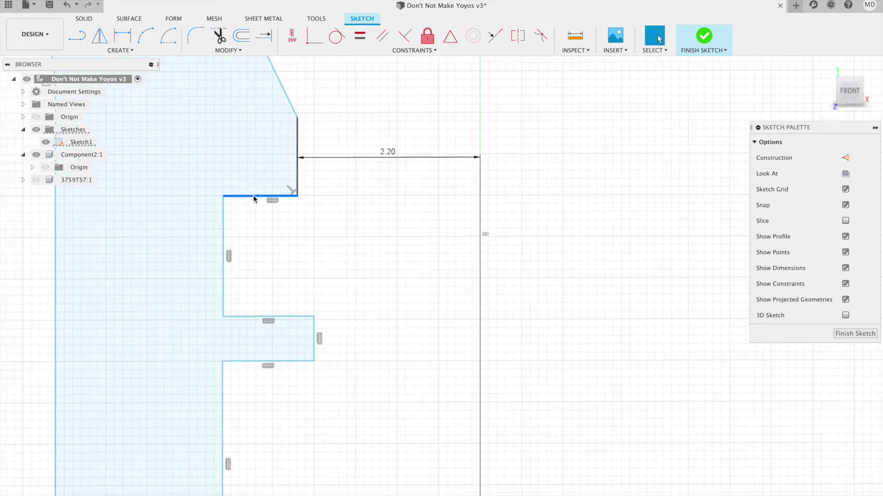
mouse_move(386, 268)
middle_down()
mouse_move(388, 199)
mouse_move(401, 217)
middle_up()
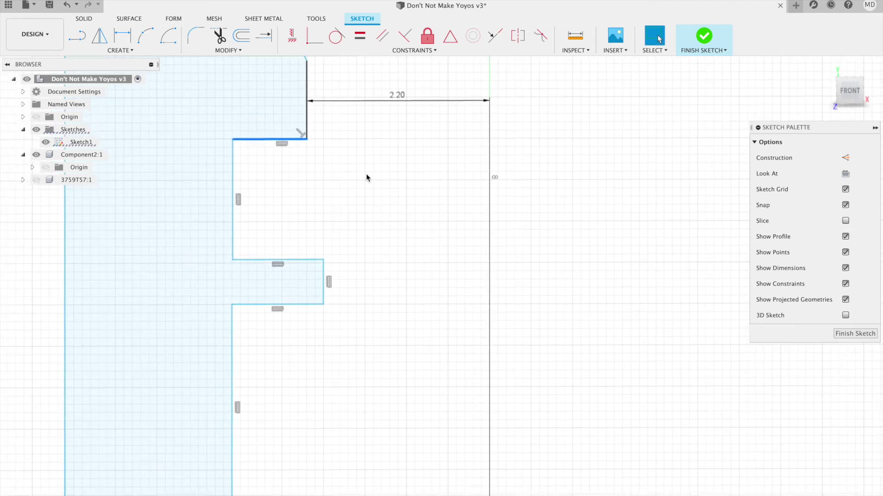
middle_drag(366, 177, 386, 216)
key(d)
click(317, 176)
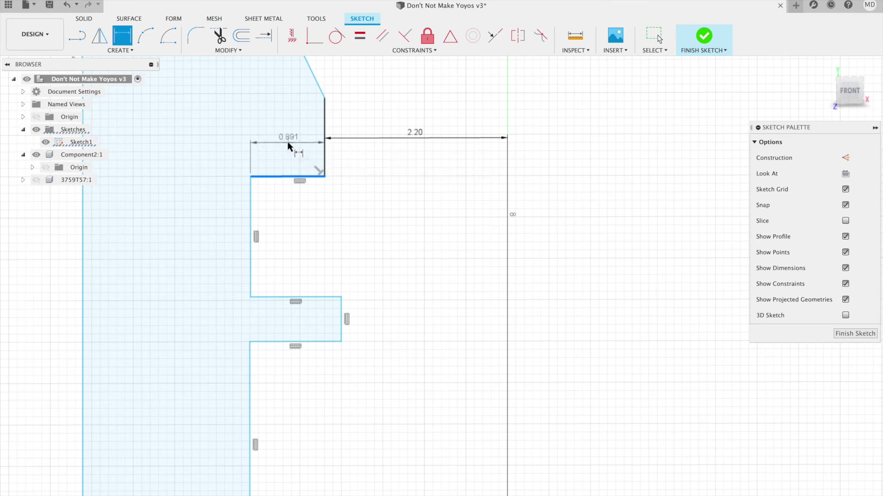
click(286, 150)
text(1.)
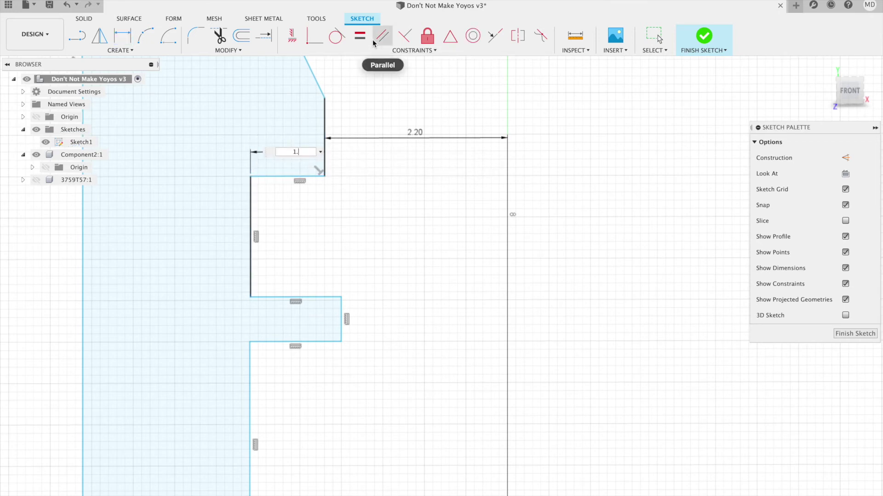
text(15)
key(Return)
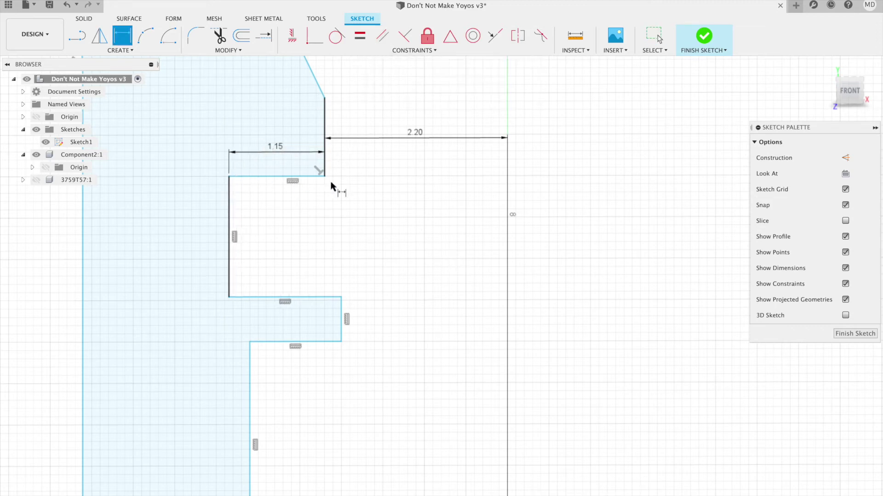
Dimension the height of the ledge's upper edge above the sketch origin as 7.1 mm
middle_drag(418, 330, 396, 242)
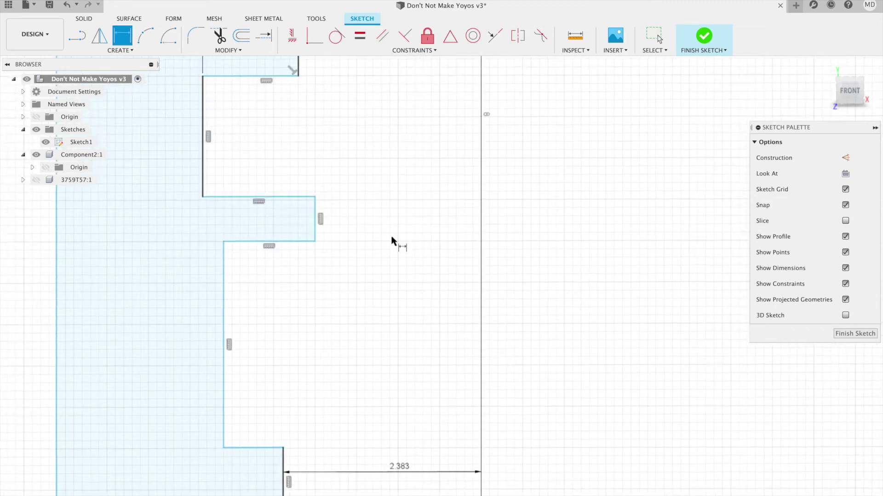
scroll(393, 243, down, 1)
click(310, 204)
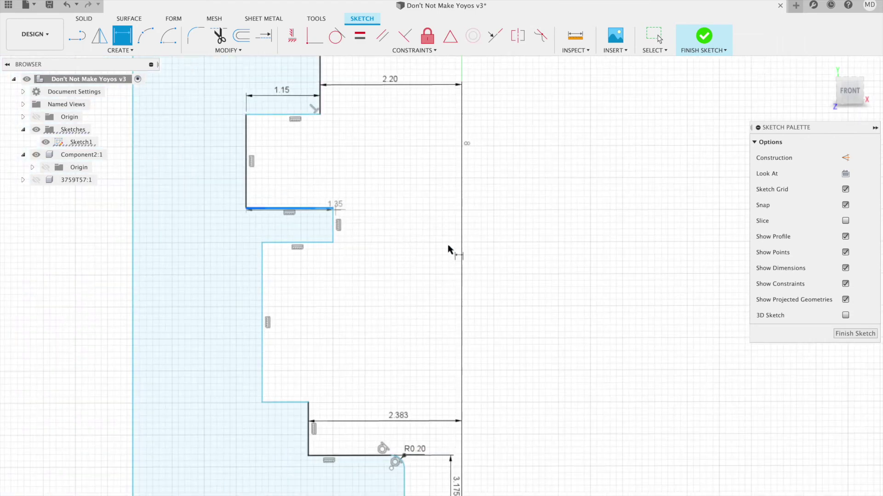
middle_drag(527, 255, 486, 114)
scroll(506, 221, down, 2)
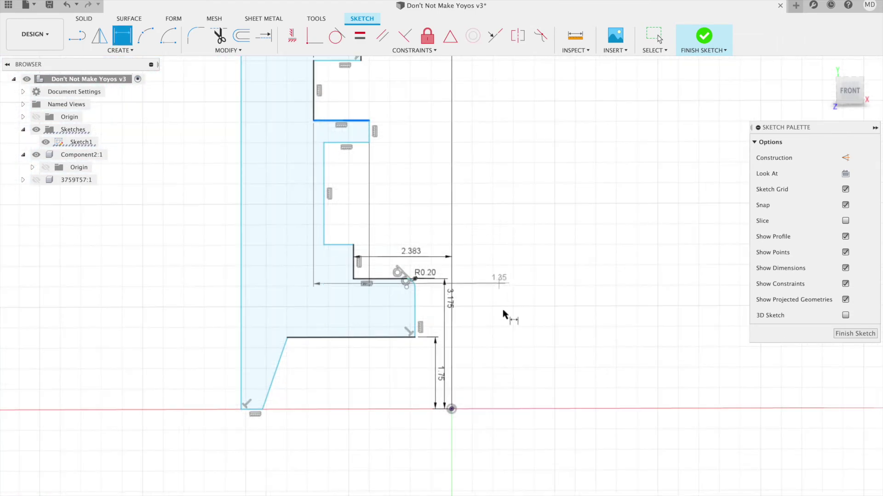
click(452, 408)
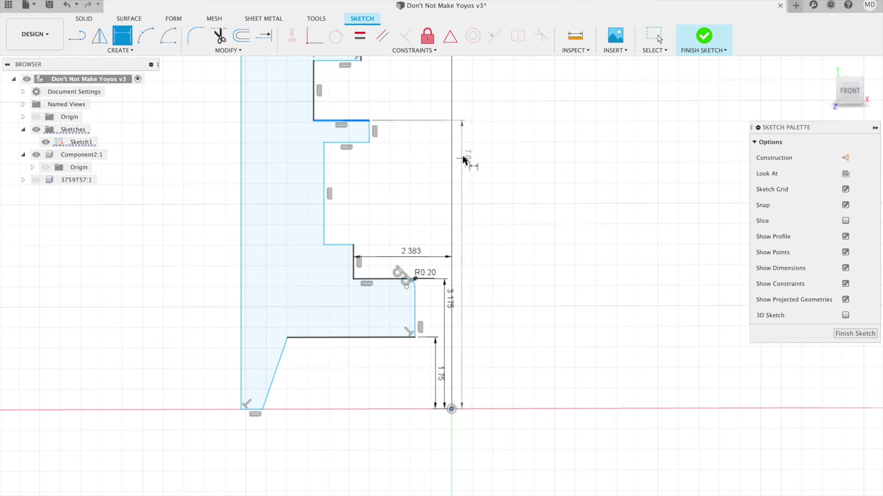
click(471, 164)
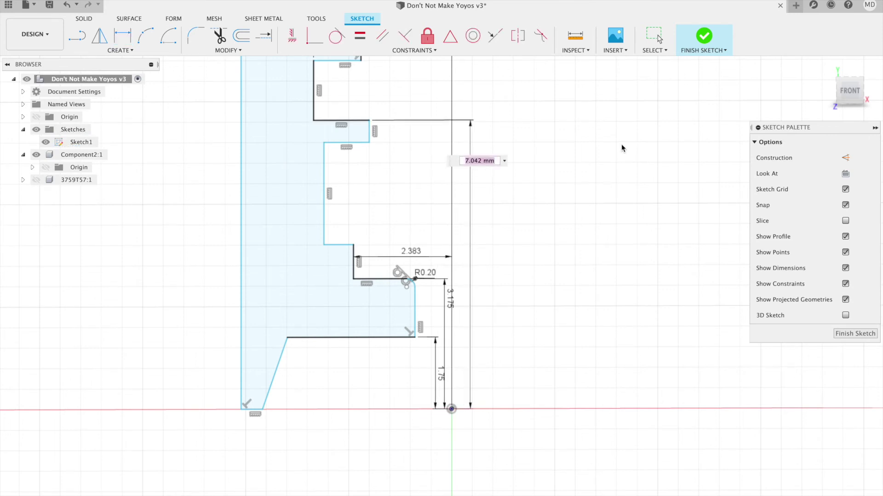
text(7)
text(.1)
key(Return)
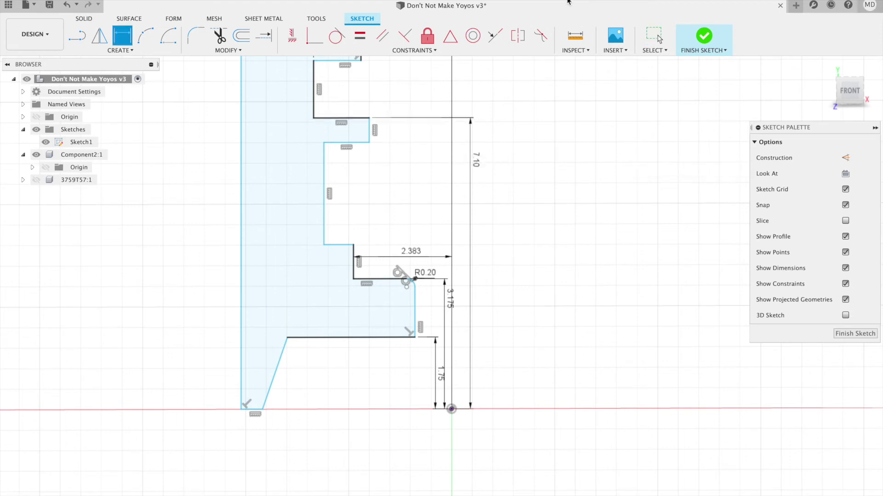
Dimension the ledge's vertical end face to project 0.1 mm past the wall above the upper notch, toward the centre axis
scroll(357, 93, up, 3)
middle_drag(369, 83, 352, 219)
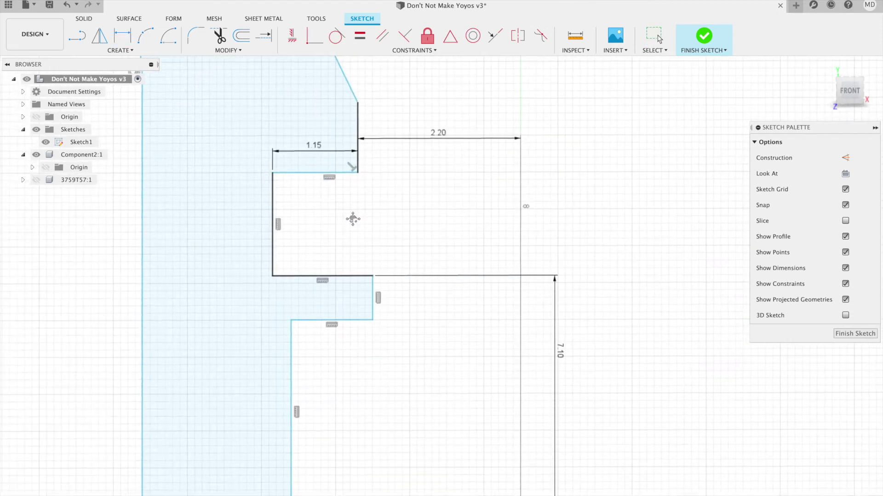
click(654, 36)
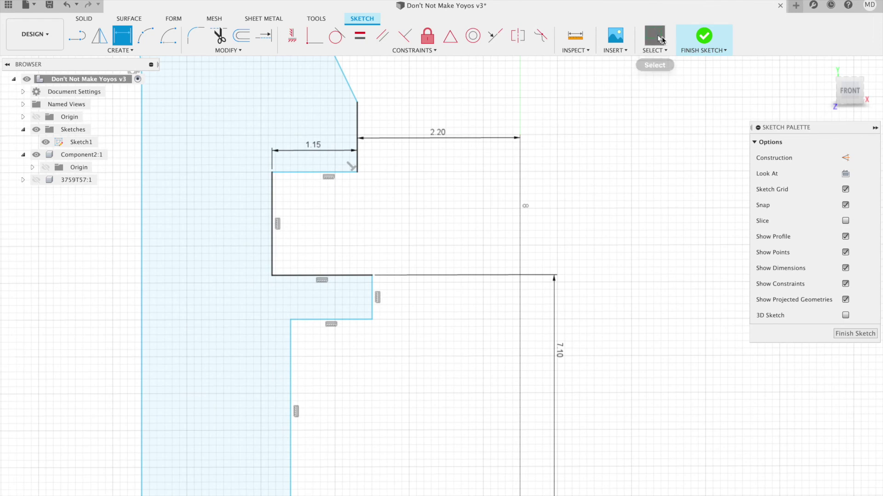
mouse_move(372, 302)
mouse_down()
mouse_move(359, 303)
mouse_move(366, 304)
mouse_up()
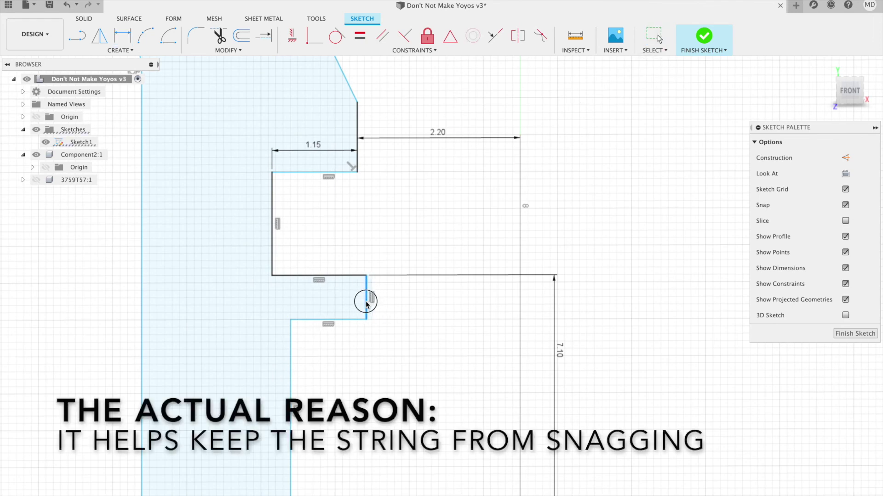
key(d)
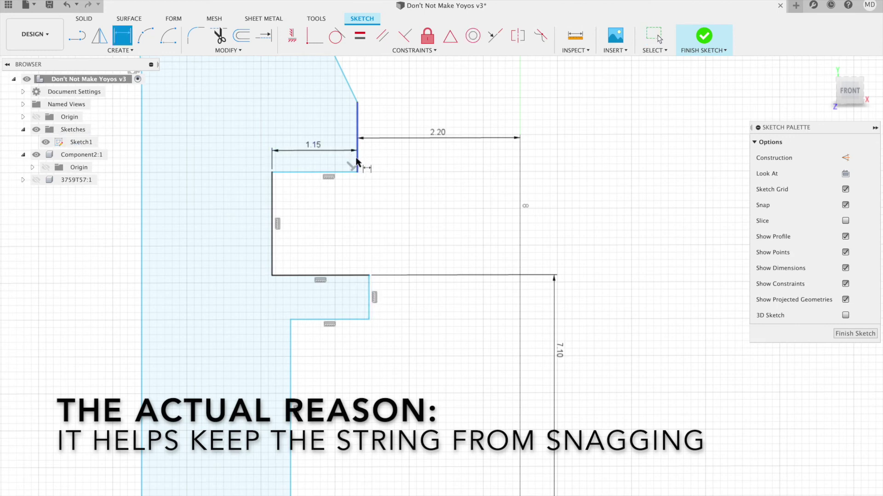
click(357, 162)
click(369, 293)
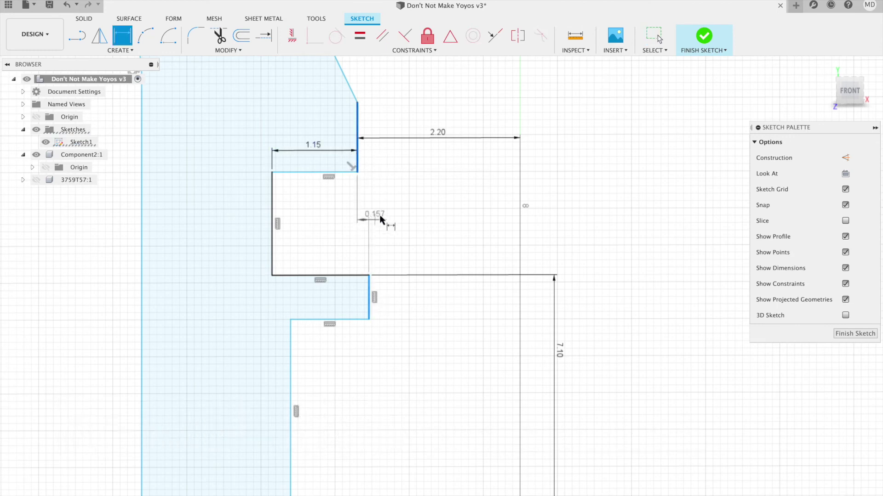
click(399, 217)
text(.1)
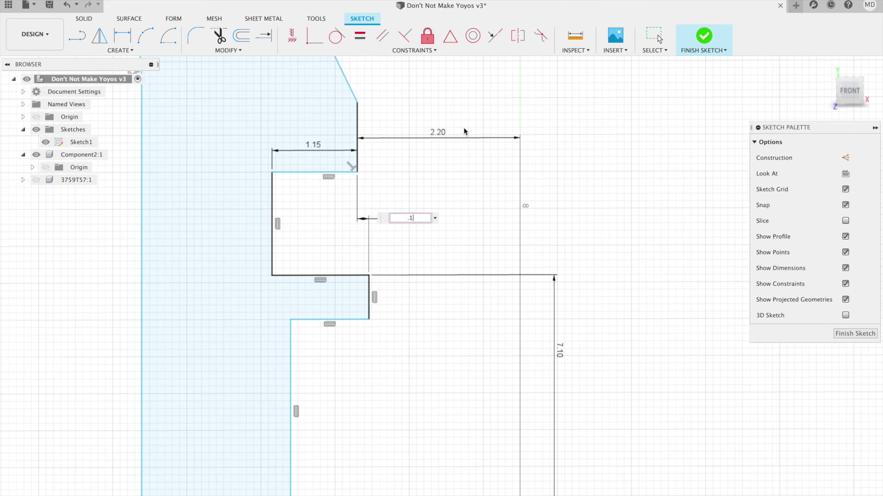
key(Return)
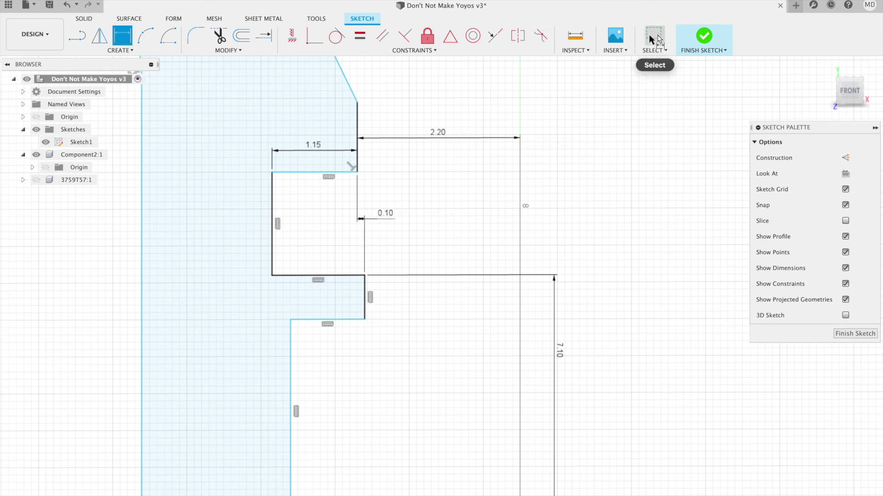
click(658, 39)
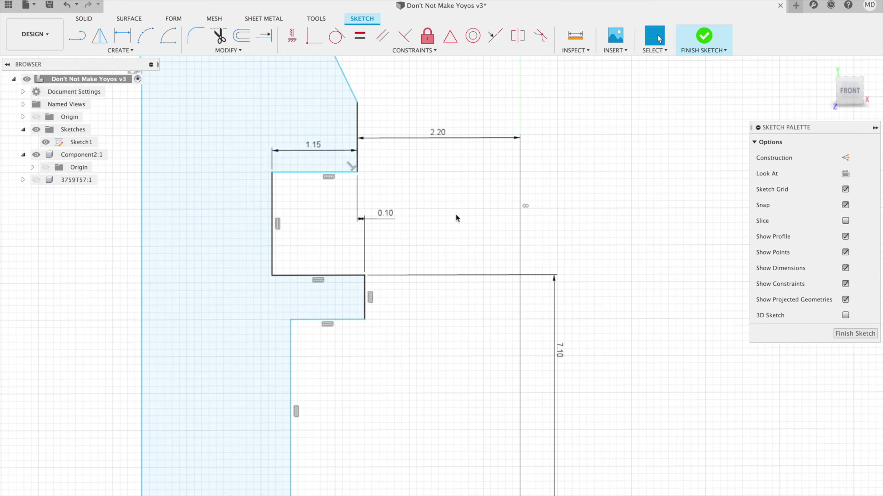
Dimension the height of the upper notch's top edge above the sketch origin as 9.50 mm
middle_drag(411, 213, 333, 196)
key(l)
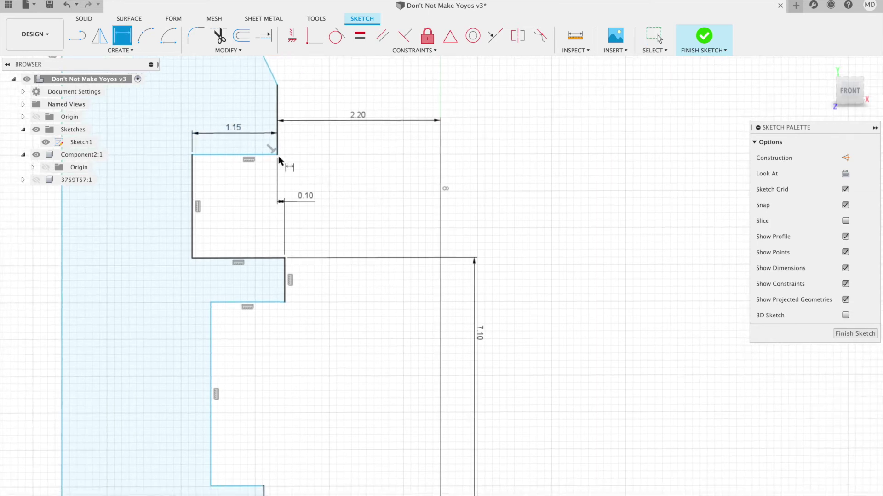
click(253, 157)
scroll(409, 309, up, 5)
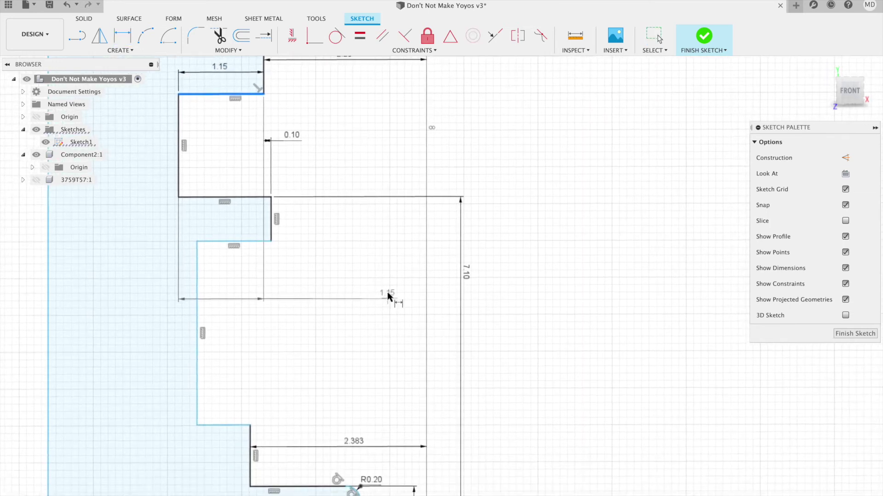
scroll(387, 310, down, 6)
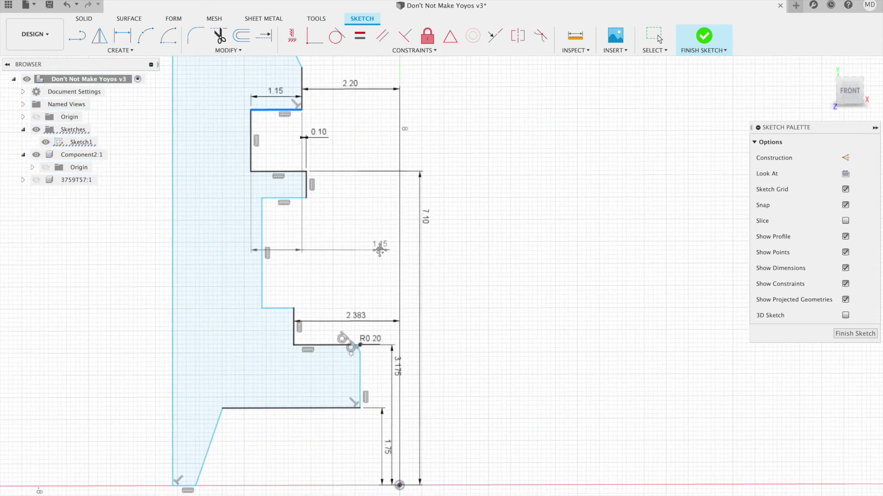
click(399, 484)
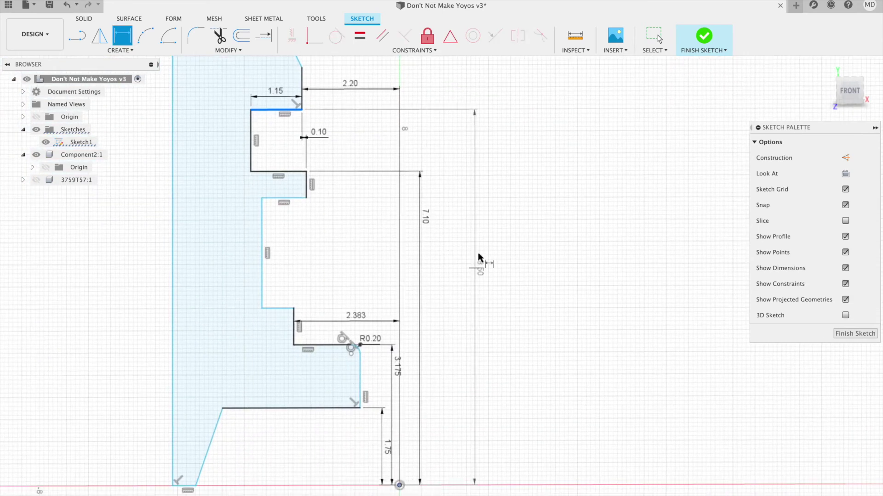
click(449, 209)
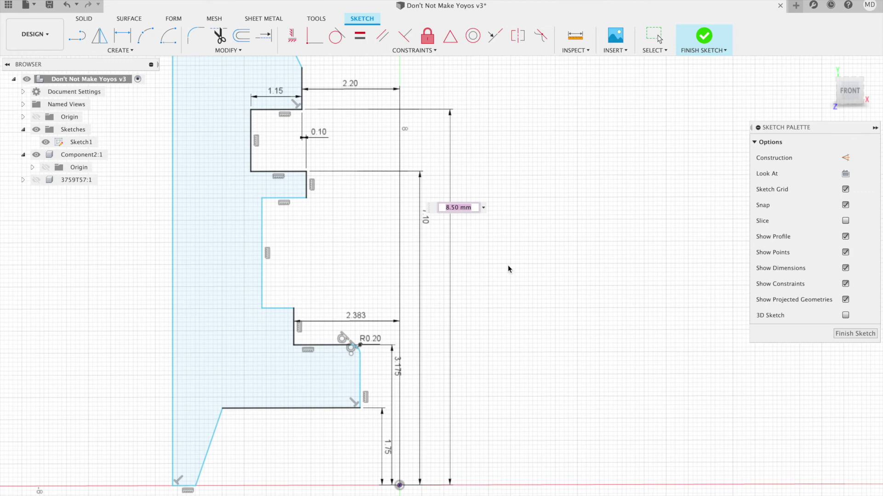
click(455, 207)
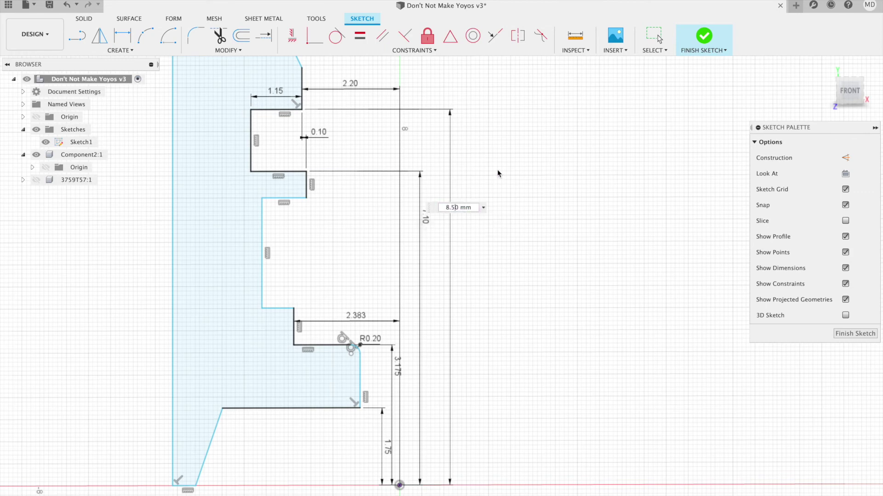
key(Left)
key(Left)
key(BackSpace)
text(9)
key(Return)
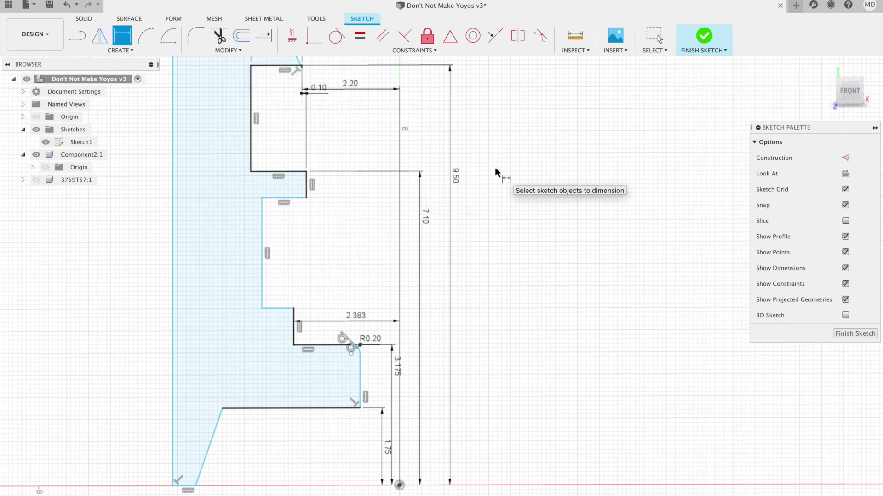
Move the slanted outer line upward to lengthen the short vertical wall above the upper notch
middle_drag(362, 126, 437, 322)
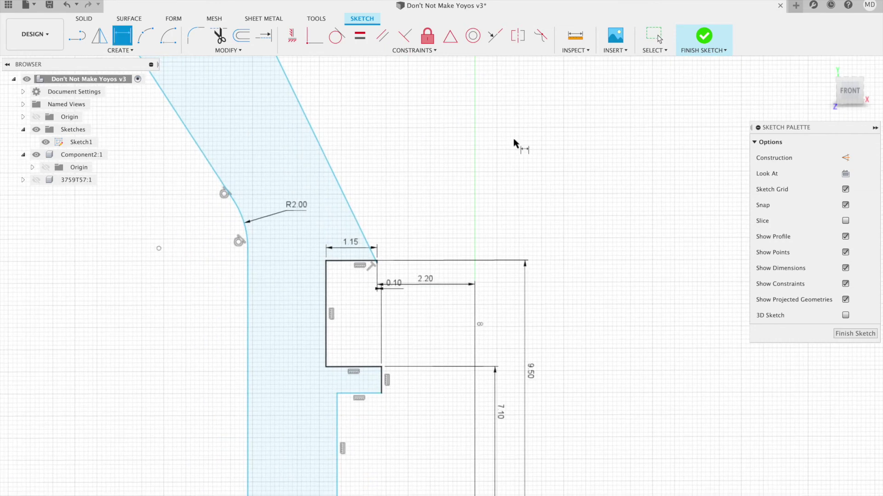
click(656, 40)
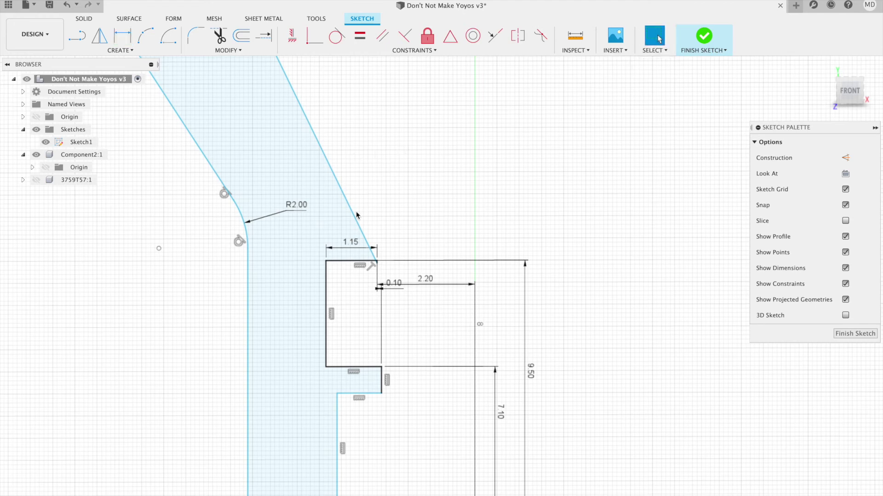
drag(355, 213, 354, 192)
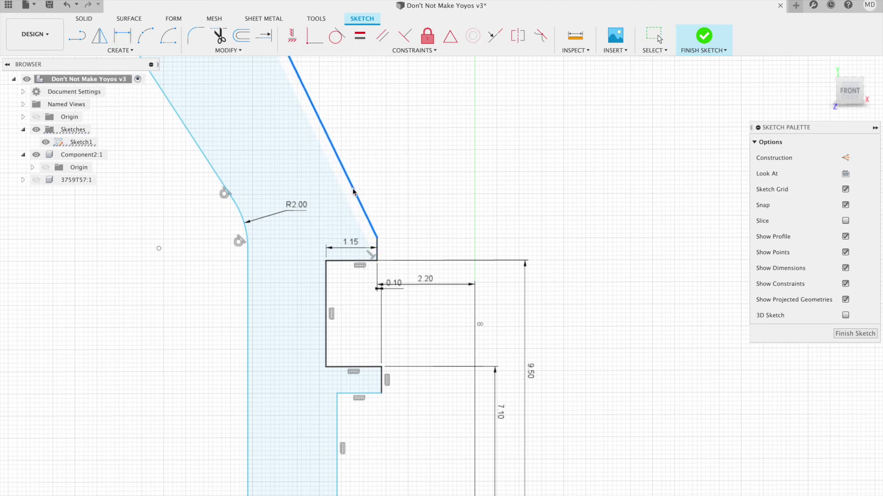
click(424, 243)
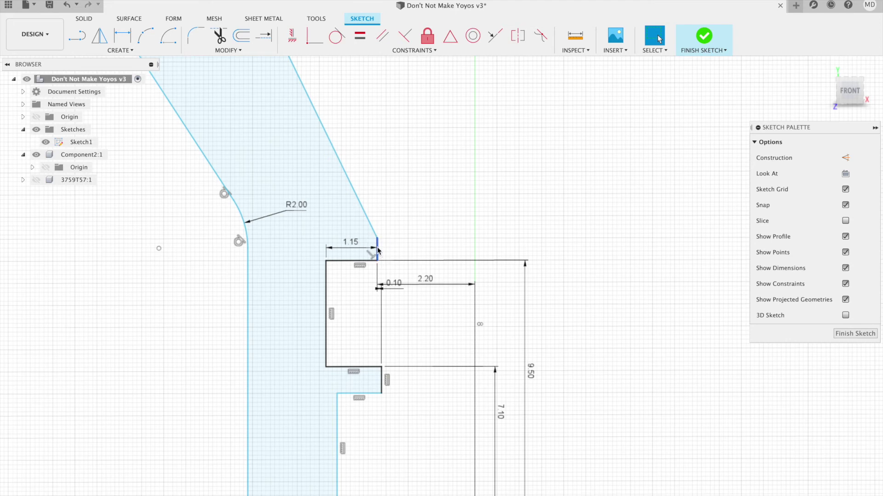
drag(364, 208, 364, 194)
click(420, 233)
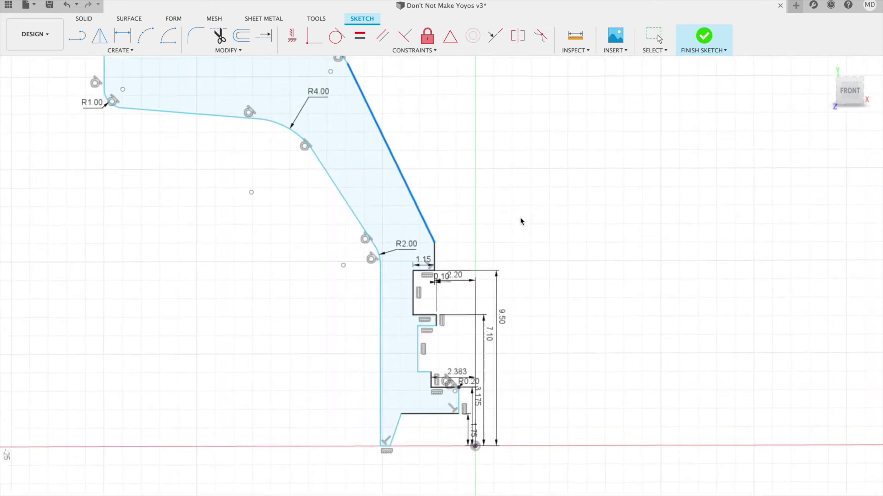
Fillet the corner between the slanted outer line and the vertical wall above the upper notch with a 2 mm radius
scroll(521, 218, up, 1)
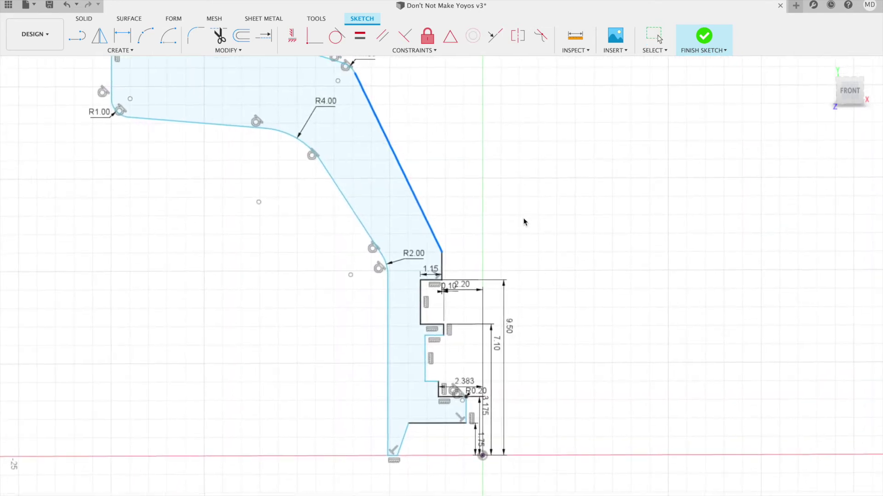
middle_drag(454, 161, 466, 216)
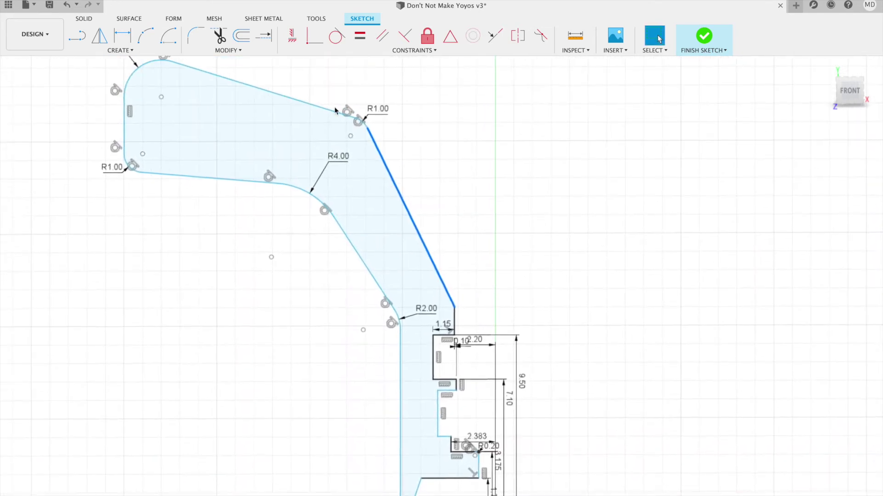
click(197, 37)
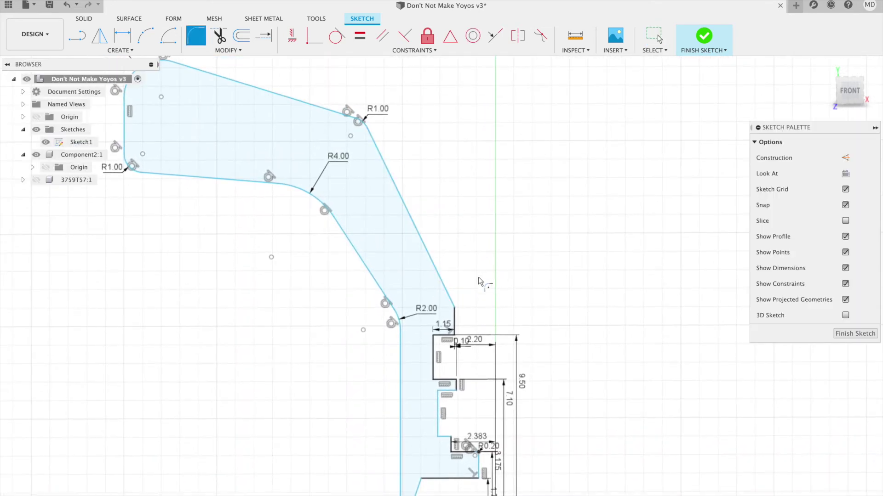
click(454, 307)
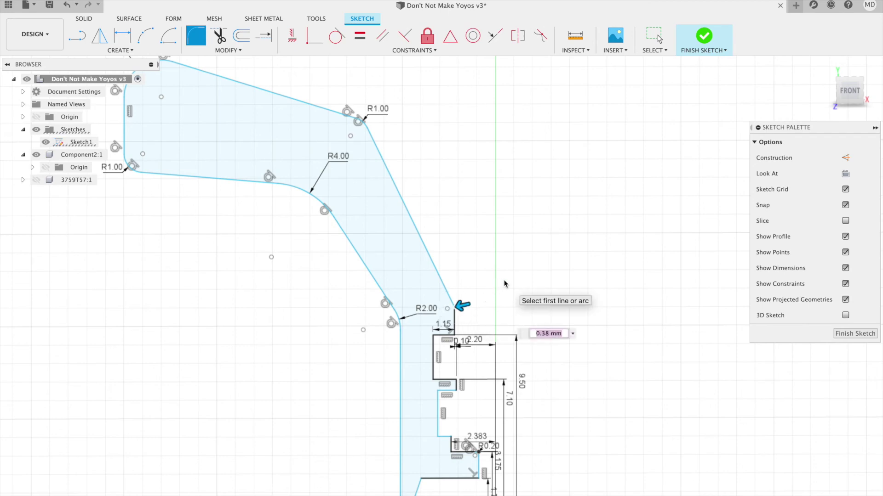
text(1)
scroll(454, 318, down, 3)
scroll(462, 312, up, 8)
key(BackSpace)
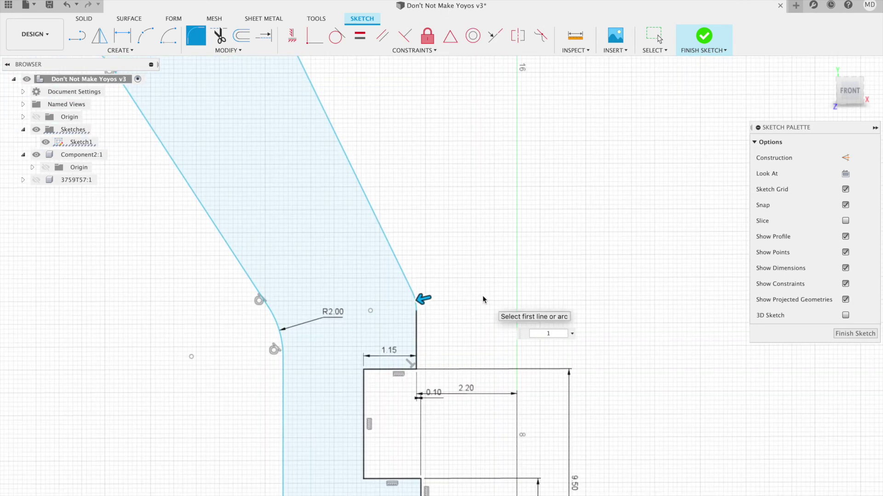
text(2)
key(Return)
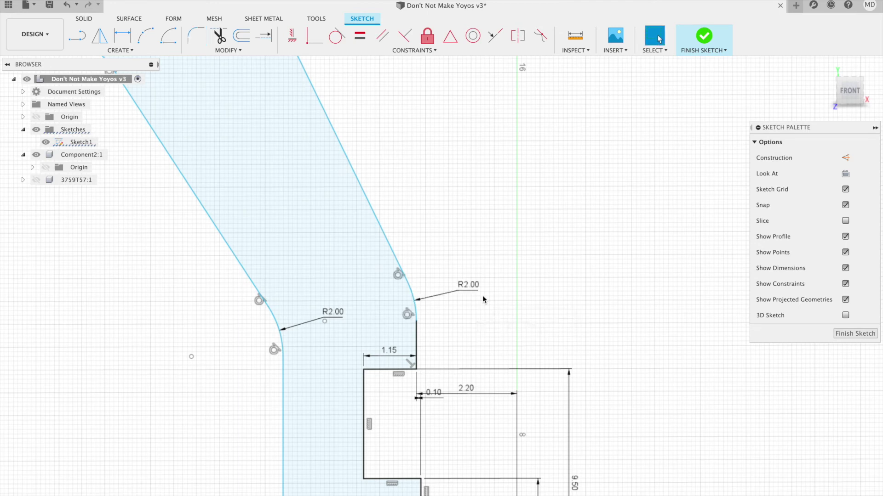
Lower the slanted outer line to shorten the wall above the upper notch, and finish the sketch
drag(386, 247, 388, 287)
middle_drag(385, 420, 405, 164)
scroll(483, 269, down, 1)
scroll(488, 275, up, 3)
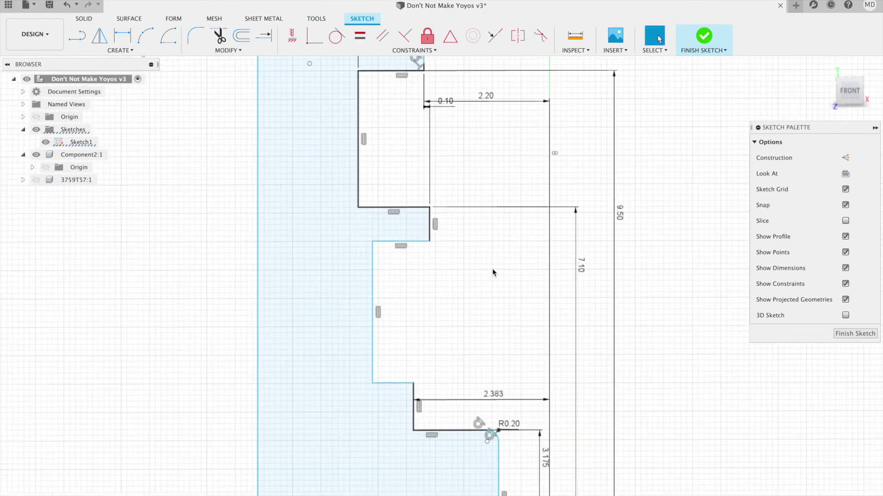
scroll(492, 272, down, 3)
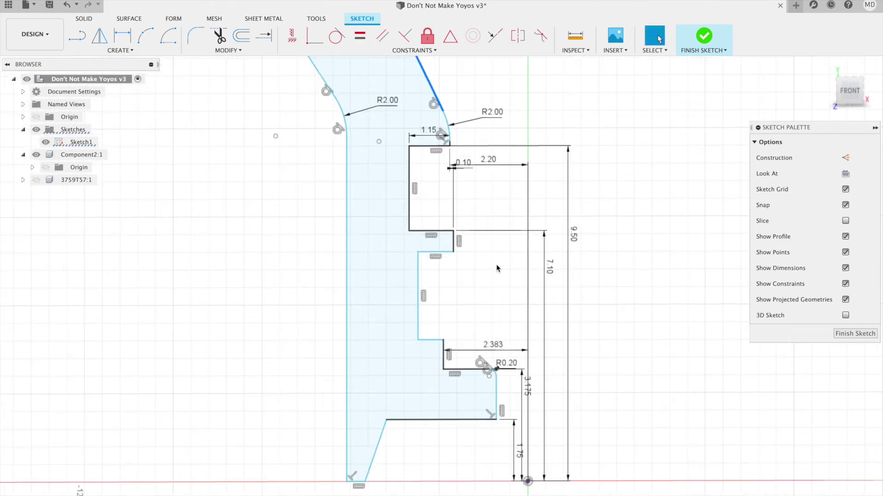
click(853, 334)
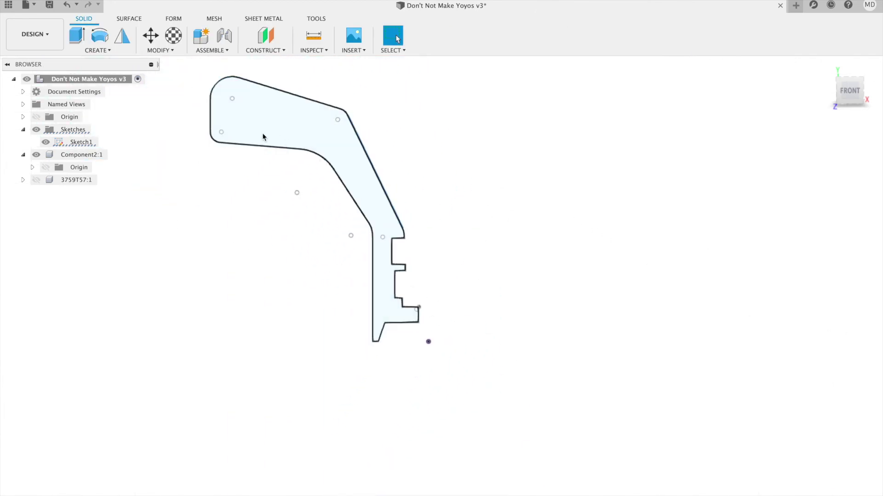
Revolve the yoyo profile 360° around the horizontal axis through the origin as a new body
click(263, 137)
click(107, 43)
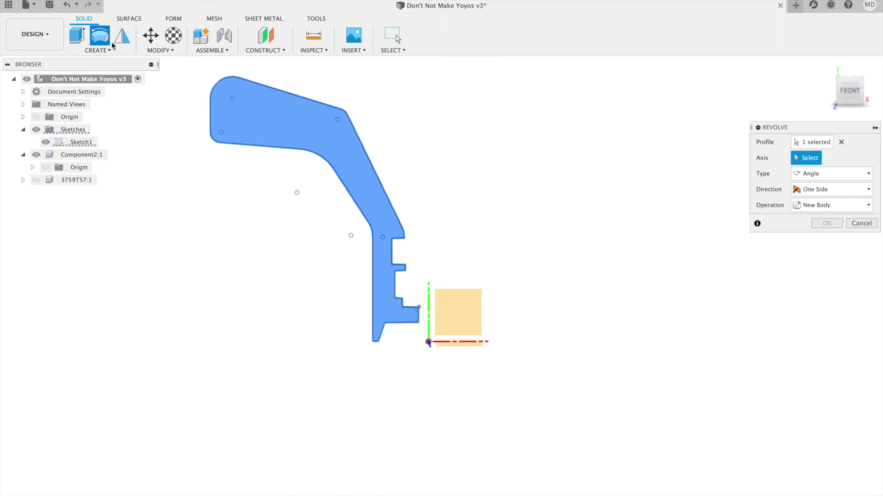
click(460, 342)
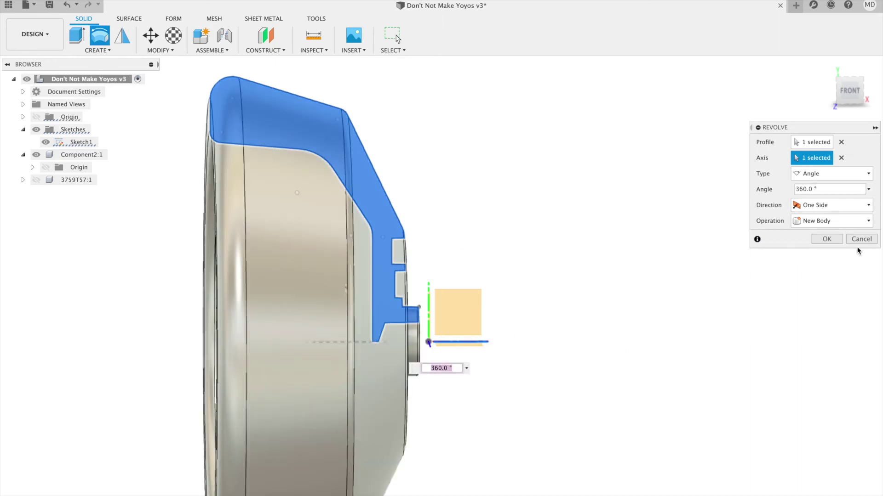
click(824, 239)
Show the 3759T57 bearing component seated in the revolved yoyo half
shift+middle_drag(689, 253, 628, 225)
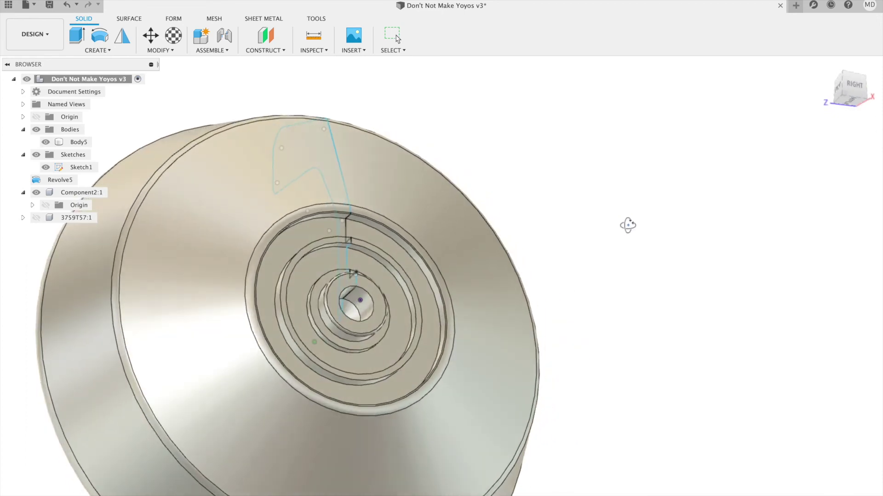
click(37, 217)
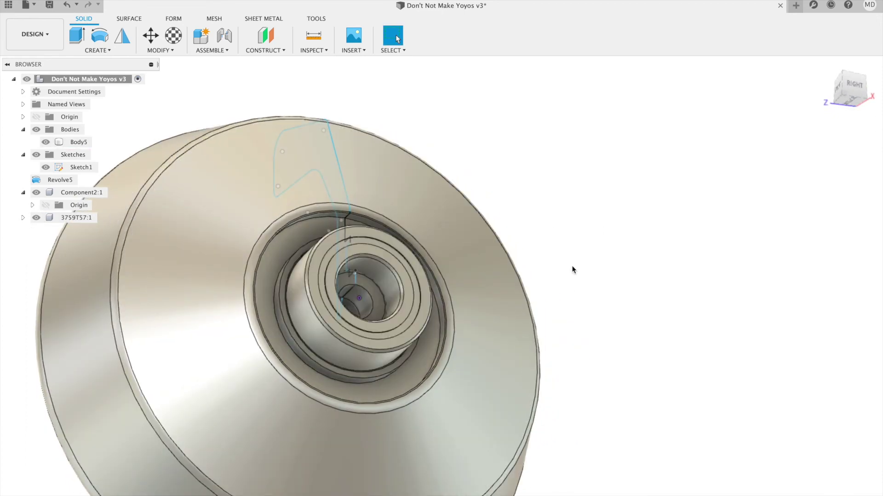
shift+middle_drag(572, 270, 530, 206)
Mirror the revolved yoyo half across the vertical centre plane through the bearing
click(78, 142)
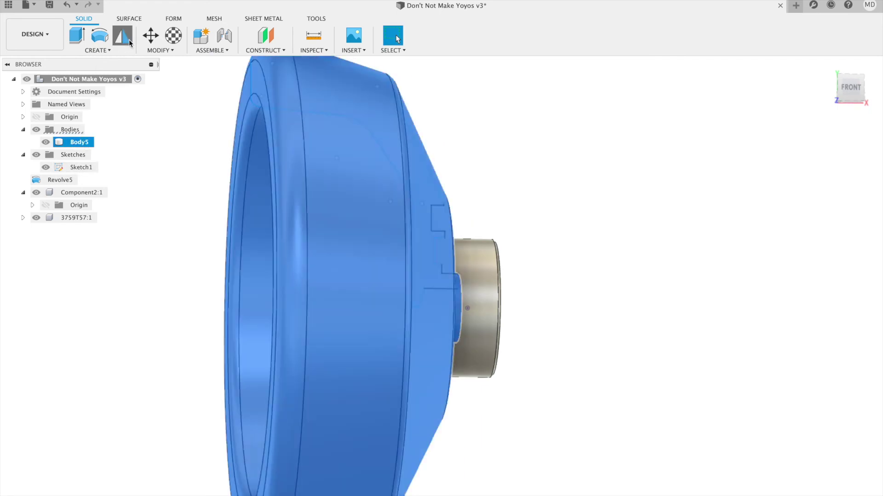
click(122, 35)
click(813, 157)
shift+middle_drag(683, 193, 598, 221)
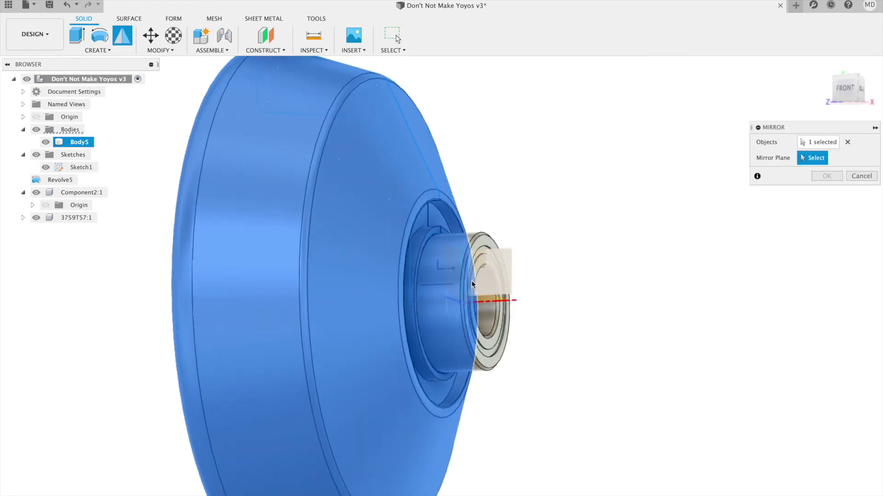
click(454, 276)
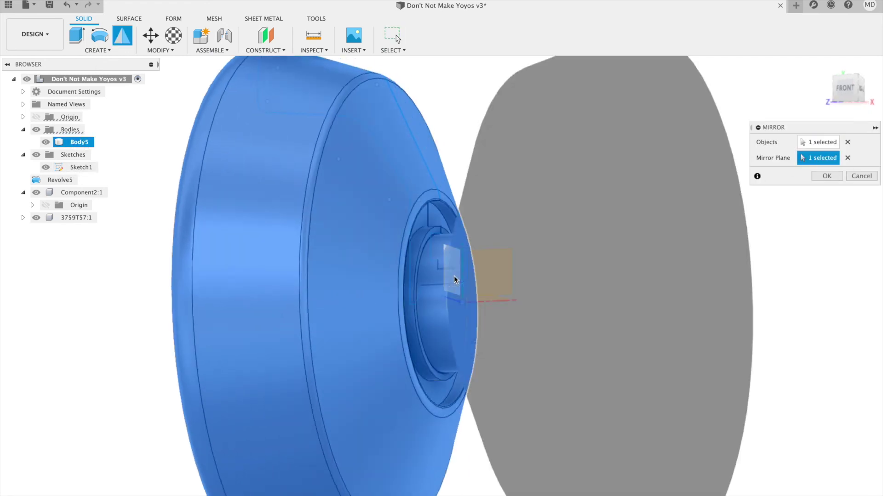
click(826, 176)
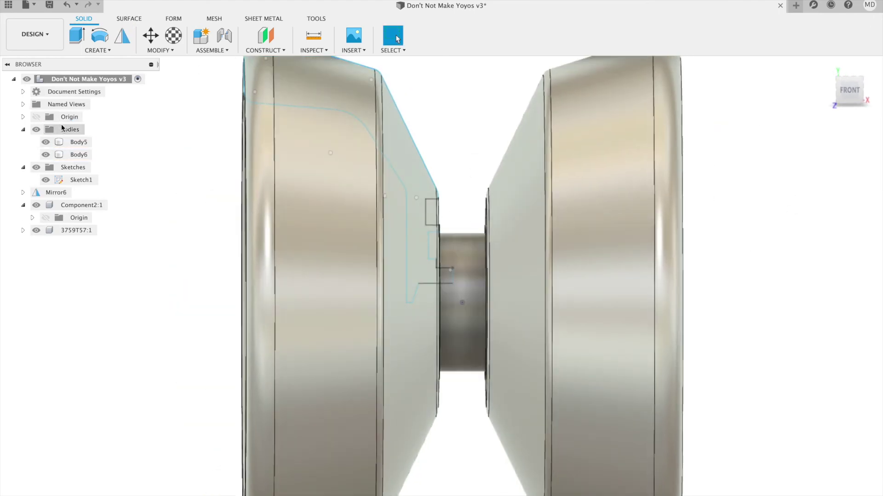
Slice the yoyo along the profile sketch and examine how the bearing sits between the halves, including the notches and central bore
right_click(89, 178)
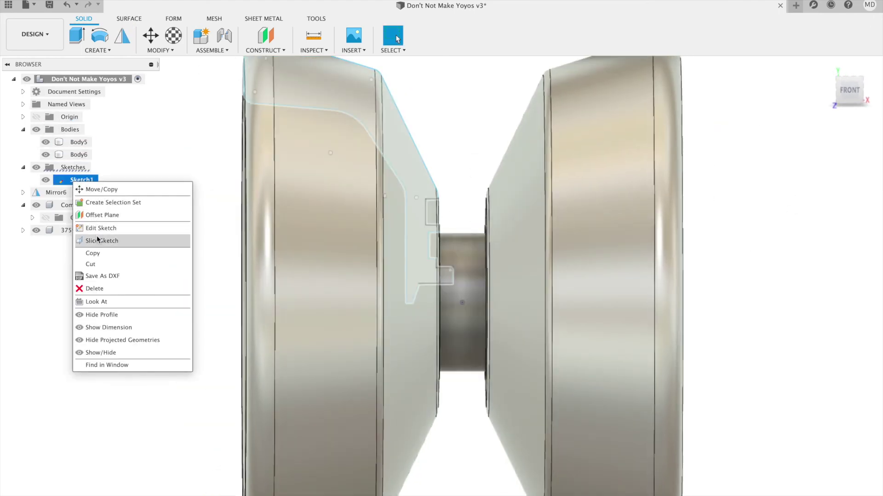
click(123, 235)
scroll(479, 209, up, 10)
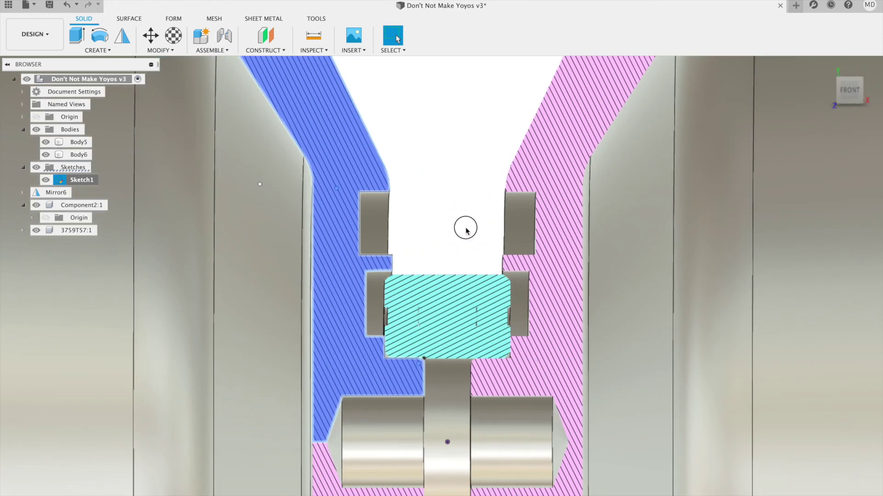
middle_drag(458, 206, 438, 86)
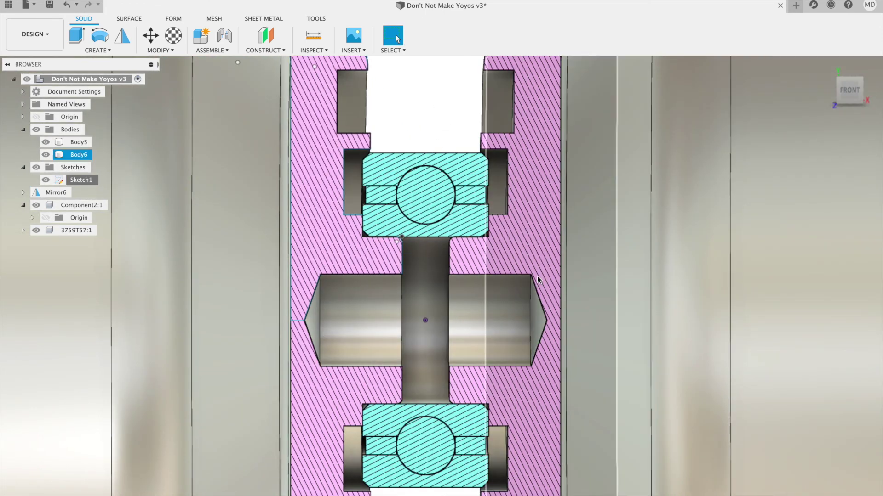
click(421, 115)
middle_drag(421, 104, 425, 201)
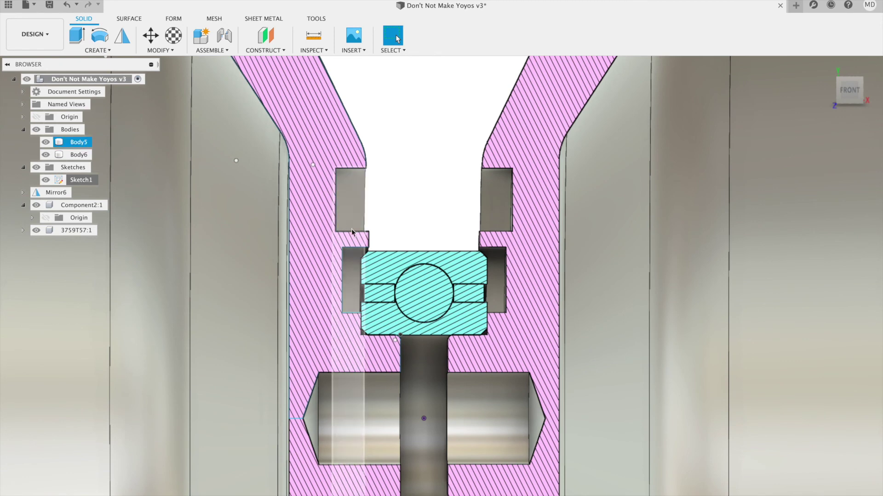
scroll(459, 327, up, 2)
scroll(454, 315, down, 2)
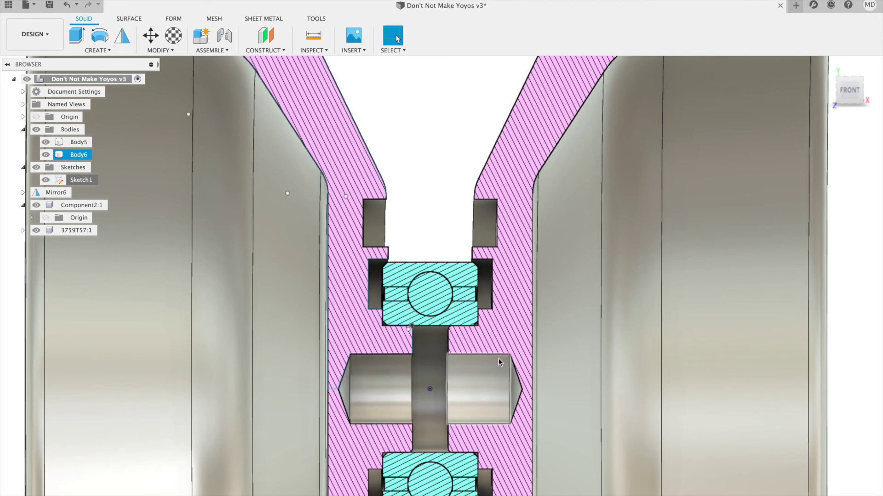
right_click(484, 370)
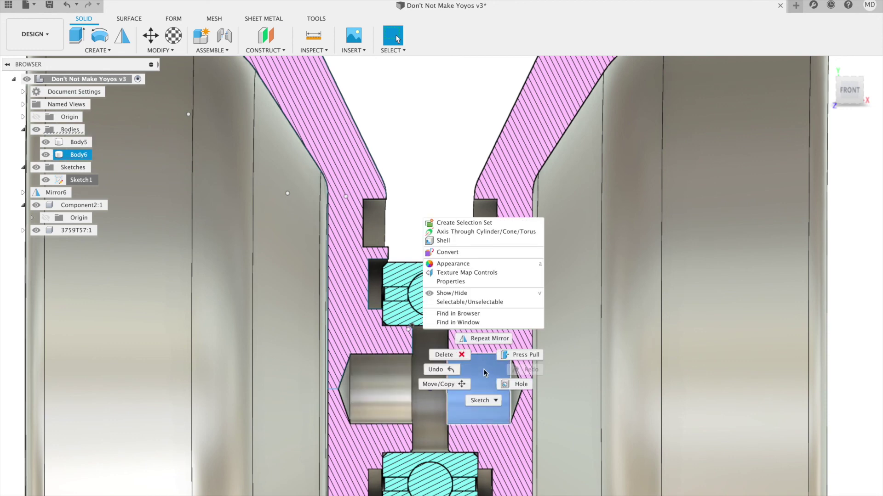
click(485, 368)
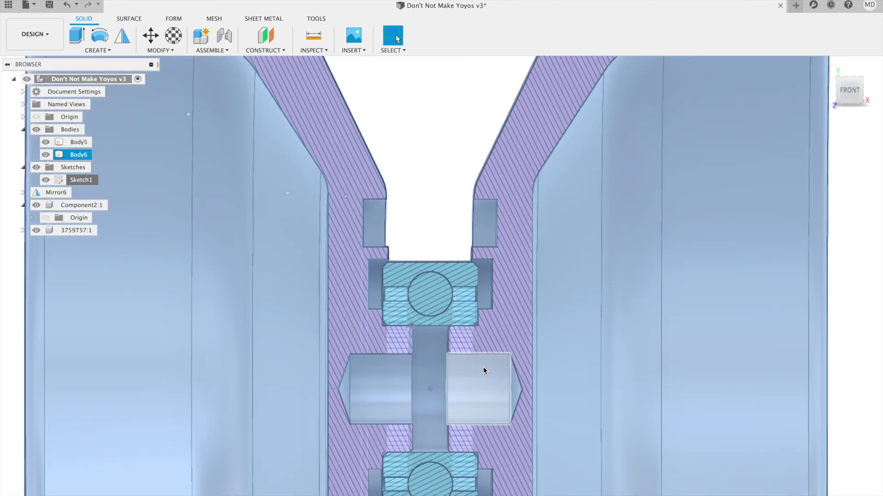
click(454, 169)
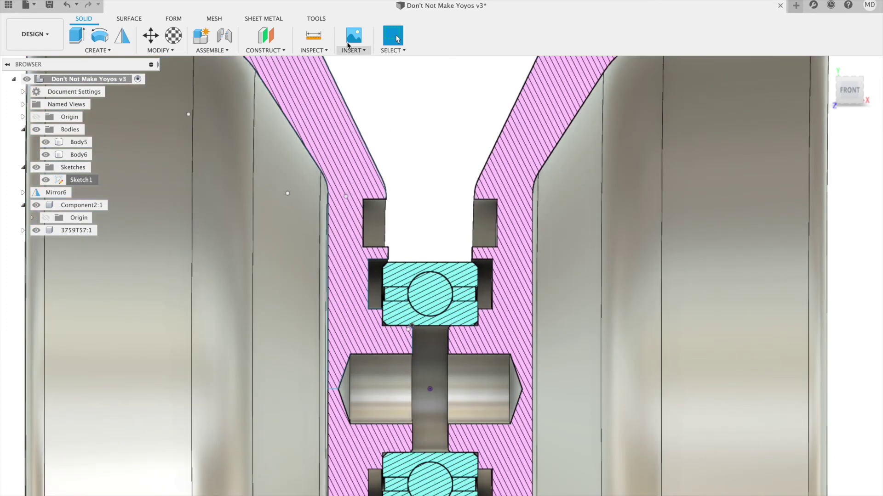
Move the yoyo half Body5 out of the root bodies and into Component2
scroll(434, 128, down, 5)
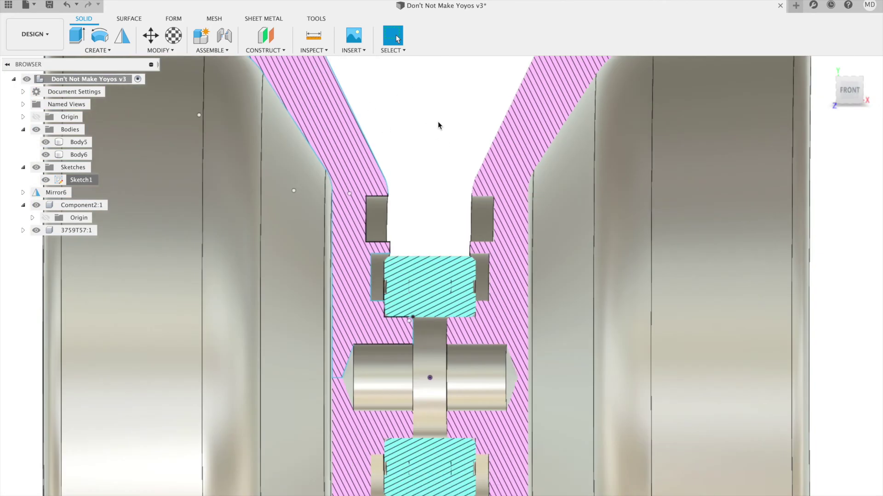
drag(57, 142, 79, 207)
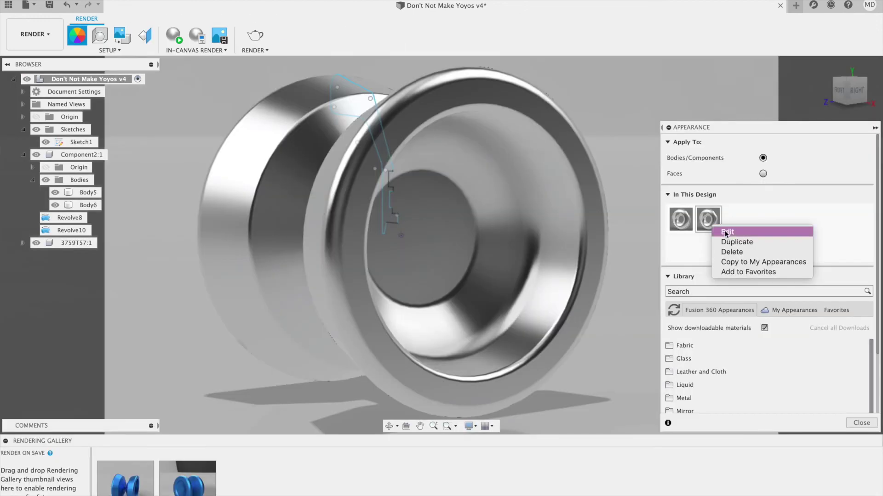
click(728, 231)
Recolour the Aluminum - Satin (1) appearance green, then near-black with RGB 46, 47, 46, and adjust its roughness
mouse_move(599, 173)
mouse_down()
mouse_move(636, 171)
mouse_move(606, 177)
mouse_up()
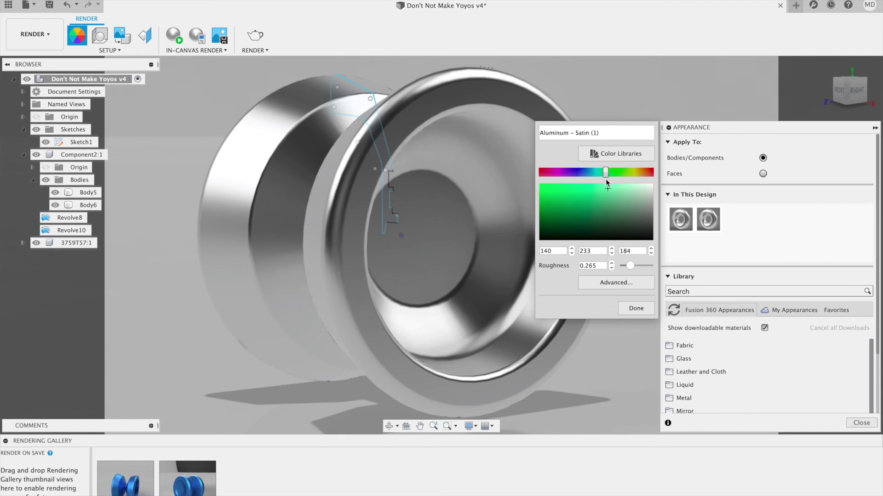
click(644, 312)
double_click(705, 221)
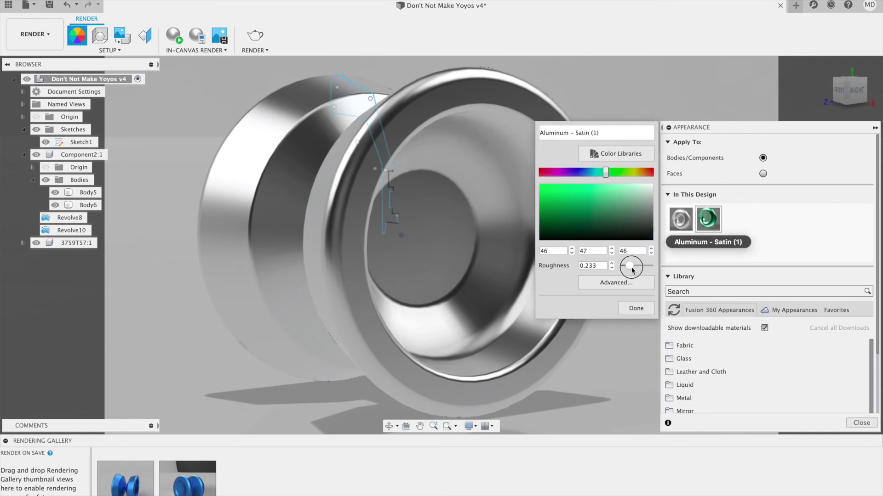
click(635, 308)
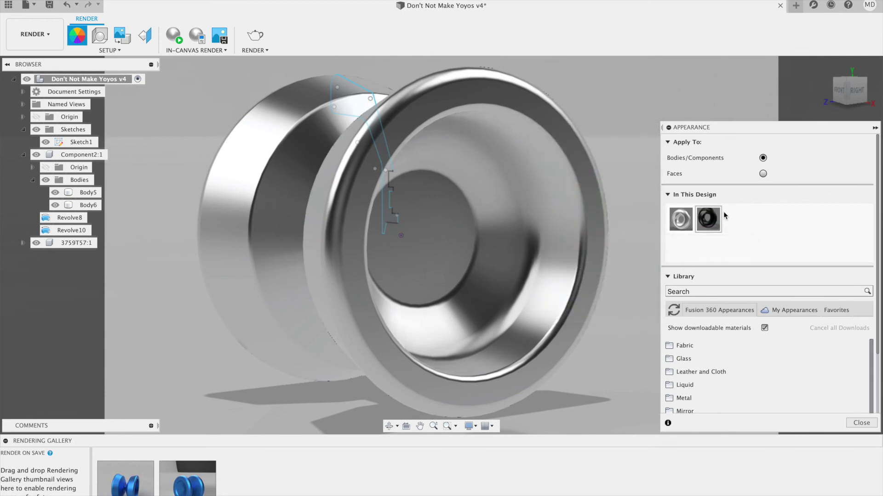
Apply Aluminum - Satin (1) to the front yoyo half and recolour it pale mint, RGB 201, 255, 227, with roughness 0.395
drag(708, 219, 516, 222)
right_click(718, 220)
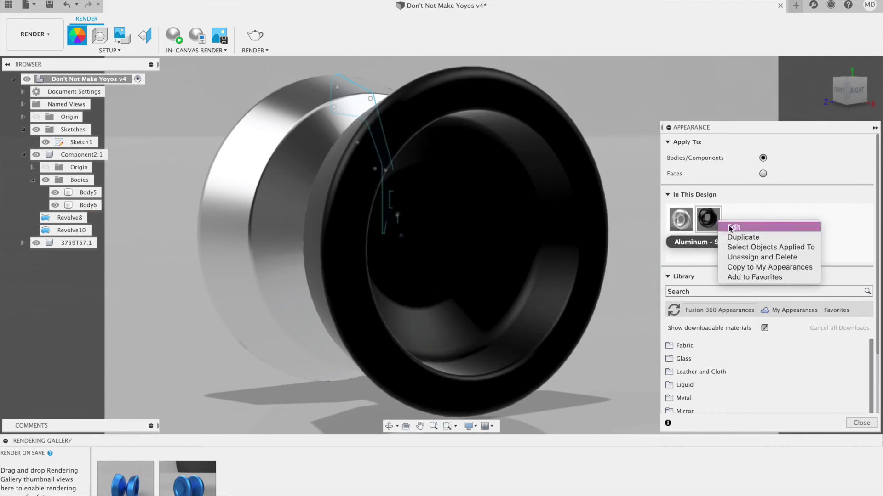
click(728, 228)
drag(624, 192, 627, 186)
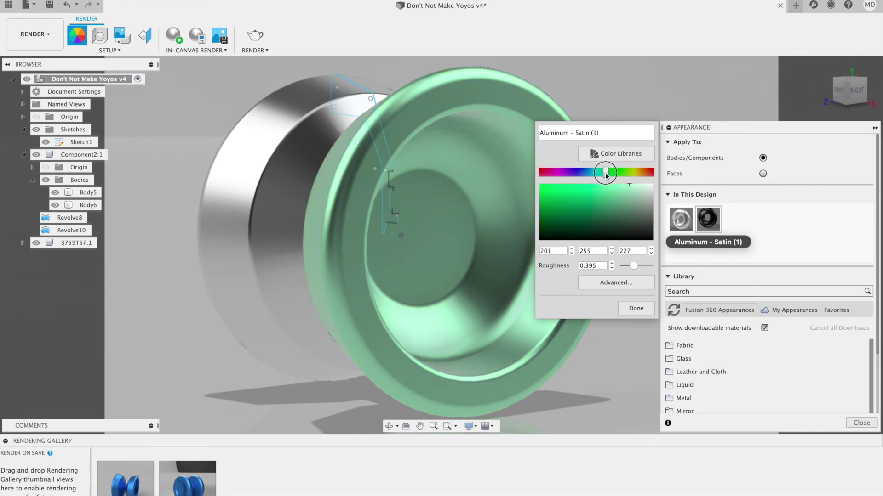
click(635, 309)
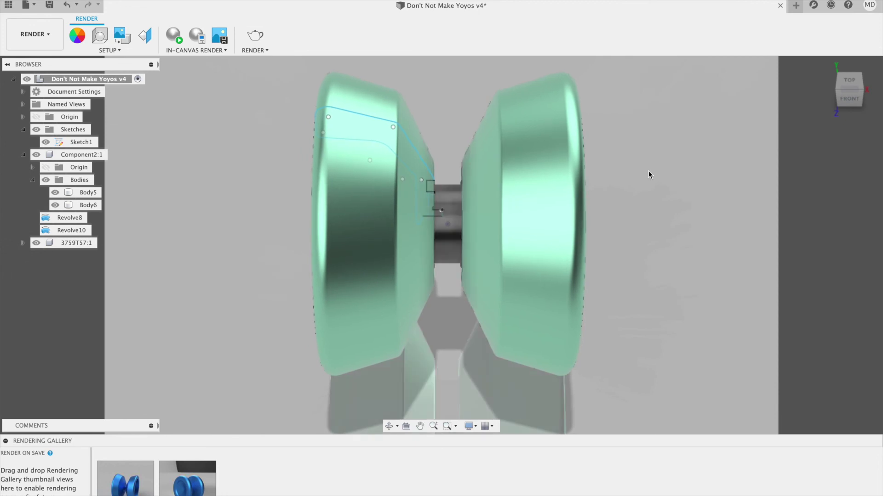
Save the design and render the yoyo from the front with the local renderer as a 400 × 400 px PNG at Standard quality
key(ctrl+s)
key(Return)
click(254, 35)
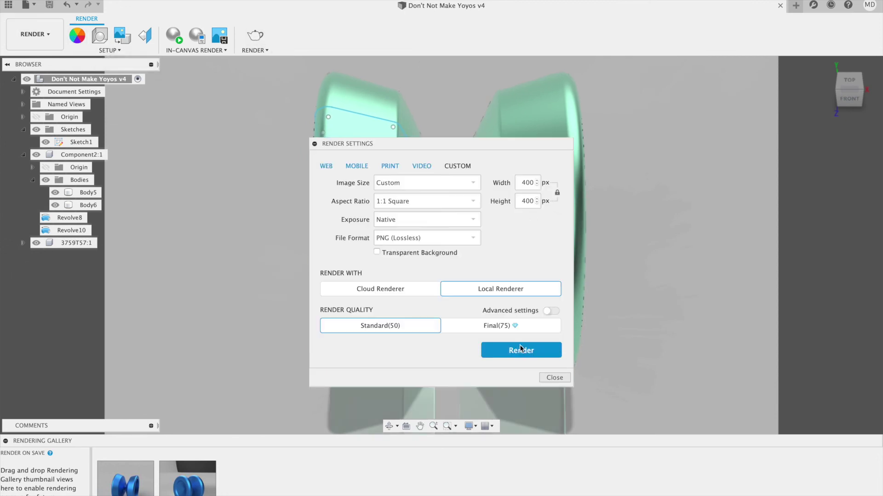
click(520, 351)
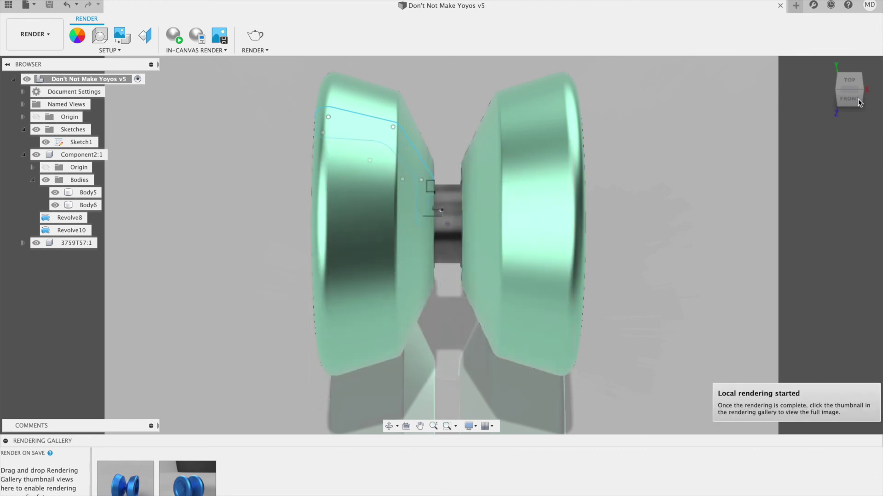
Render the yoyo locally from an angled front-right-top view as a 400 × 400 px PNG at Standard quality
click(861, 90)
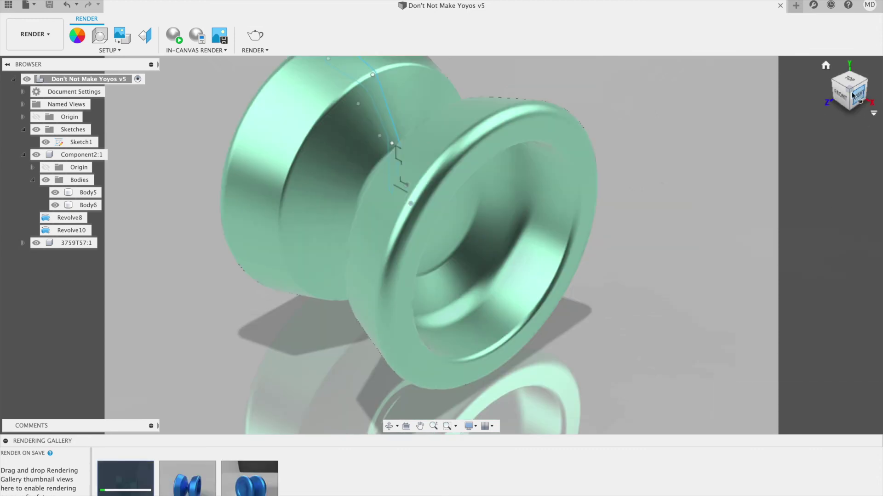
middle_drag(630, 145, 630, 195)
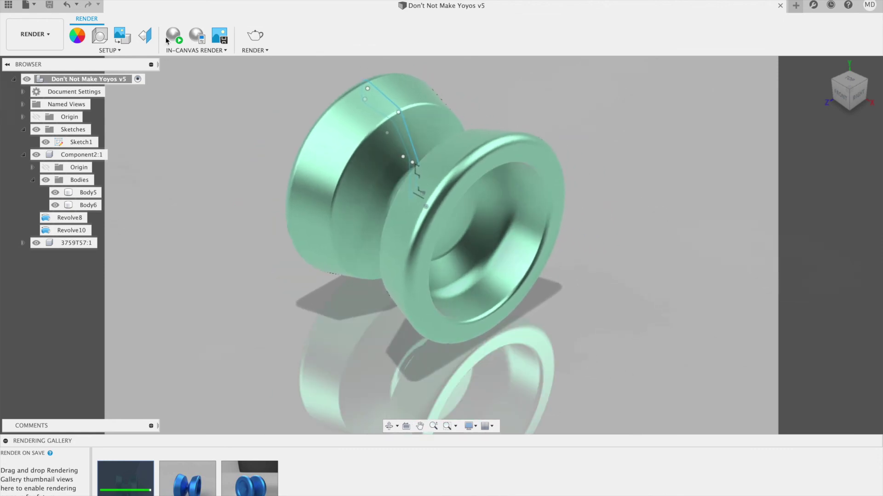
click(258, 38)
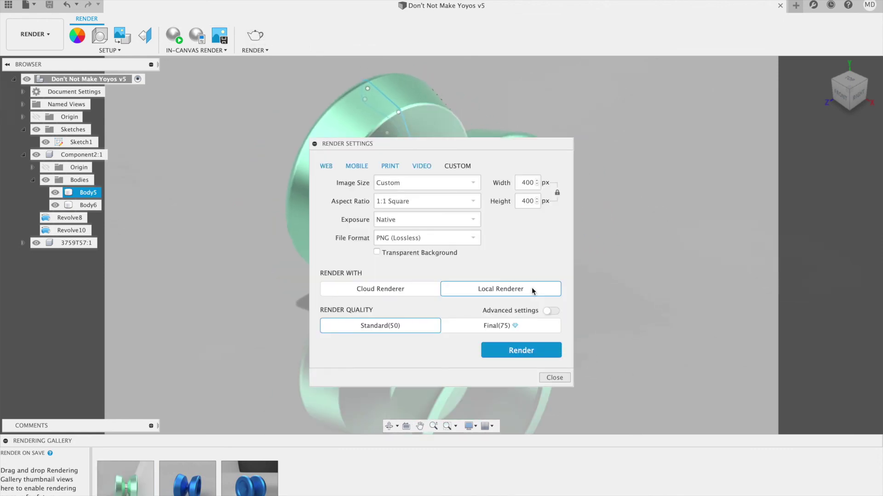
click(521, 351)
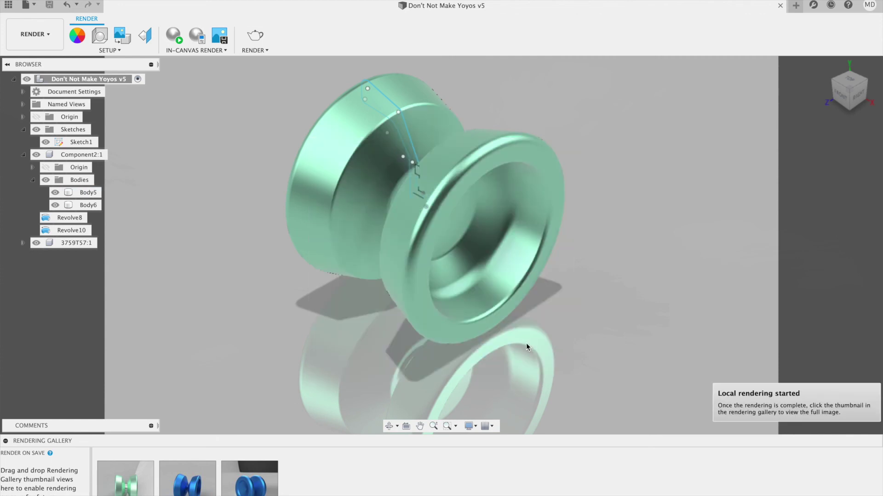
Render the yoyo locally face-on from the right view as a 400 × 400 px PNG at Standard quality
click(858, 98)
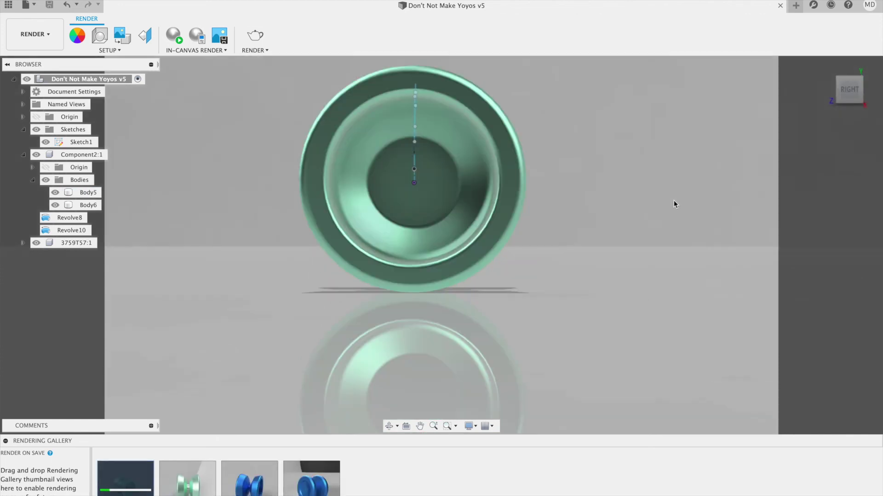
middle_drag(674, 200, 690, 233)
click(270, 41)
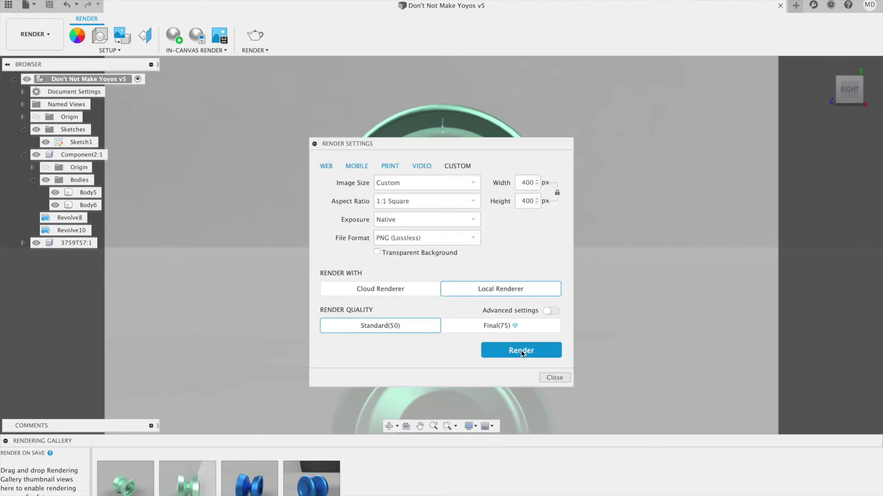
click(522, 351)
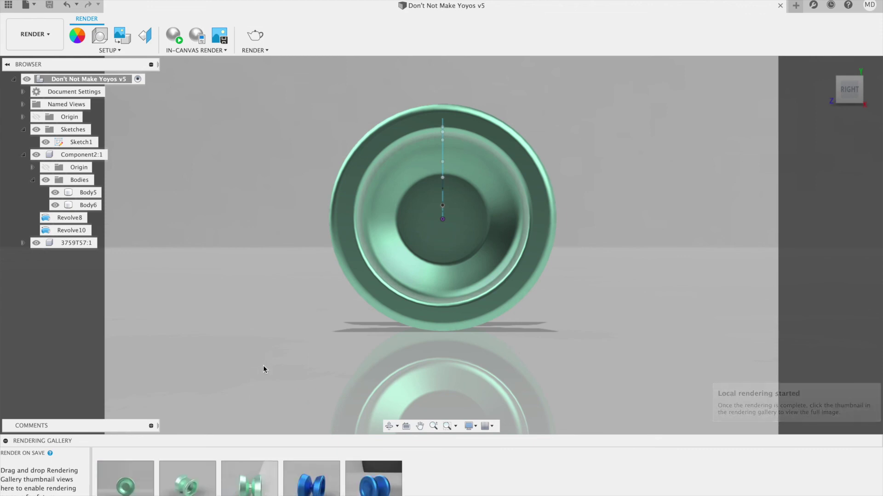
View the front-view rendering of the mint yoyo in the rendering gallery and close it
click(250, 481)
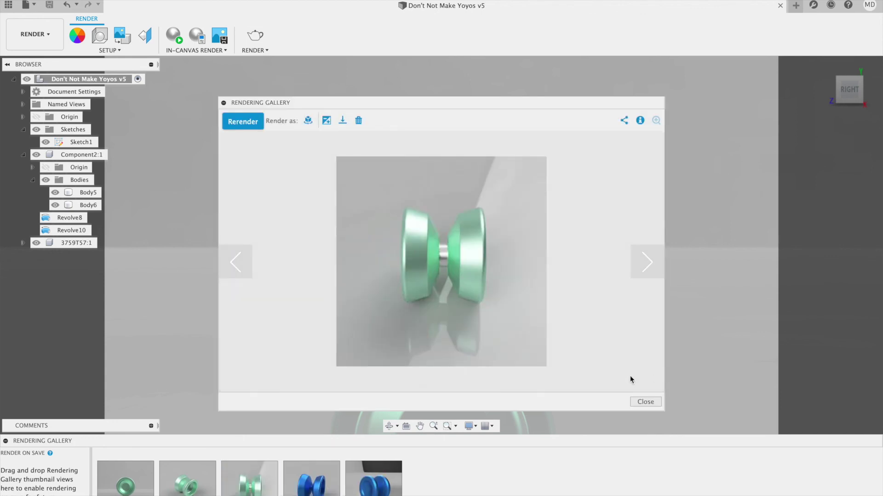
click(645, 402)
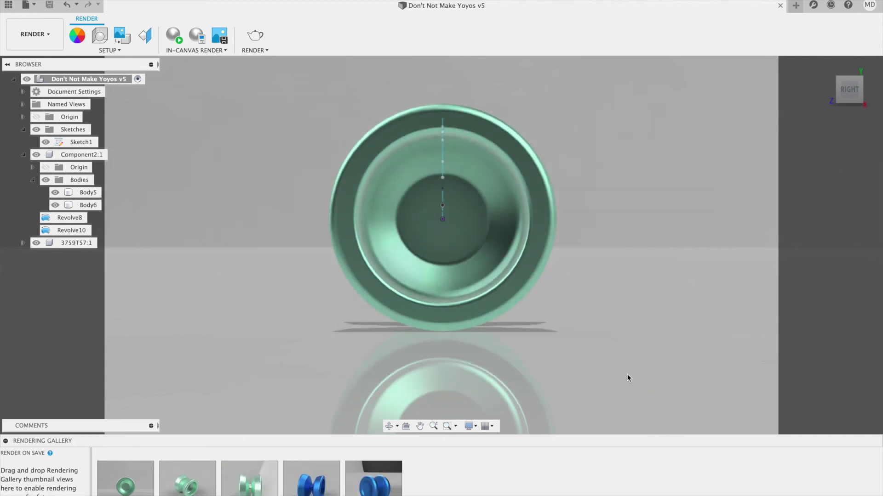